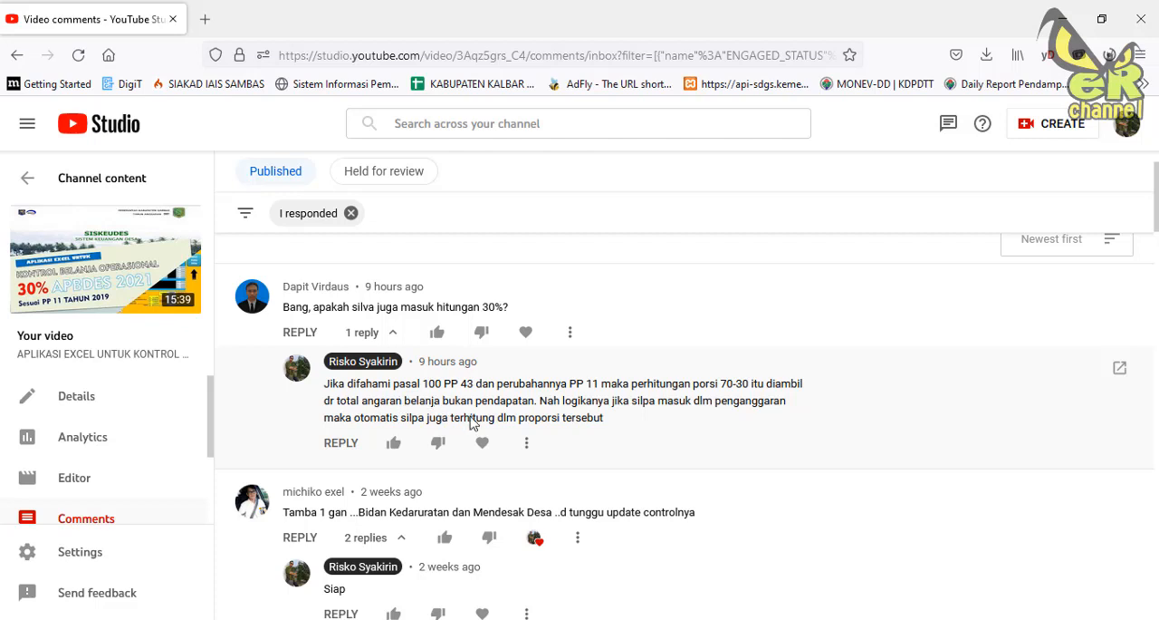
Read the latest viewer comment asking whether silpa counts toward the 30% calculation, its reply, and the emergency-budget update request below.
{"action": "scroll", "coordinate": [458, 424], "scroll_direction": "down", "scroll_amount": 3}
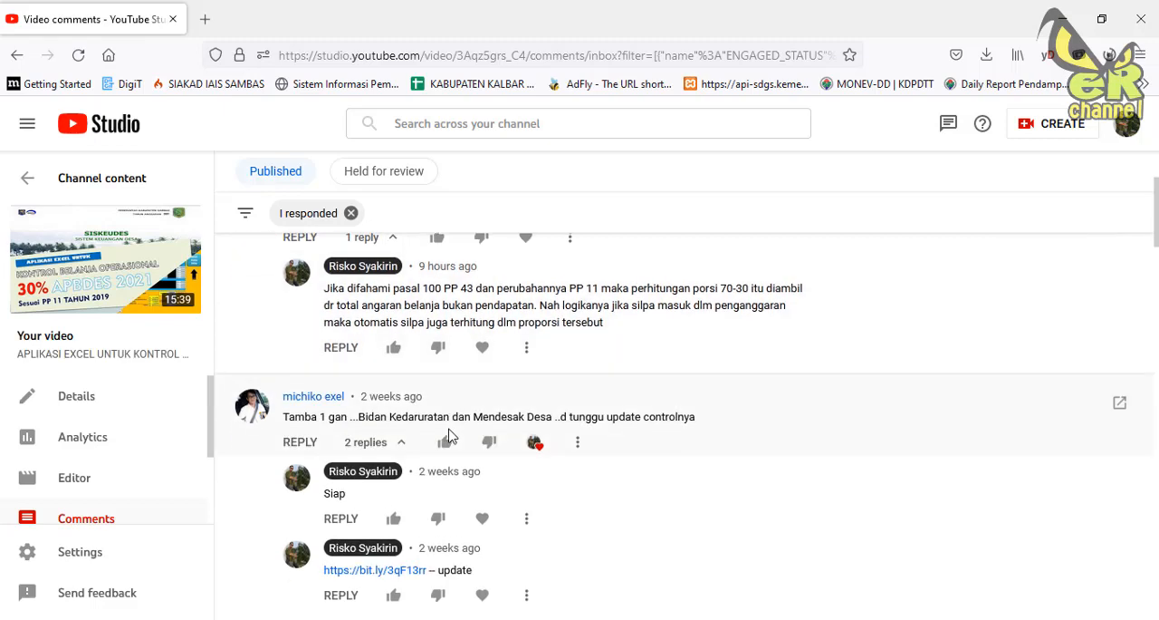
{"action": "scroll", "coordinate": [448, 435], "scroll_direction": "down", "scroll_amount": 2}
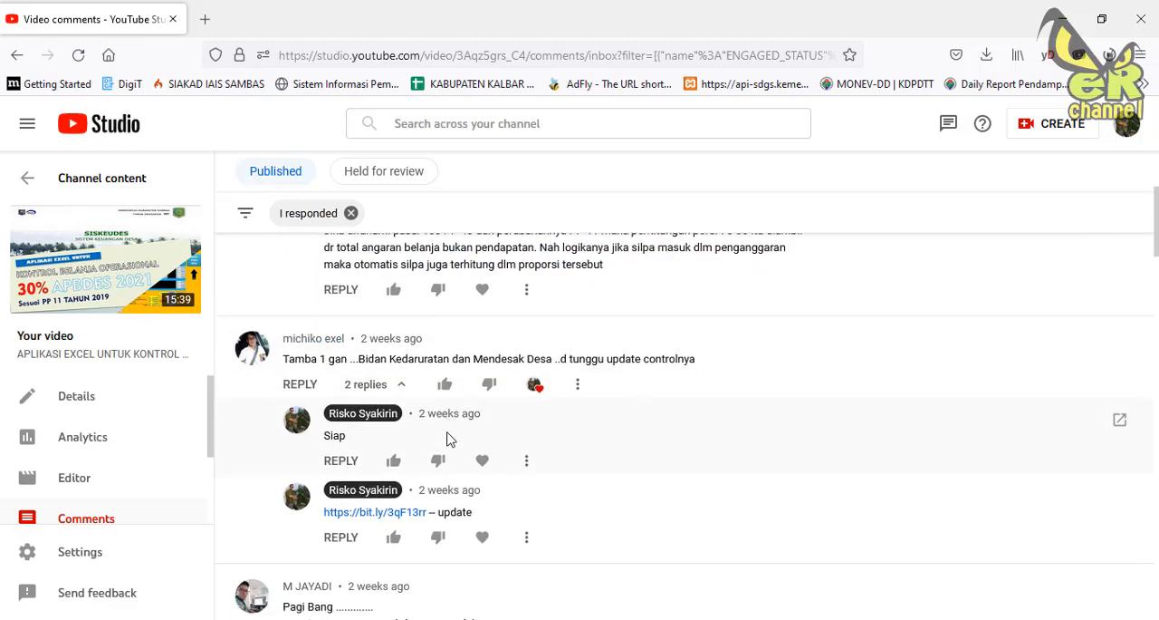
{"action": "scroll", "coordinate": [448, 435], "scroll_direction": "up", "scroll_amount": 3}
{"action": "scroll", "coordinate": [444, 444], "scroll_direction": "down", "scroll_amount": 2}
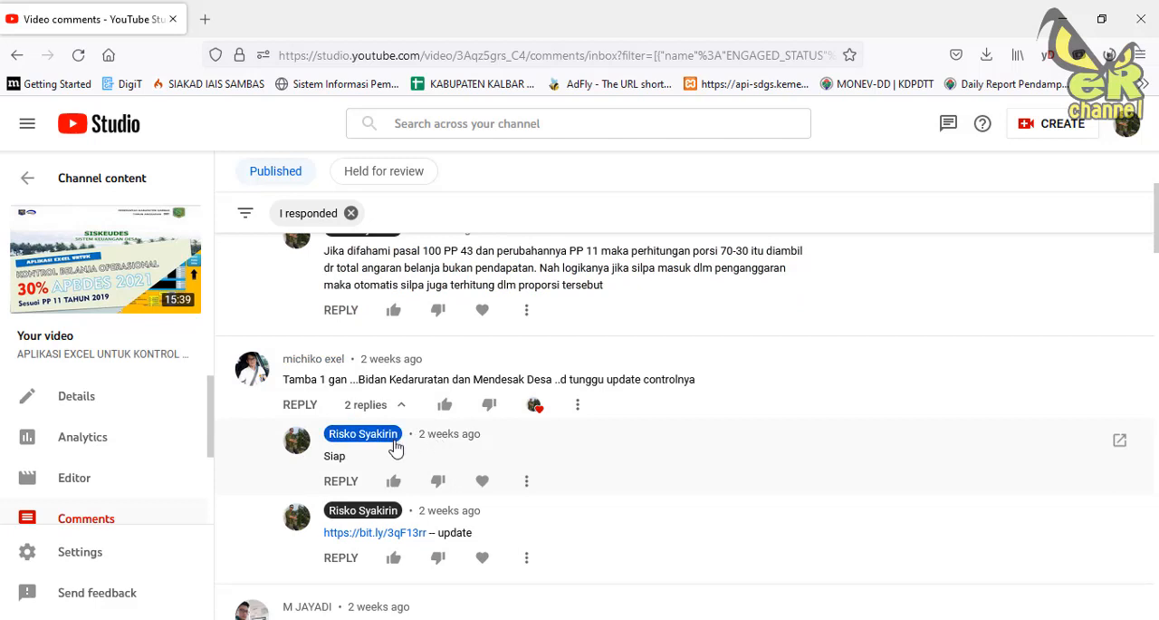
{"action": "scroll", "coordinate": [399, 453], "scroll_direction": "up", "scroll_amount": 2}
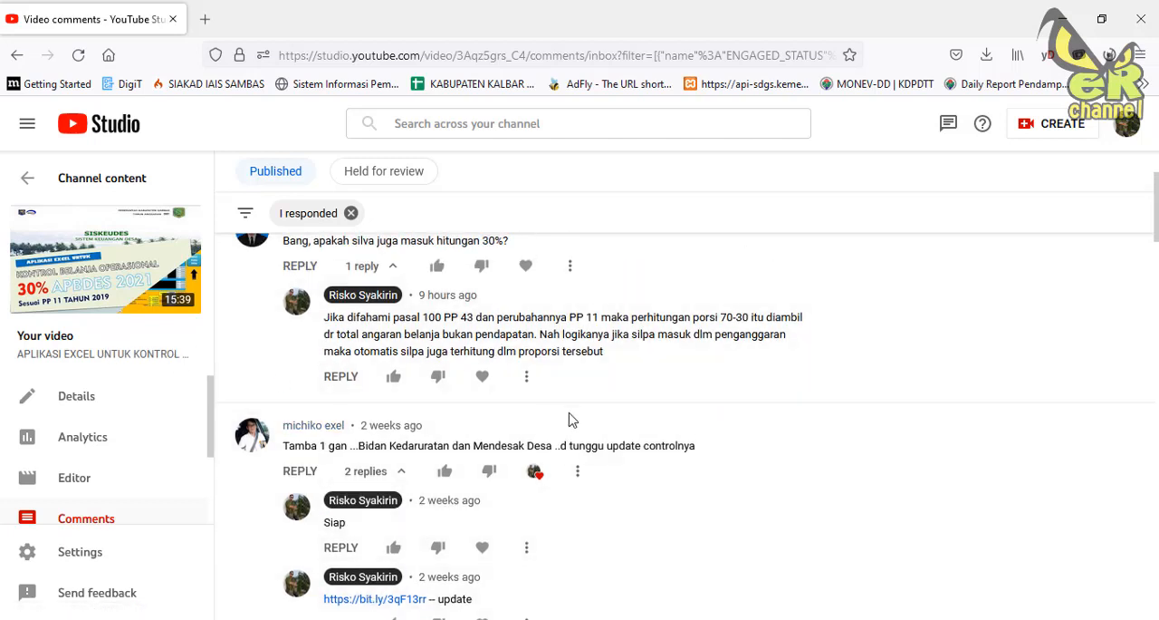
{"action": "scroll", "coordinate": [562, 419], "scroll_direction": "down", "scroll_amount": 3}
{"action": "scroll", "coordinate": [548, 420], "scroll_direction": "up", "scroll_amount": 3}
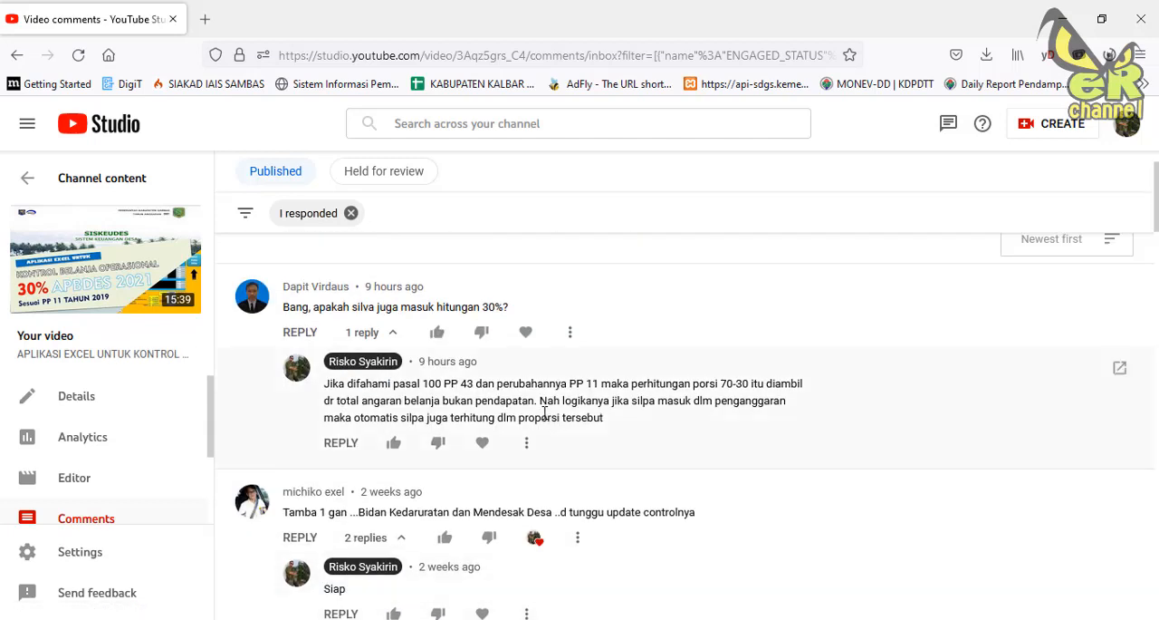
{"action": "scroll", "coordinate": [536, 444], "scroll_direction": "down", "scroll_amount": 3}
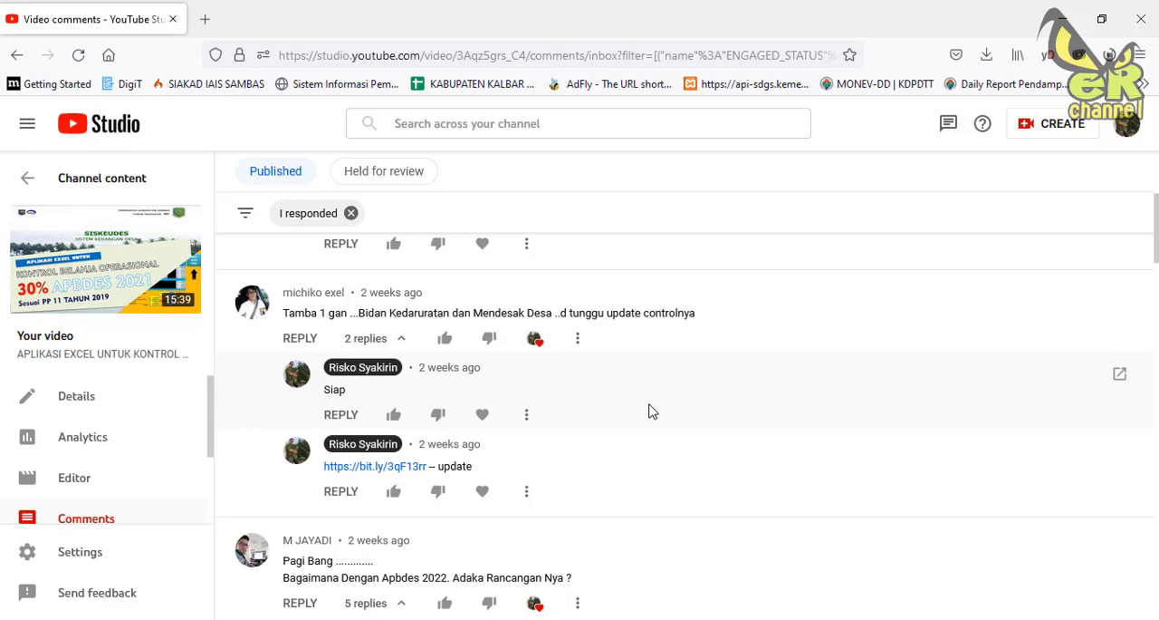
Review the older comment threads on the 2022 APBDes, adding income sources, unpaid siltap, and provincial aid in the 30% composition.
{"action": "scroll", "coordinate": [634, 418], "scroll_direction": "down", "scroll_amount": 2}
{"action": "scroll", "coordinate": [631, 423], "scroll_direction": "down", "scroll_amount": 1}
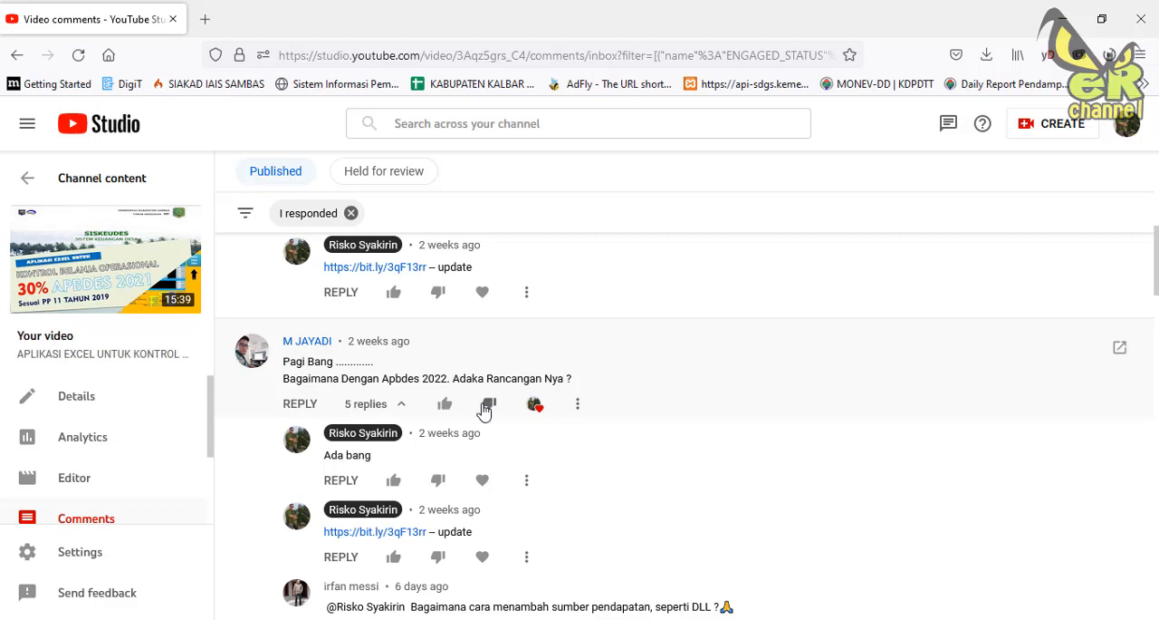
{"action": "scroll", "coordinate": [659, 428], "scroll_direction": "down", "scroll_amount": 2}
{"action": "scroll", "coordinate": [658, 430], "scroll_direction": "down", "scroll_amount": 1}
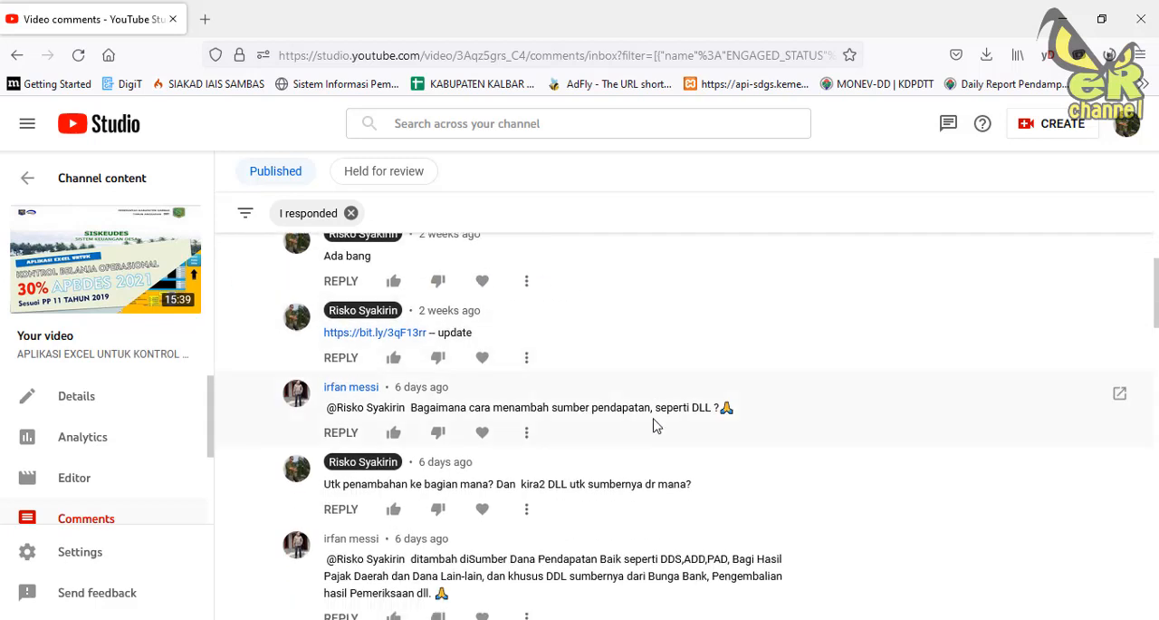
{"action": "scroll", "coordinate": [656, 424], "scroll_direction": "down", "scroll_amount": 3}
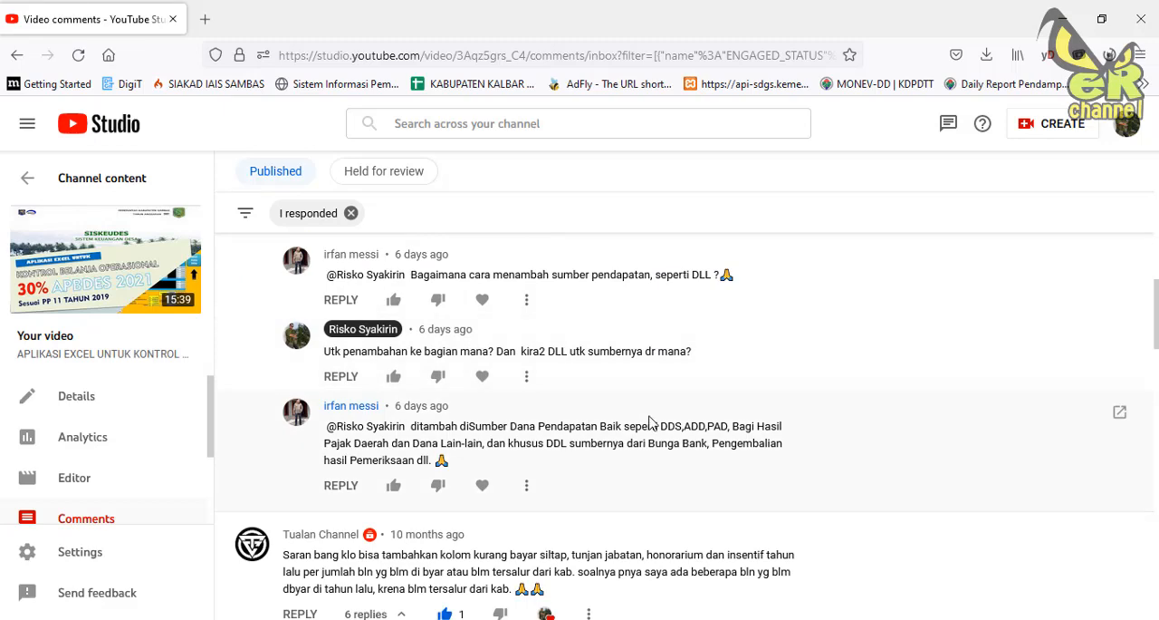
{"action": "scroll", "coordinate": [648, 425], "scroll_direction": "down", "scroll_amount": 1}
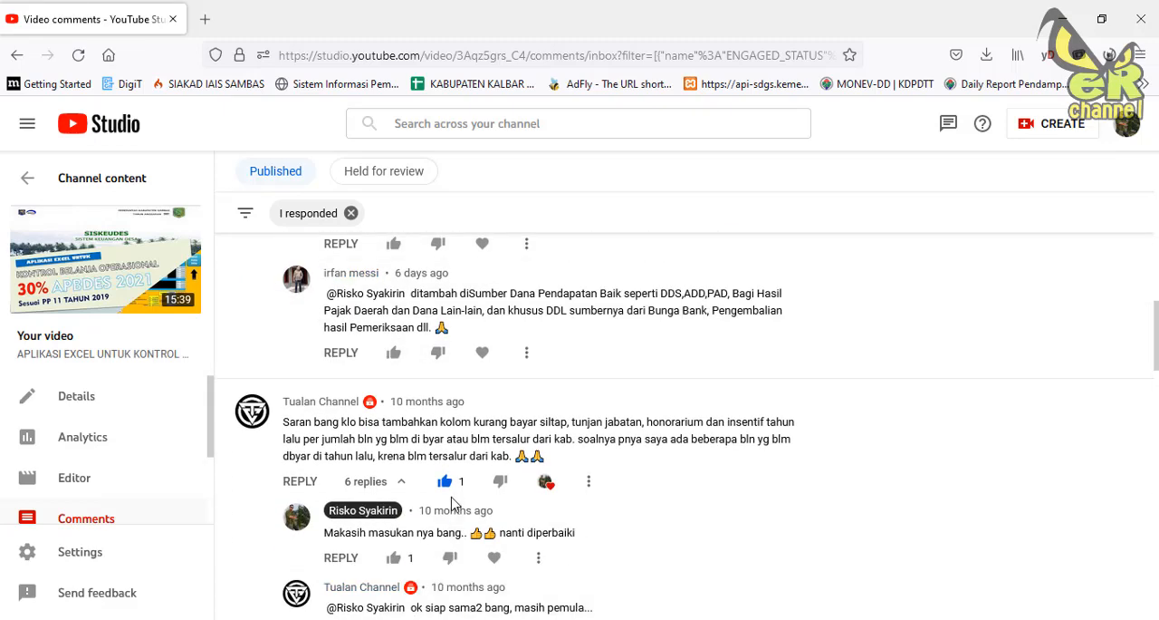
{"action": "scroll", "coordinate": [544, 483], "scroll_direction": "down", "scroll_amount": 1}
{"action": "scroll", "coordinate": [584, 483], "scroll_direction": "down", "scroll_amount": 3}
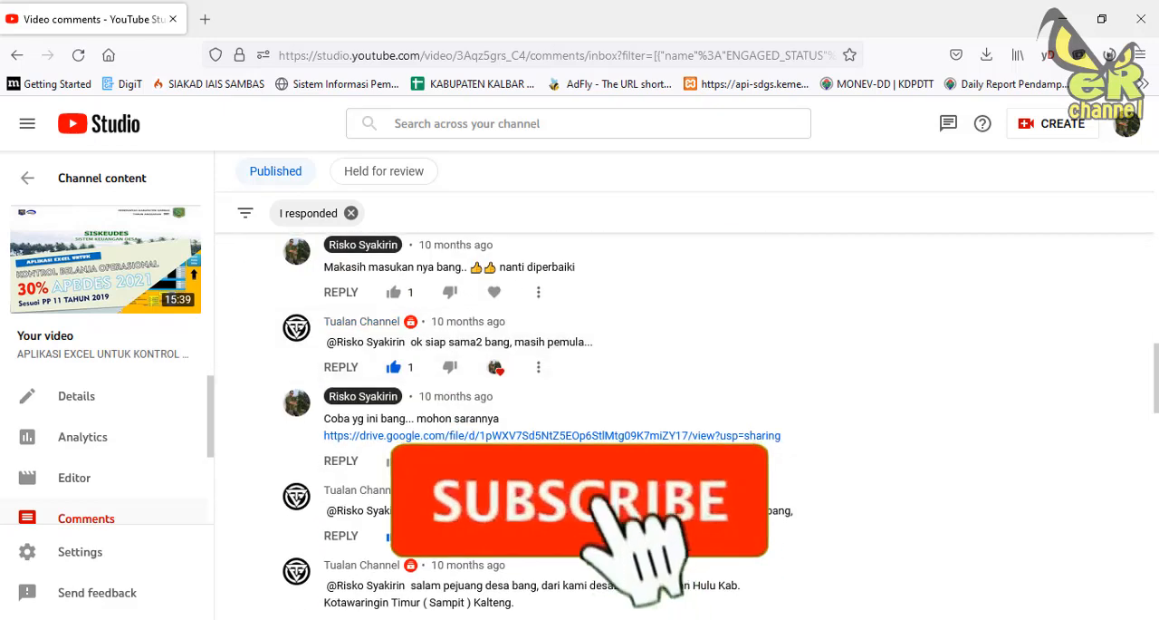
{"action": "scroll", "coordinate": [584, 483], "scroll_direction": "down", "scroll_amount": 1}
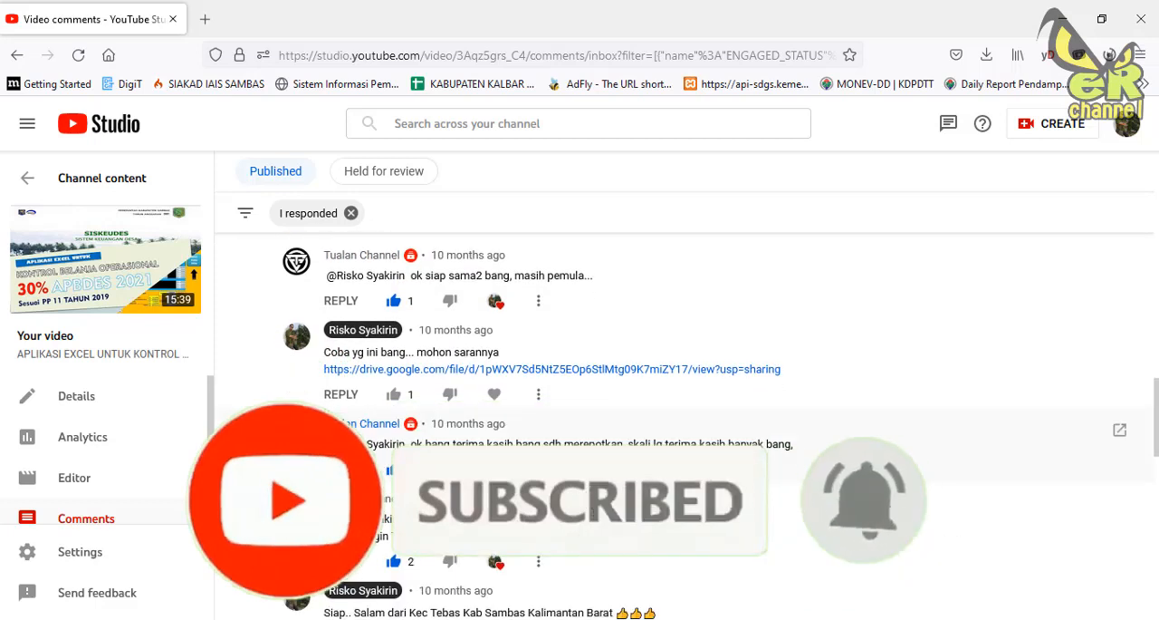
{"action": "scroll", "coordinate": [569, 466], "scroll_direction": "down", "scroll_amount": 2}
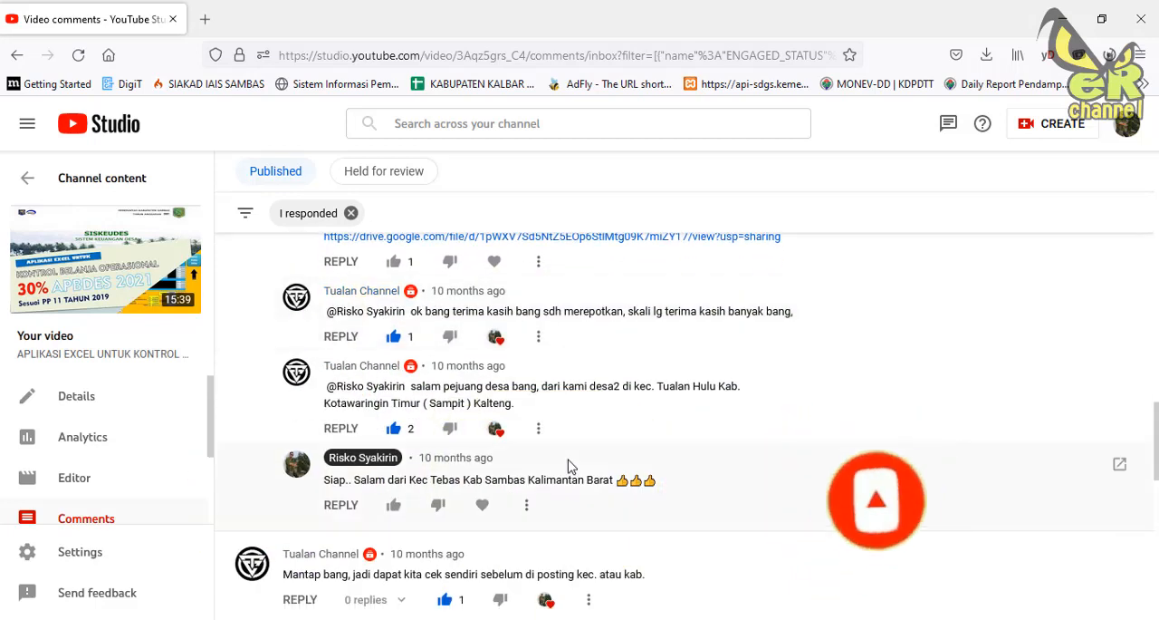
{"action": "scroll", "coordinate": [569, 466], "scroll_direction": "down", "scroll_amount": 2}
{"action": "scroll", "coordinate": [565, 466], "scroll_direction": "down", "scroll_amount": 1}
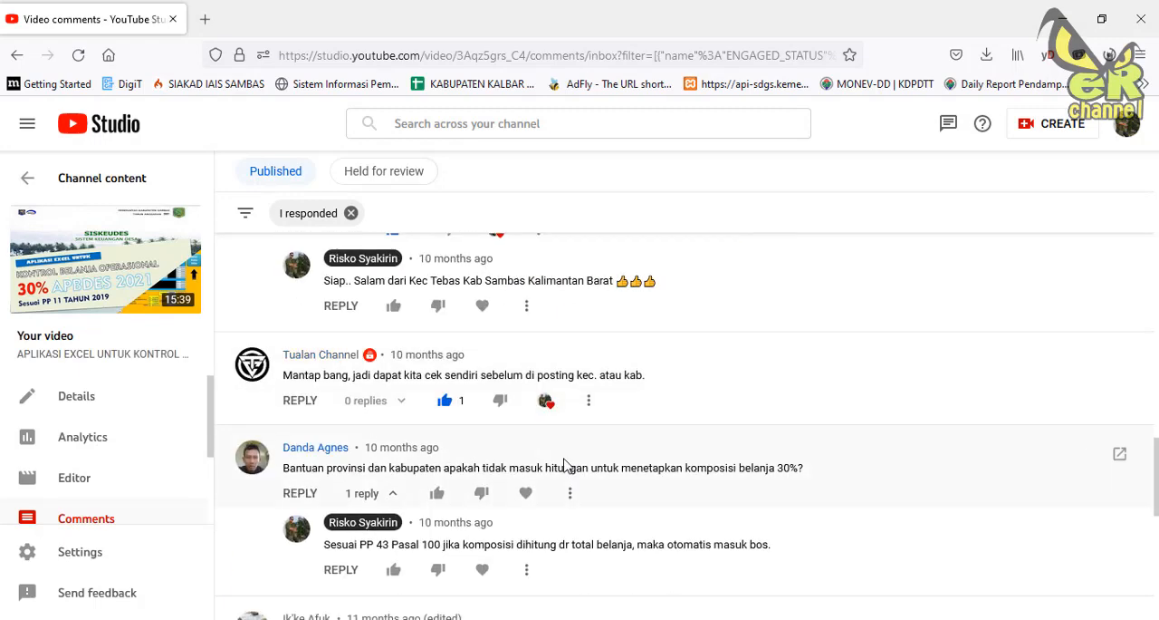
{"action": "scroll", "coordinate": [562, 462], "scroll_direction": "up", "scroll_amount": 5}
{"action": "scroll", "coordinate": [556, 456], "scroll_direction": "up", "scroll_amount": 3}
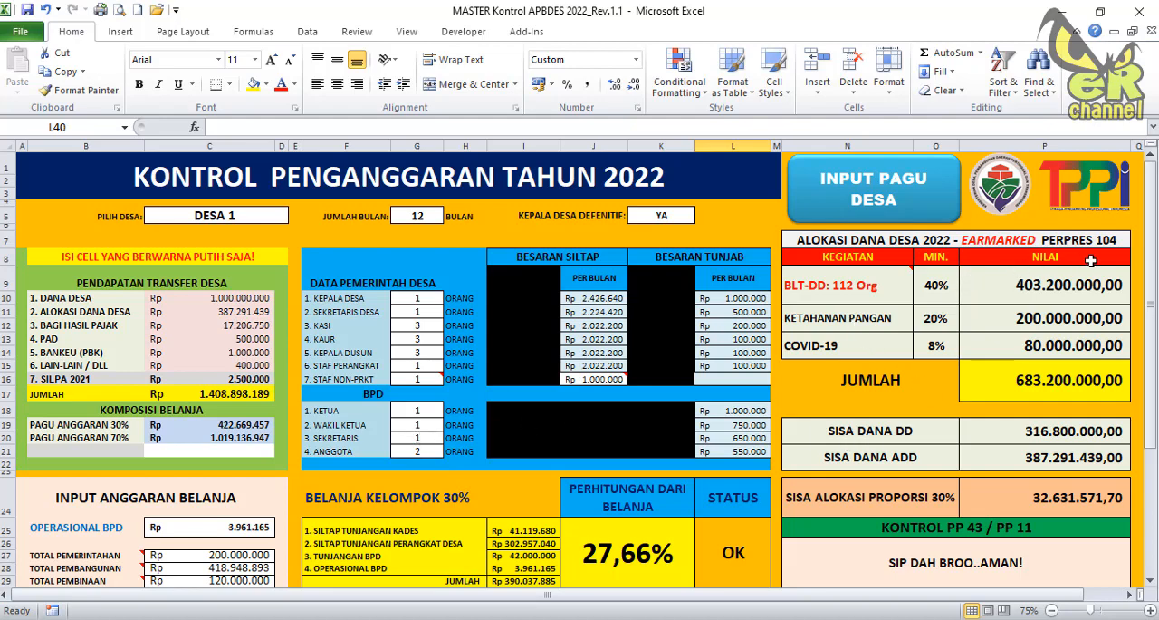
Examine the PMK 190 sanction simulation and its BLT-DD recipient count in the budget control sheet, plus the sections above it.
{"action": "scroll", "coordinate": [804, 391], "scroll_direction": "down", "scroll_amount": 2}
{"action": "scroll", "coordinate": [804, 391], "scroll_direction": "down", "scroll_amount": 2}
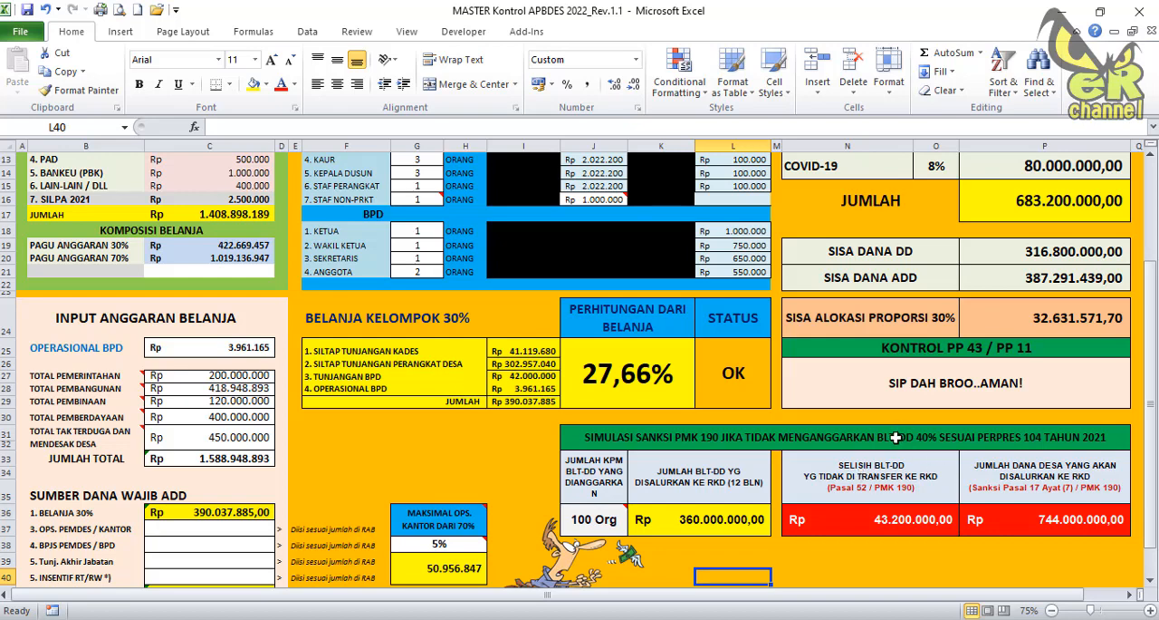
{"action": "left_click", "coordinate": [595, 529]}
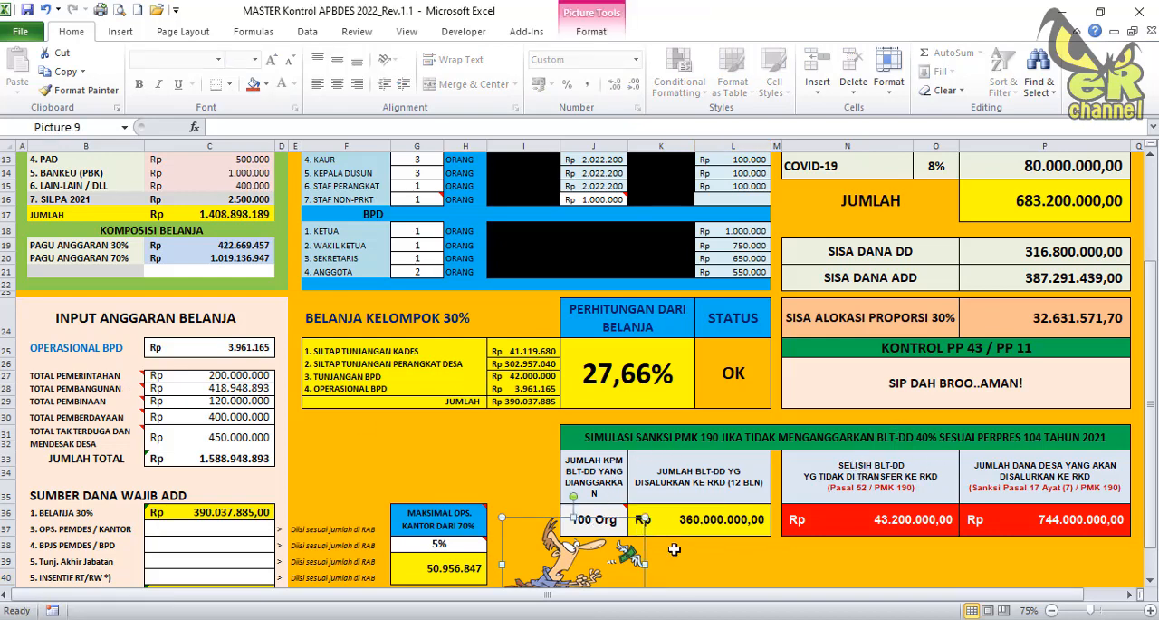
{"action": "left_click", "coordinate": [612, 512]}
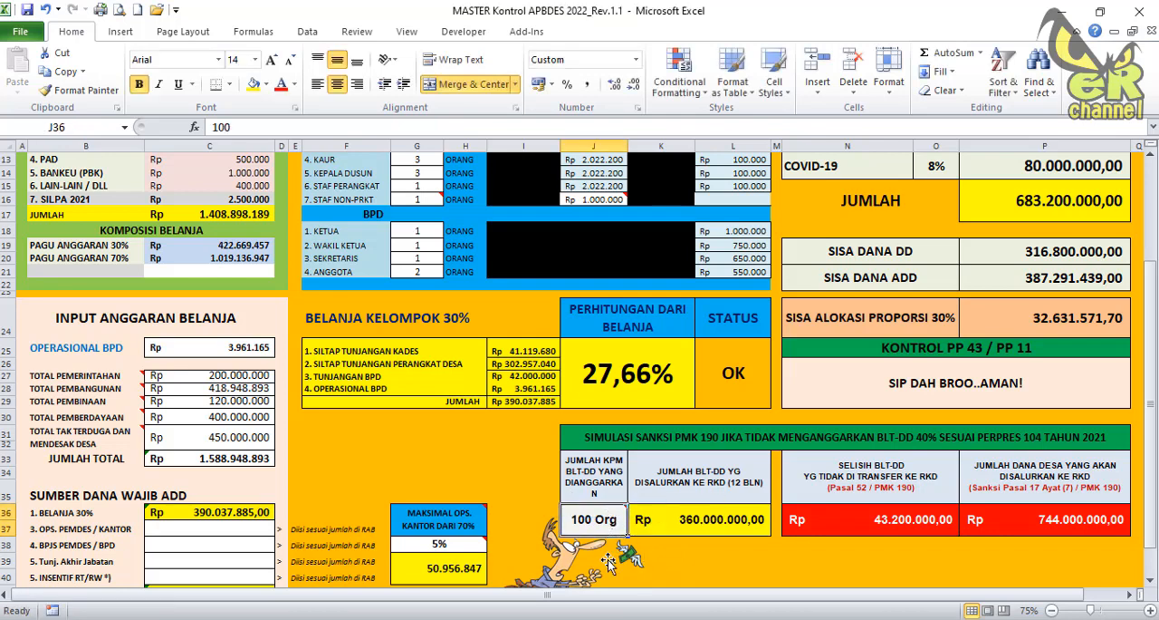
{"action": "left_click", "coordinate": [608, 562]}
{"action": "scroll", "coordinate": [611, 563], "scroll_direction": "down", "scroll_amount": 1}
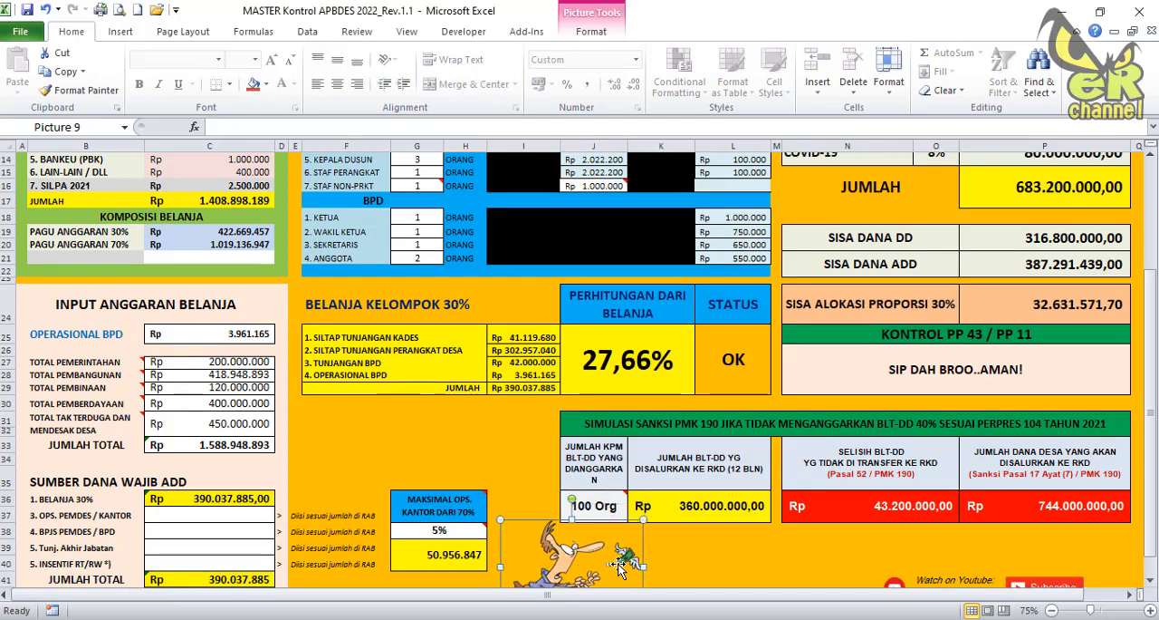
{"action": "scroll", "coordinate": [212, 451], "scroll_direction": "up", "scroll_amount": 2}
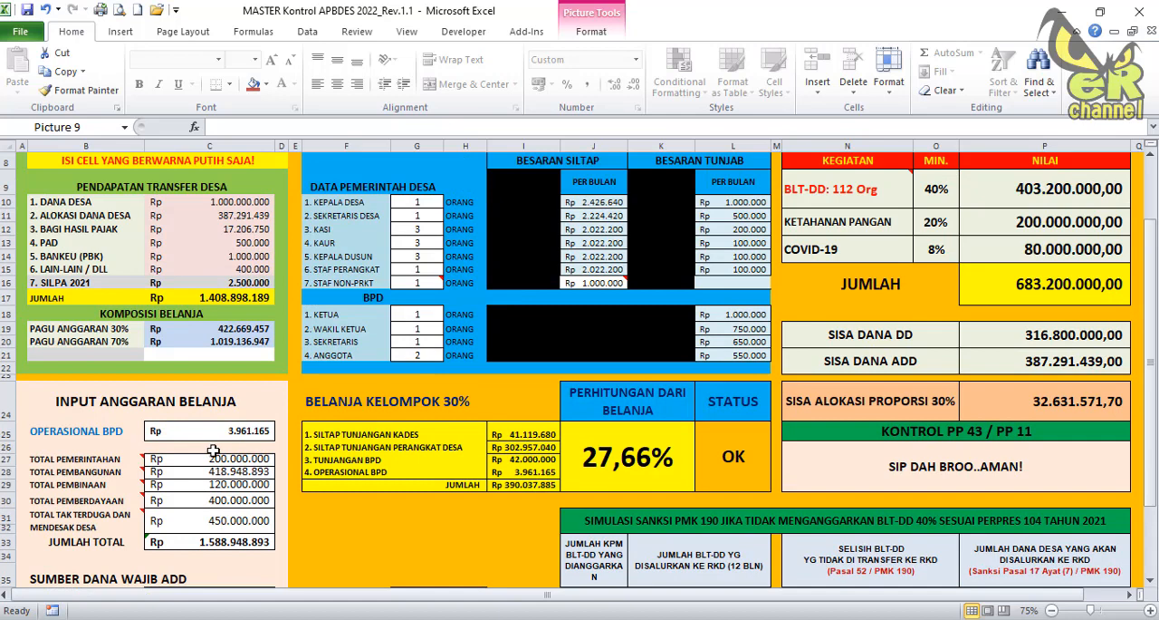
{"action": "scroll", "coordinate": [212, 451], "scroll_direction": "up", "scroll_amount": 1}
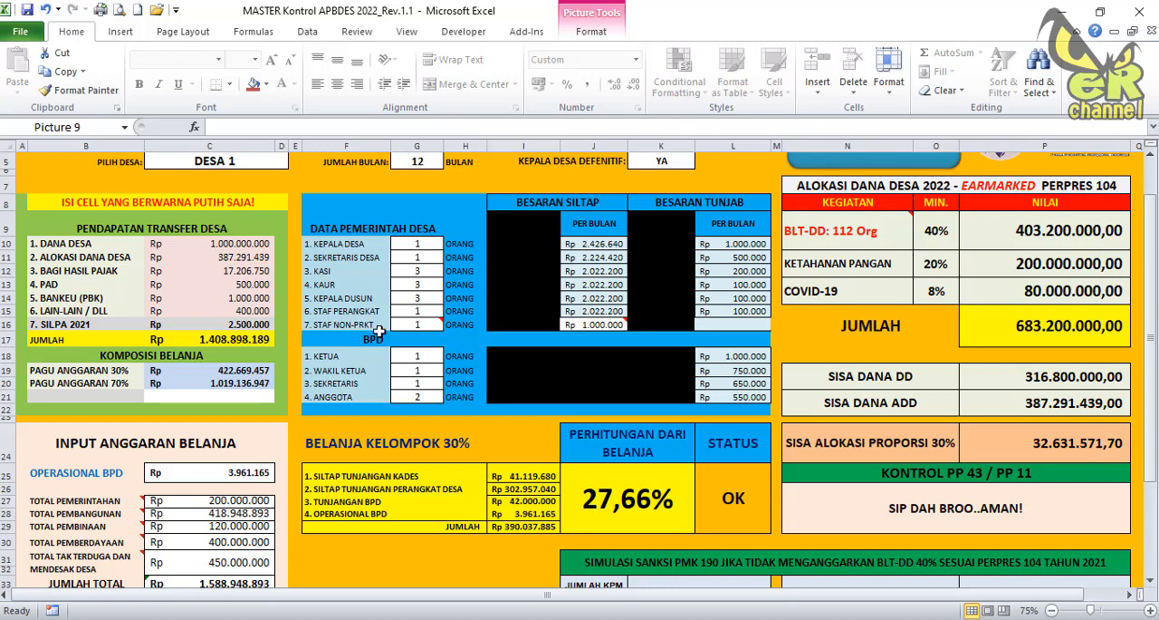
{"action": "scroll", "coordinate": [638, 361], "scroll_direction": "up", "scroll_amount": 1}
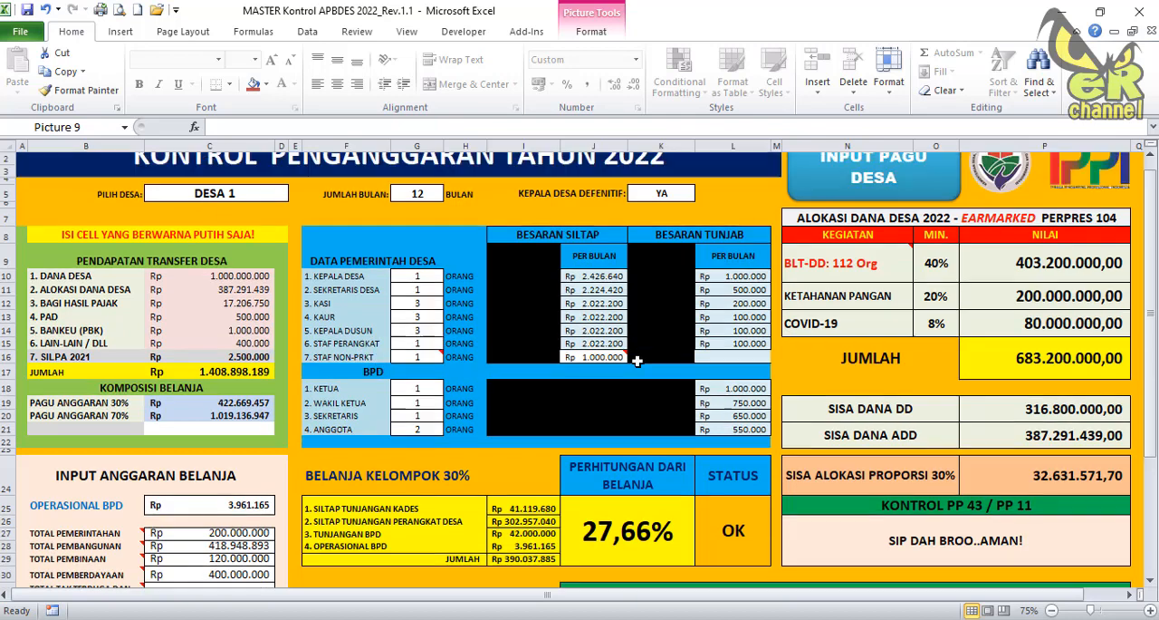
{"action": "scroll", "coordinate": [638, 360], "scroll_direction": "up", "scroll_amount": 1}
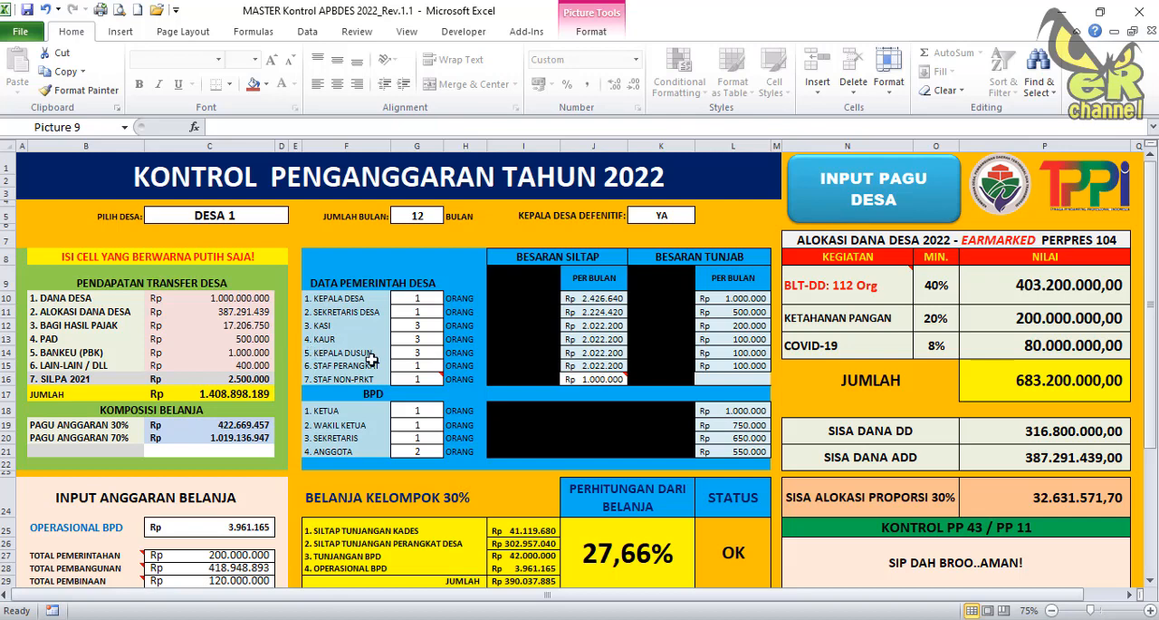
View the village budget ceiling table, and check the Staf Non-Prkt headcount and its comment on the main control sheet.
{"action": "left_click", "coordinate": [856, 203]}
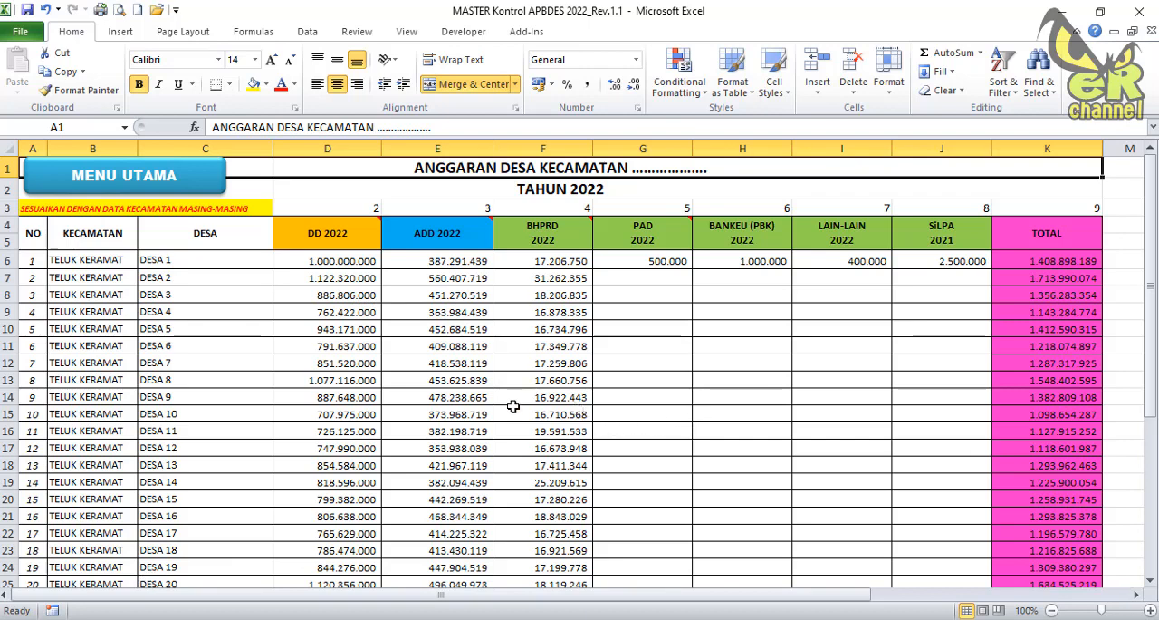
{"action": "left_click", "coordinate": [141, 180]}
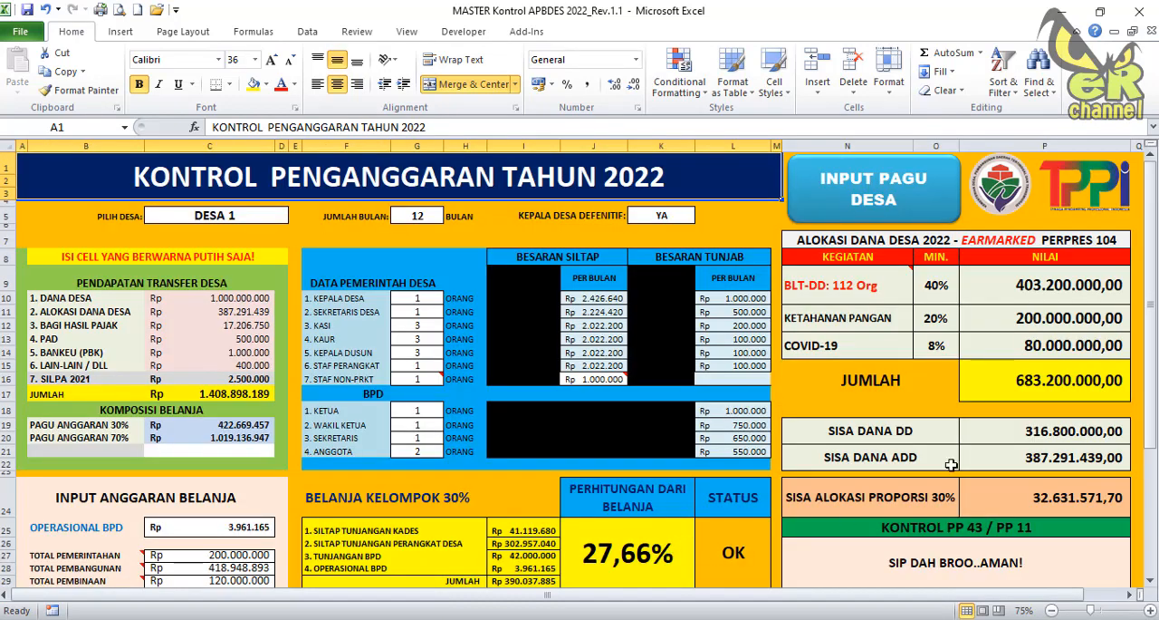
{"action": "scroll", "coordinate": [824, 437], "scroll_direction": "down", "scroll_amount": 1}
{"action": "left_click", "coordinate": [420, 332]}
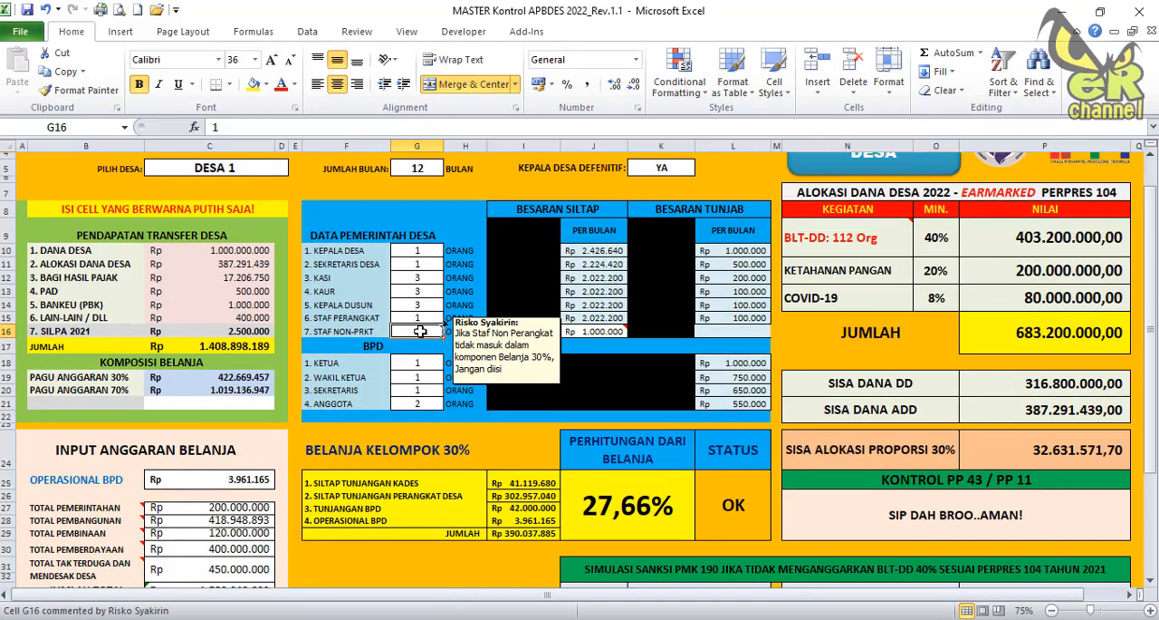
{"action": "scroll", "coordinate": [678, 402], "scroll_direction": "down", "scroll_amount": 1}
{"action": "scroll", "coordinate": [678, 404], "scroll_direction": "up", "scroll_amount": 1}
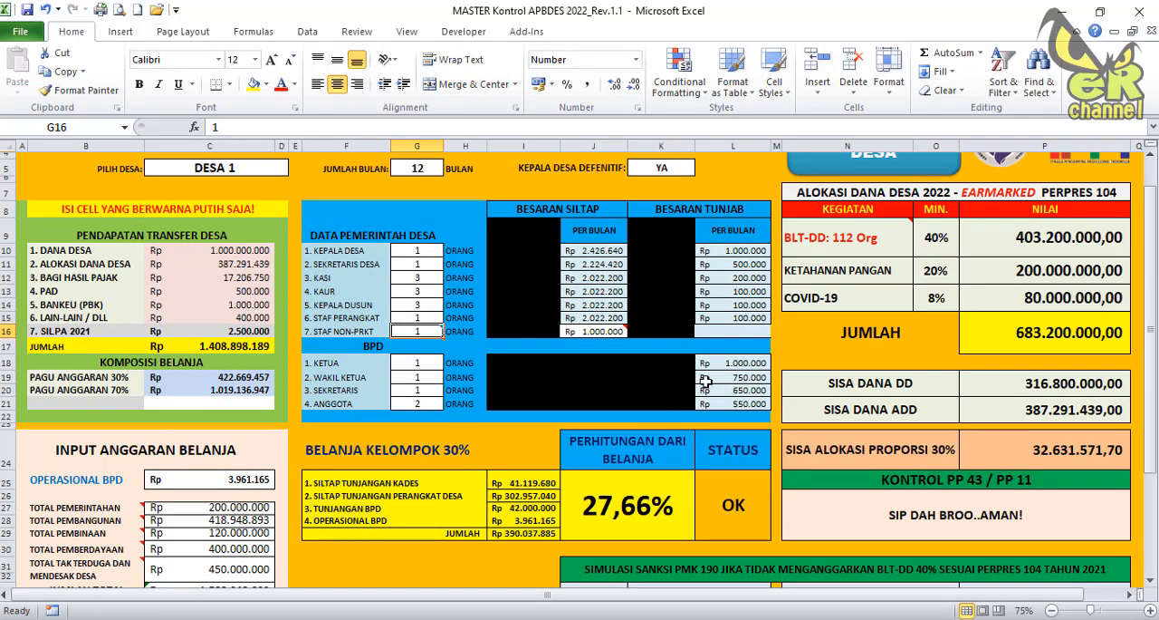
{"action": "scroll", "coordinate": [879, 429], "scroll_direction": "up", "scroll_amount": 1}
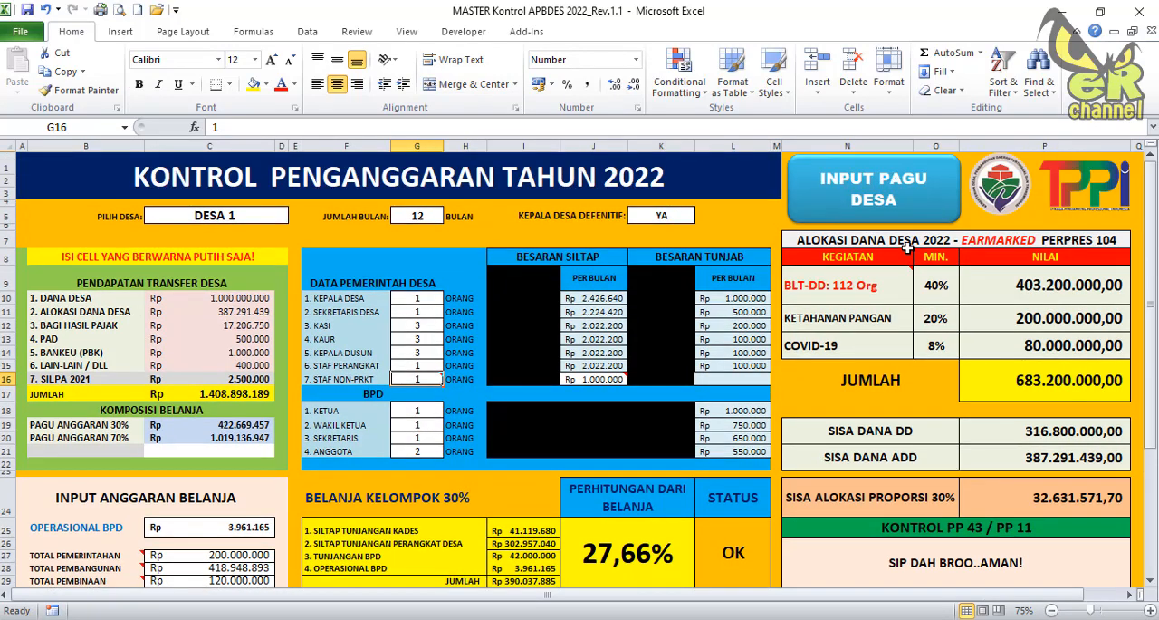
Inspect DESA 1's Lain-Lain 2022 and SiLPA 2021 amounts in the village budget ceiling table, and return to the main control sheet.
{"action": "left_click", "coordinate": [868, 217]}
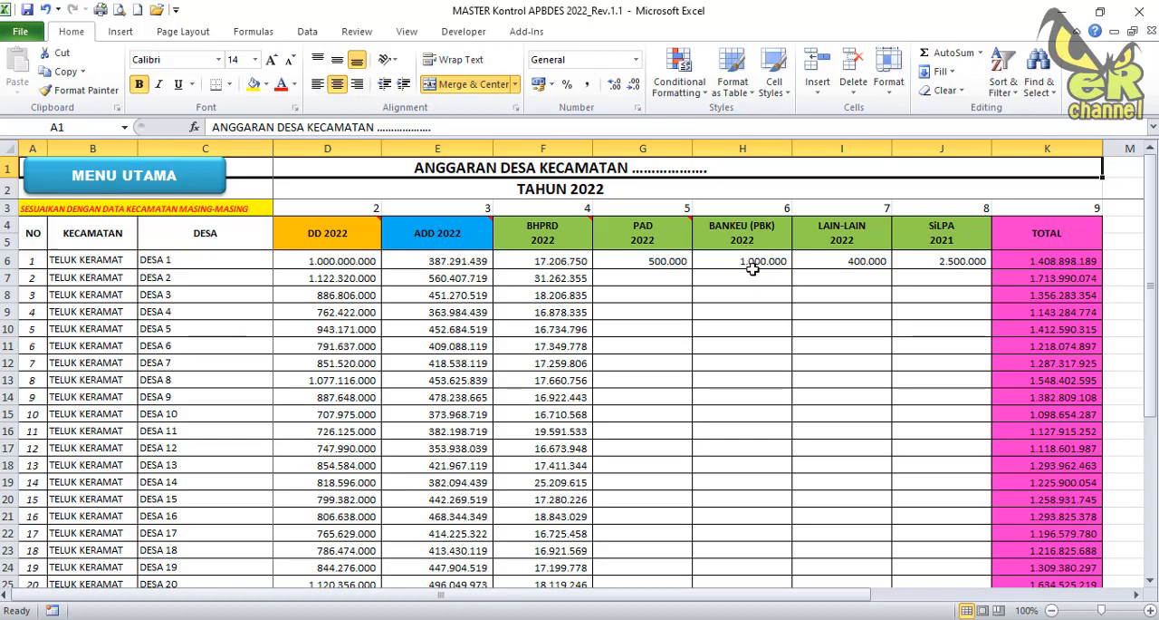
{"action": "left_click", "coordinate": [841, 241]}
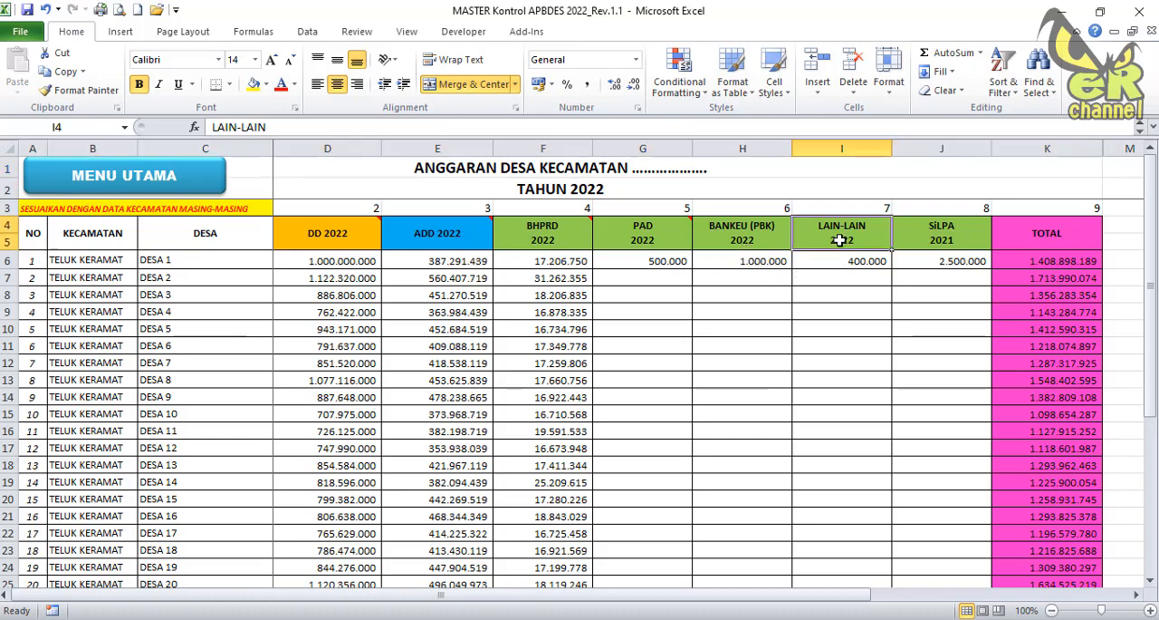
{"action": "left_click", "coordinate": [839, 264]}
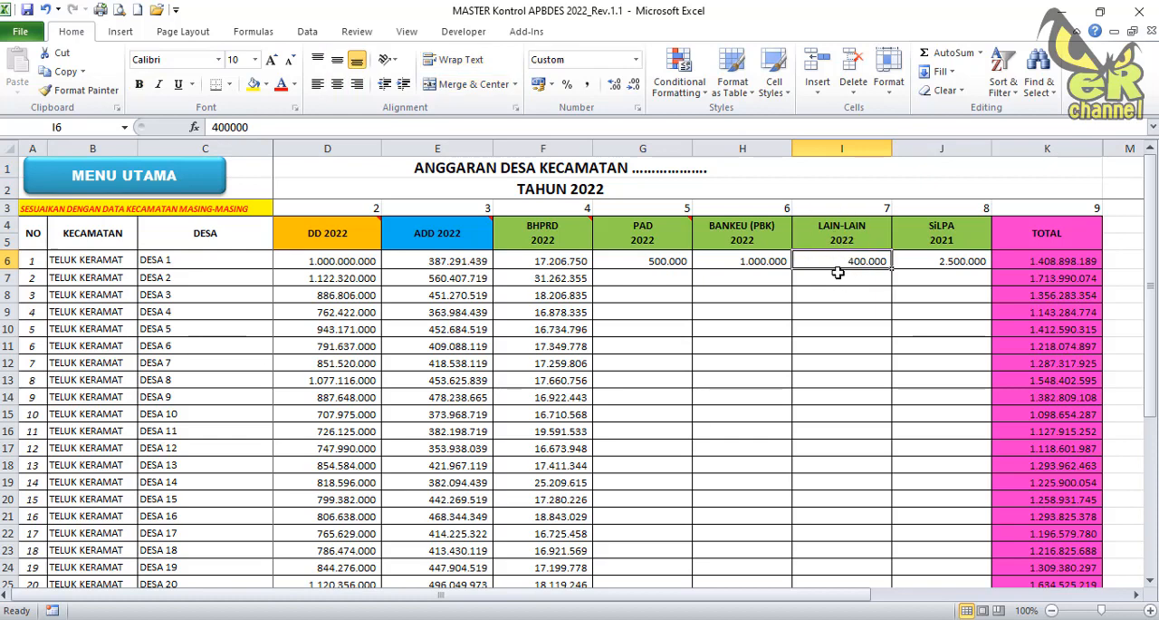
{"action": "left_click", "coordinate": [956, 261]}
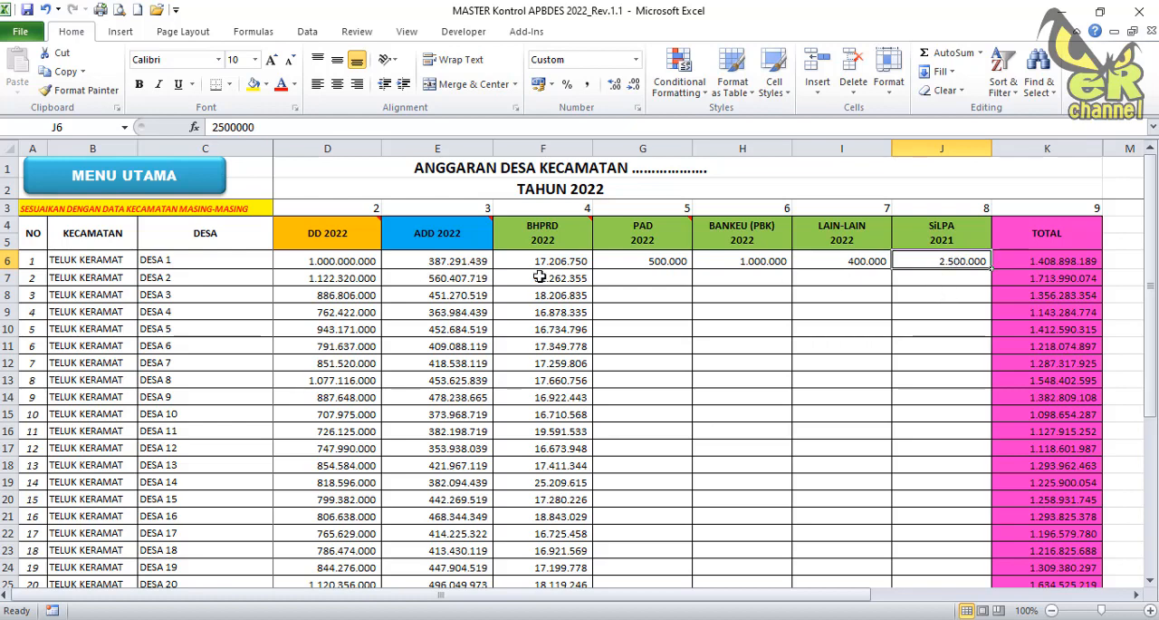
{"action": "left_click", "coordinate": [151, 192]}
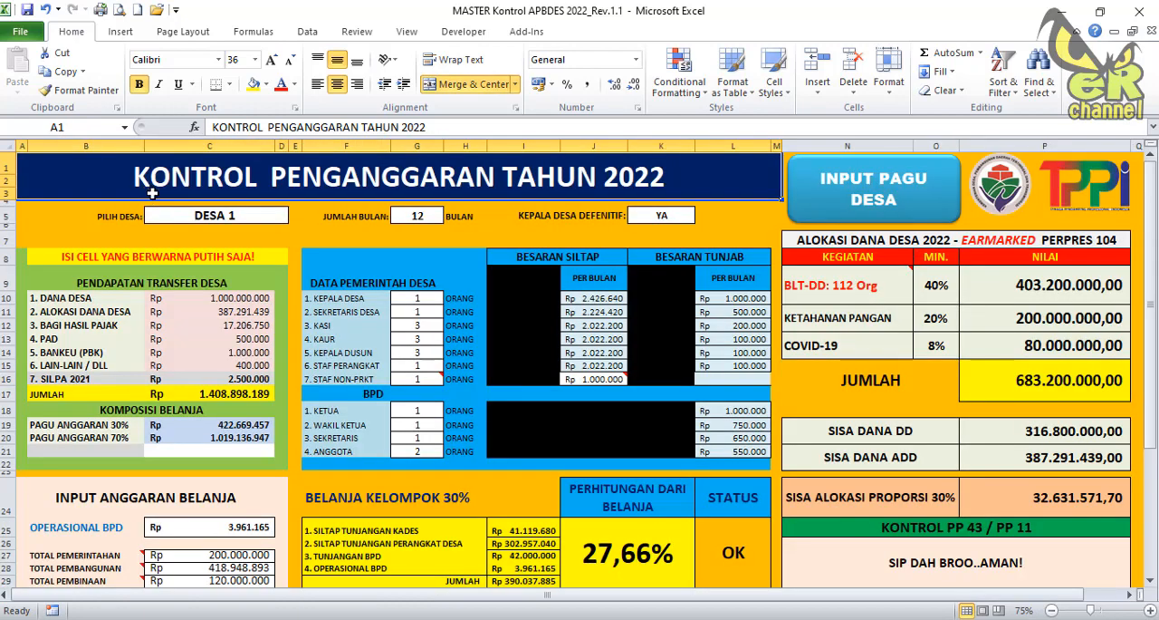
Choose DESA 1 as the village on the main control sheet.
{"action": "left_click", "coordinate": [273, 219]}
{"action": "left_click", "coordinate": [294, 218]}
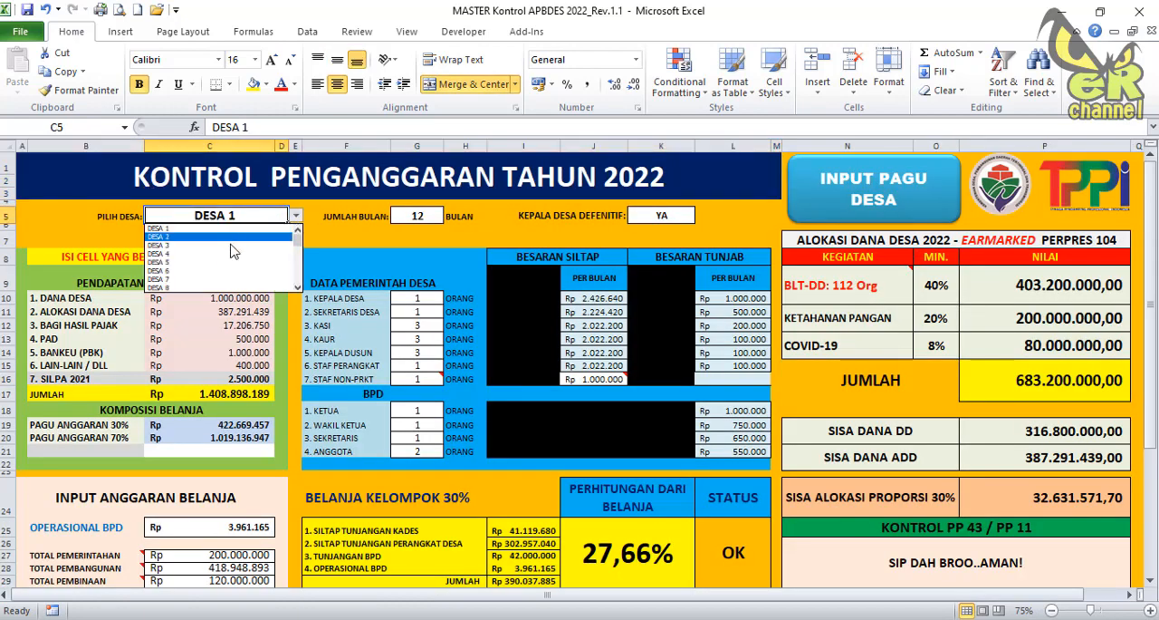
{"action": "left_click", "coordinate": [225, 229]}
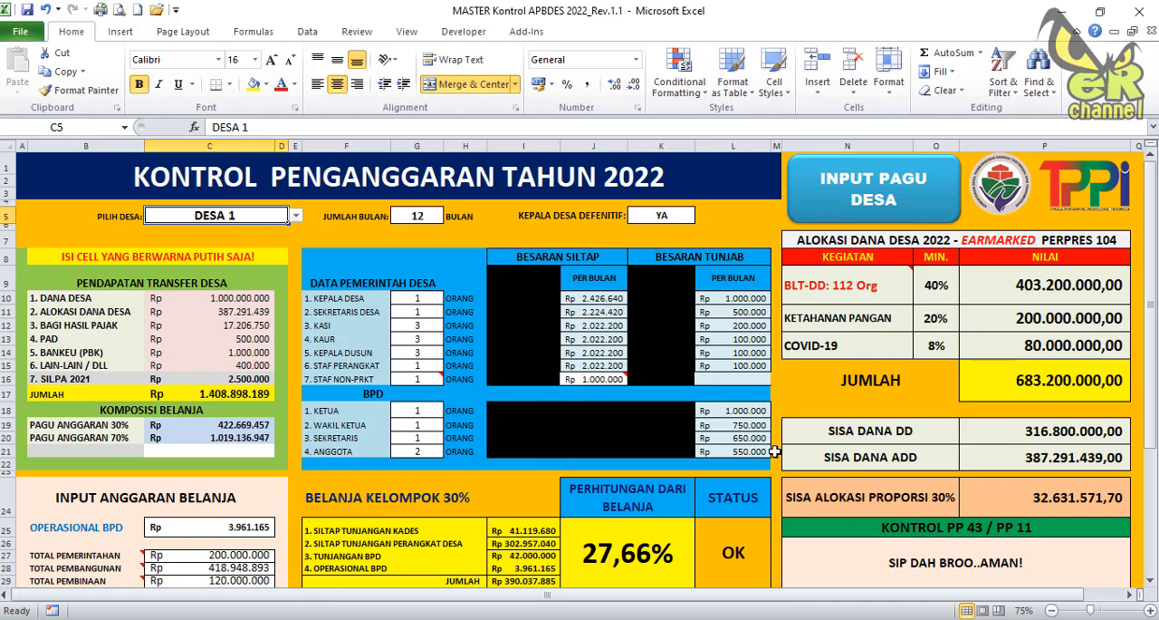
Set the Kepala Dusun headcount to 6 in the village government data.
{"action": "scroll", "coordinate": [906, 502], "scroll_direction": "down", "scroll_amount": 1}
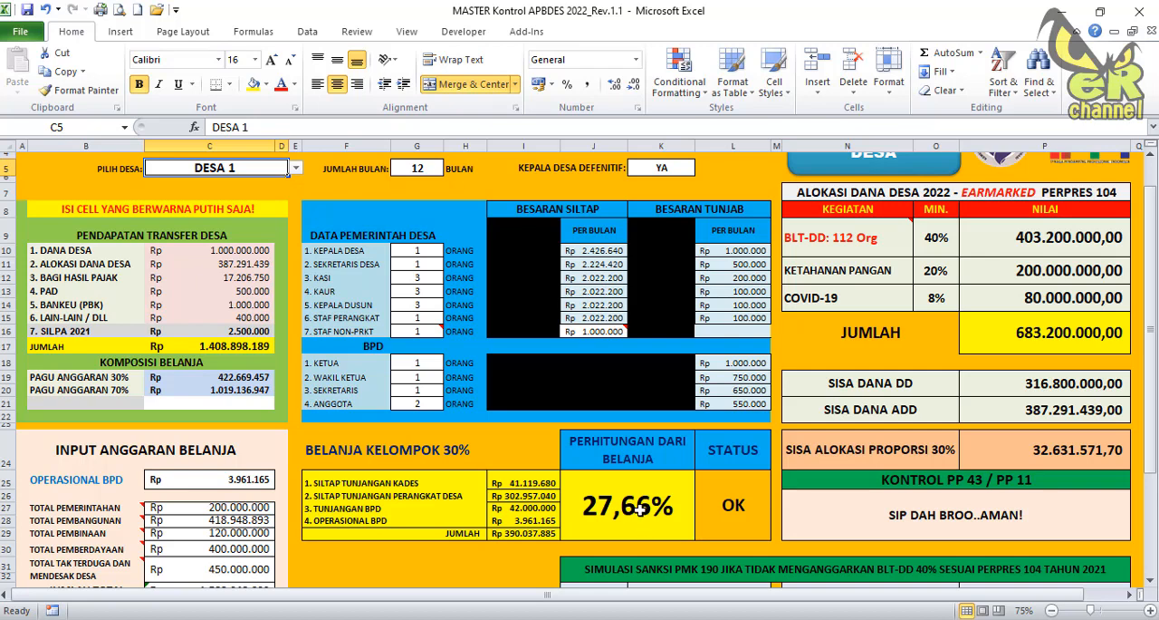
{"action": "left_click", "coordinate": [413, 333]}
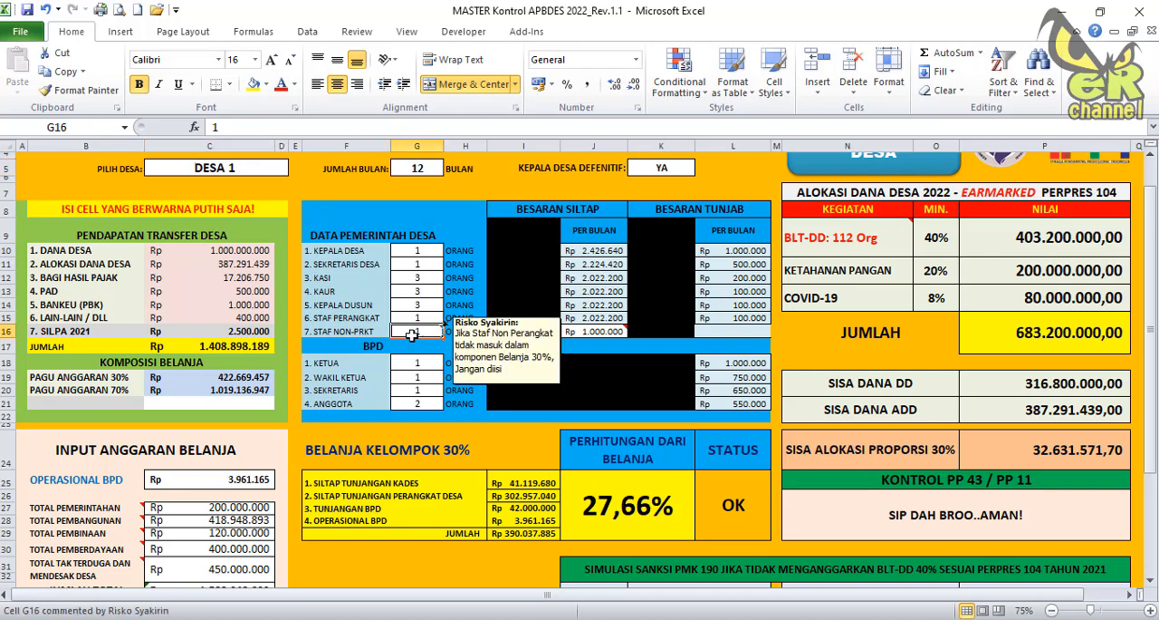
{"action": "left_click", "coordinate": [422, 318]}
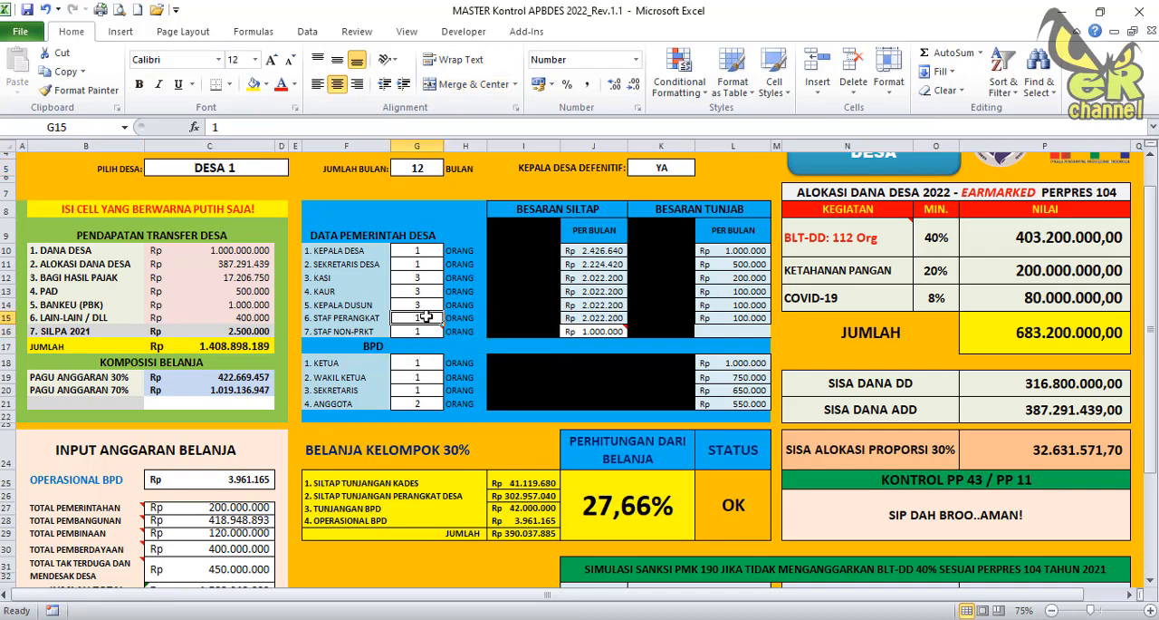
{"action": "left_click", "coordinate": [422, 305]}
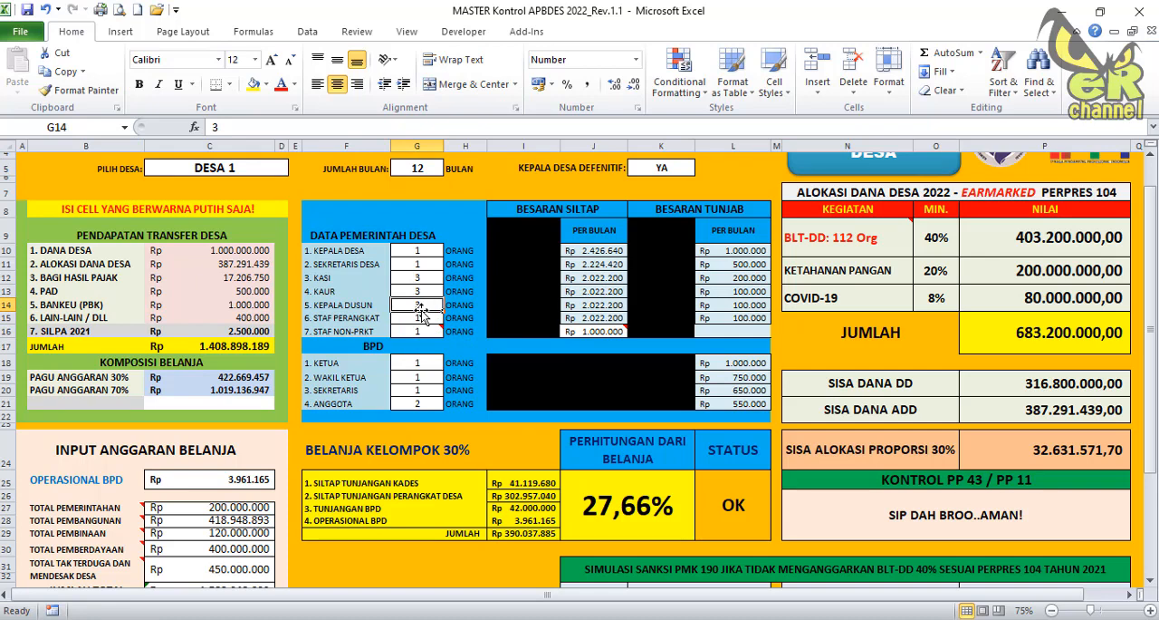
{"action": "type", "text": "6"}
{"action": "key", "text": "Return"}
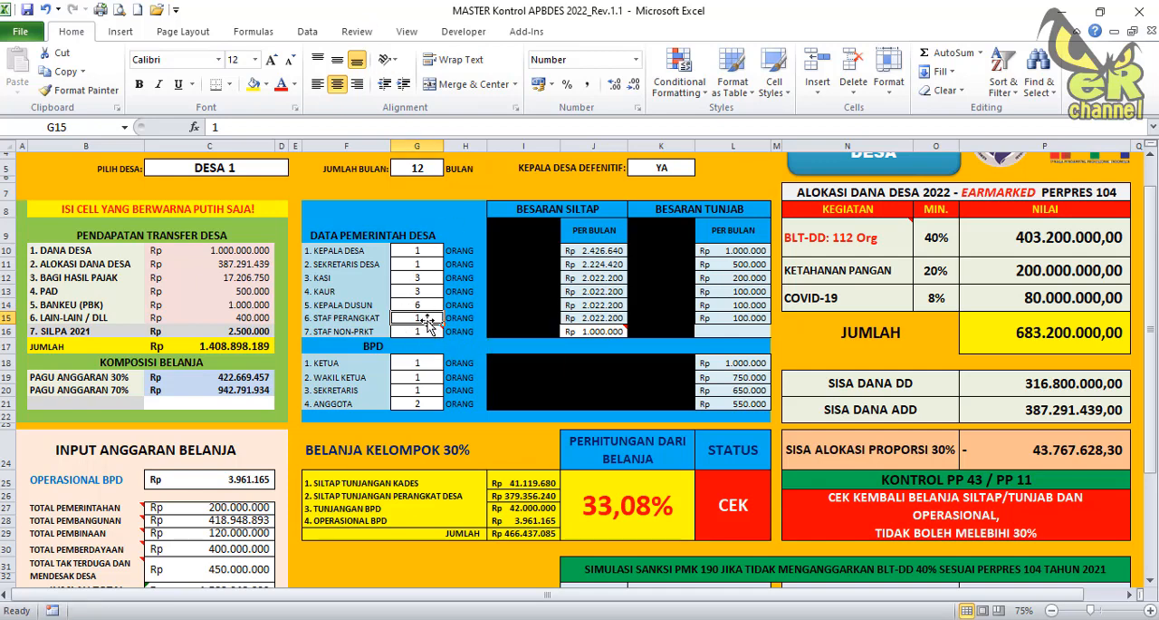
Clear the Staf Non-Prkt headcount in the village government data.
{"action": "left_click_drag", "start_coordinate": [429, 321], "coordinate": [431, 332]}
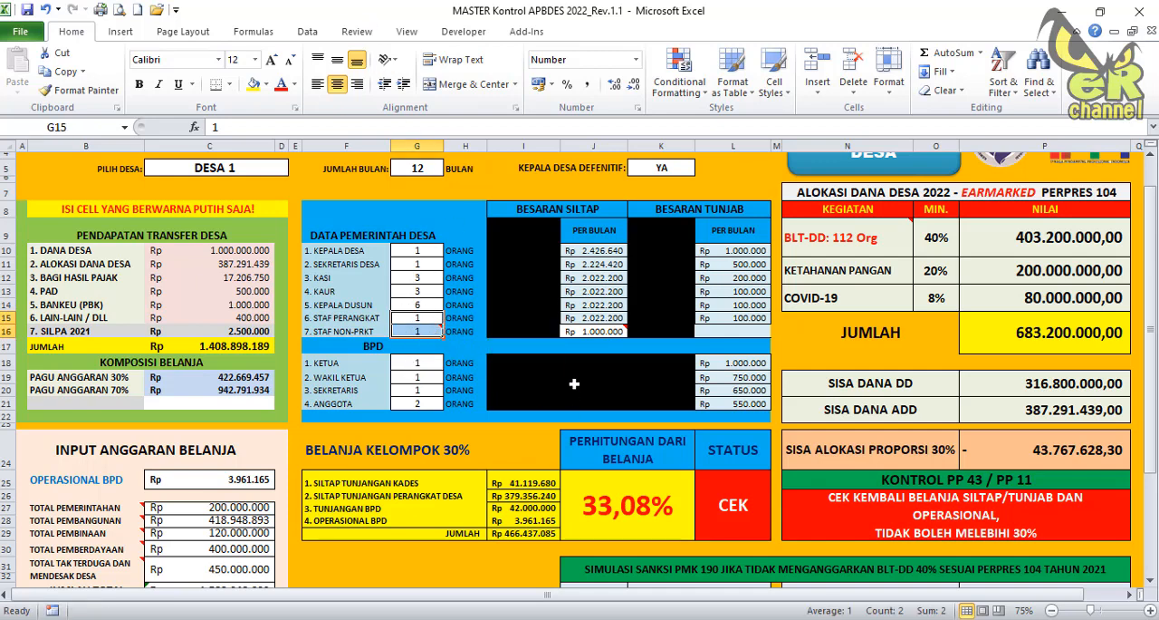
{"action": "left_click", "coordinate": [426, 333]}
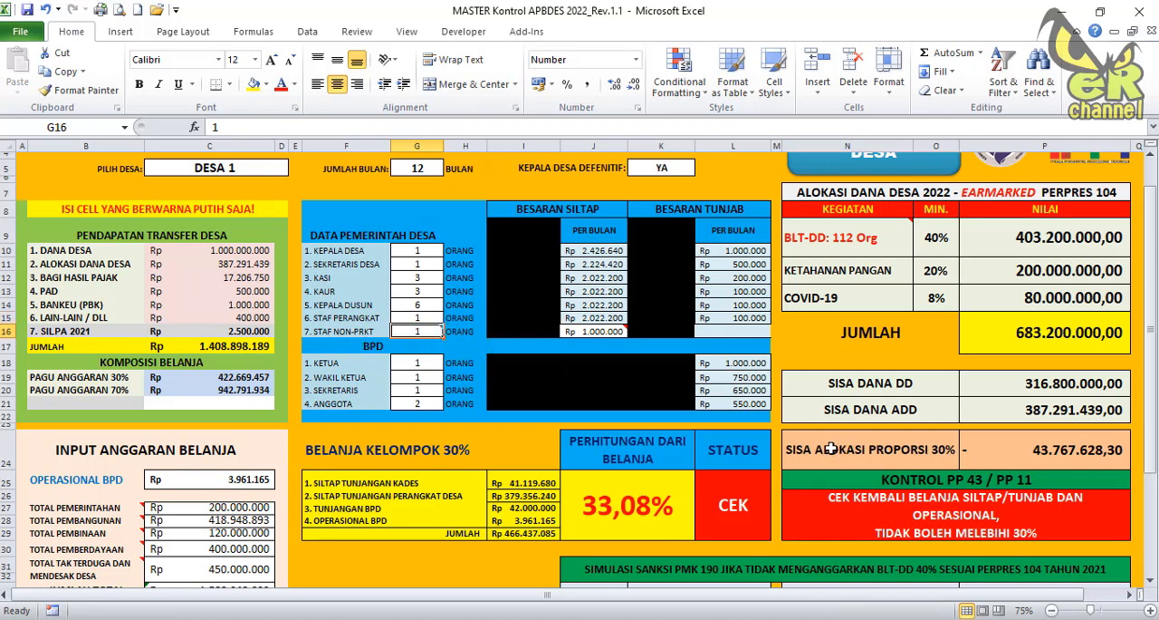
{"action": "key", "text": "Delete"}
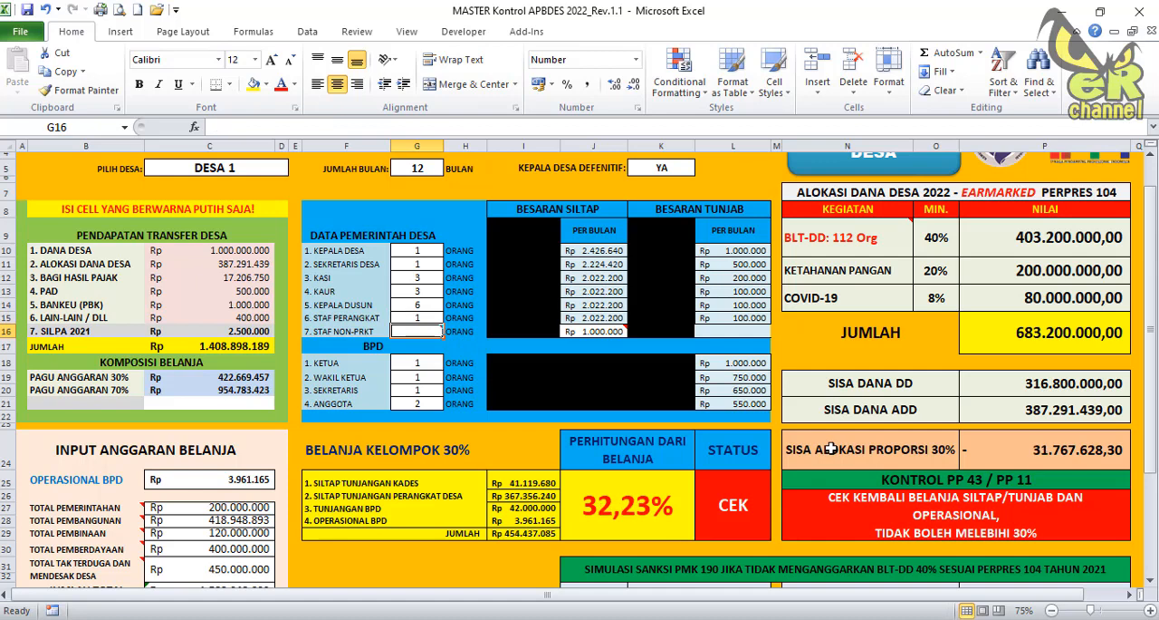
Check the Kasi monthly siltap and the Bagi Hasil Pajak income, and view the sheet down to the PMK 190 sanction simulation.
{"action": "left_click", "coordinate": [598, 277]}
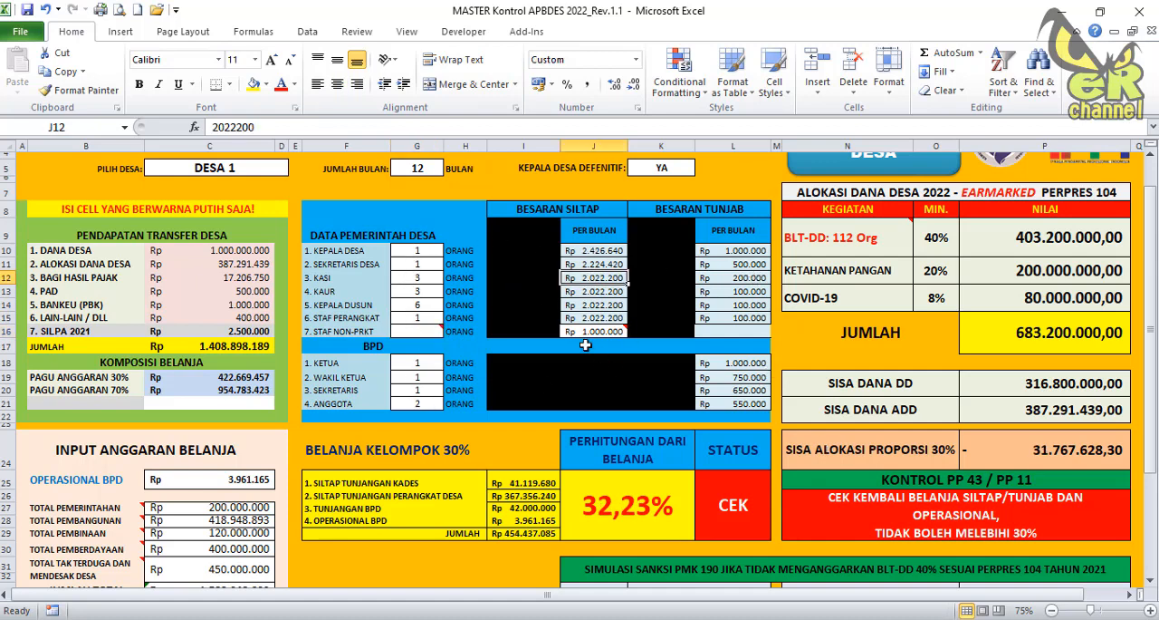
{"action": "left_click", "coordinate": [231, 304]}
{"action": "left_click", "coordinate": [204, 277]}
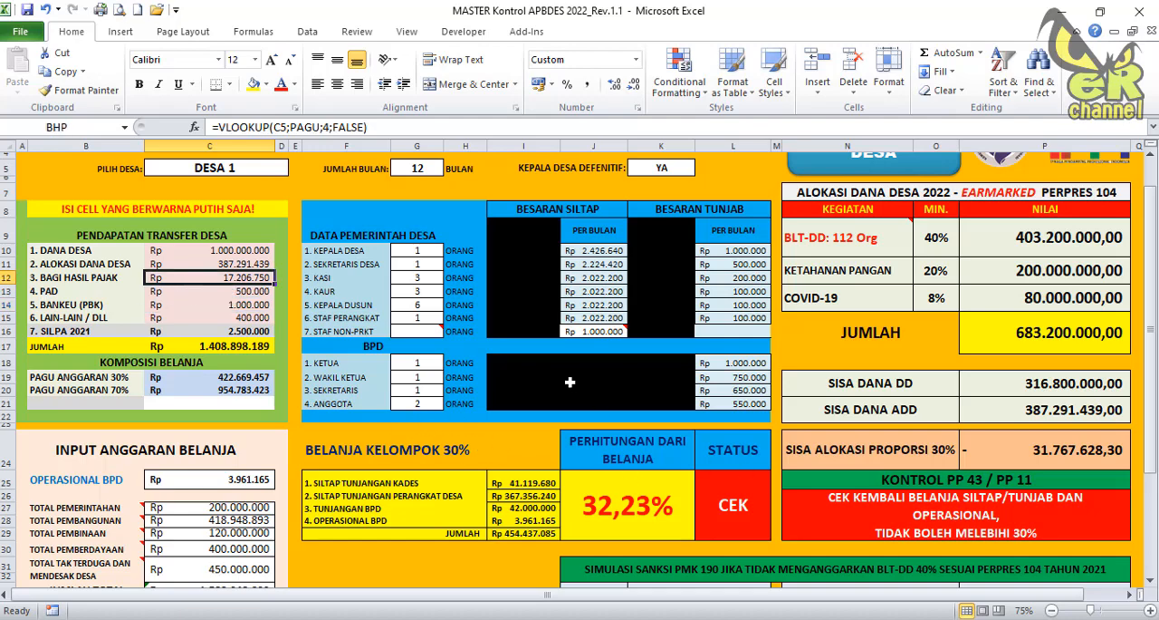
{"action": "scroll", "coordinate": [560, 373], "scroll_direction": "down", "scroll_amount": 5}
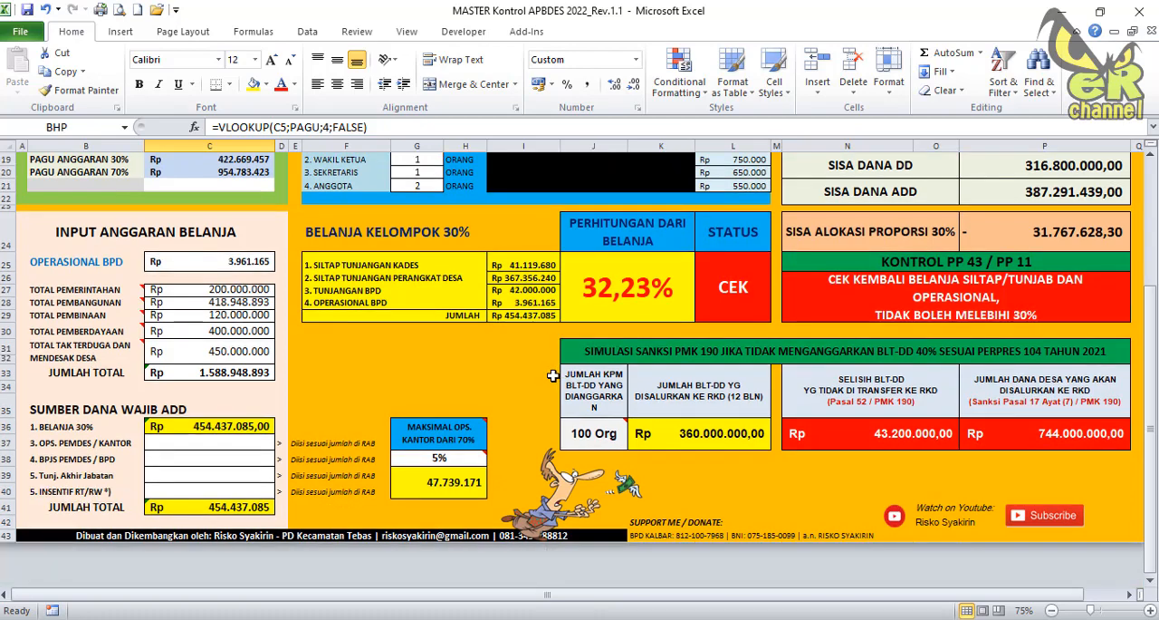
{"action": "scroll", "coordinate": [552, 376], "scroll_direction": "up", "scroll_amount": 5}
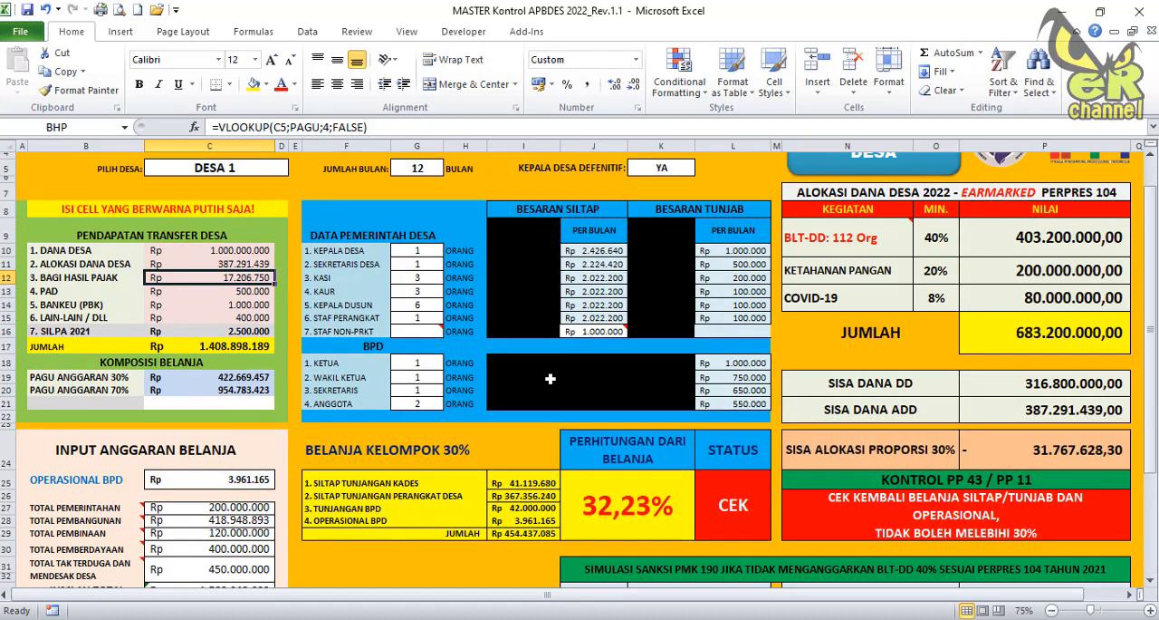
{"action": "scroll", "coordinate": [550, 379], "scroll_direction": "up", "scroll_amount": 1}
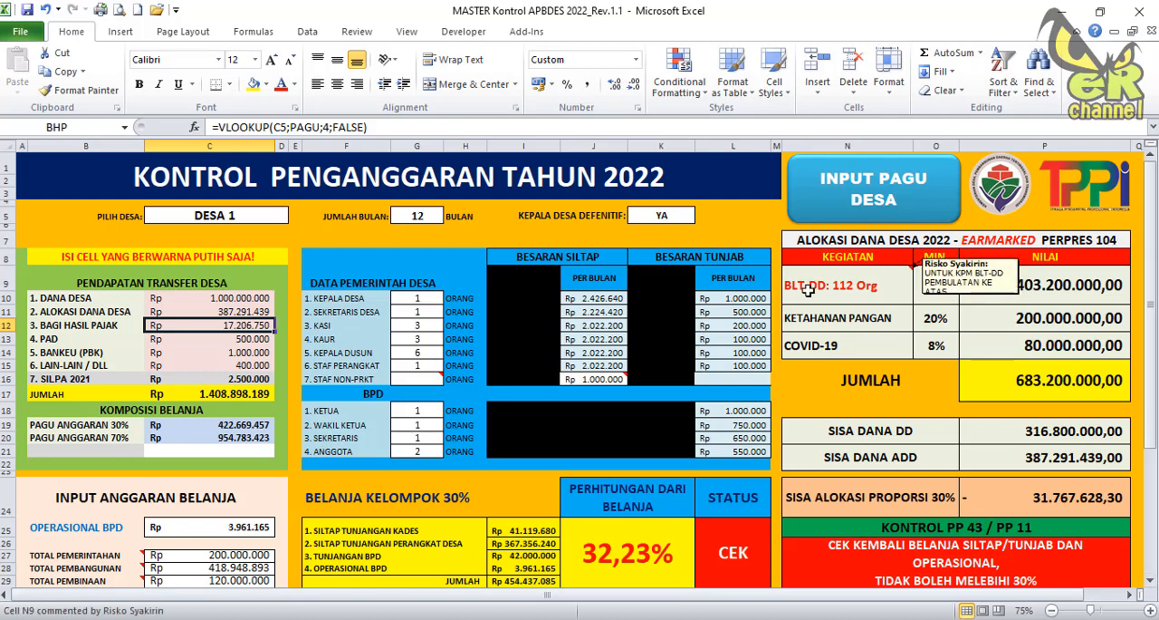
Examine the BLT-DD, Ketahanan Pangan and COVID-19 activities in the earmarked Dana Desa 2022 allocation table.
{"action": "left_click", "coordinate": [816, 319]}
{"action": "left_click", "coordinate": [815, 346]}
{"action": "left_click", "coordinate": [815, 286]}
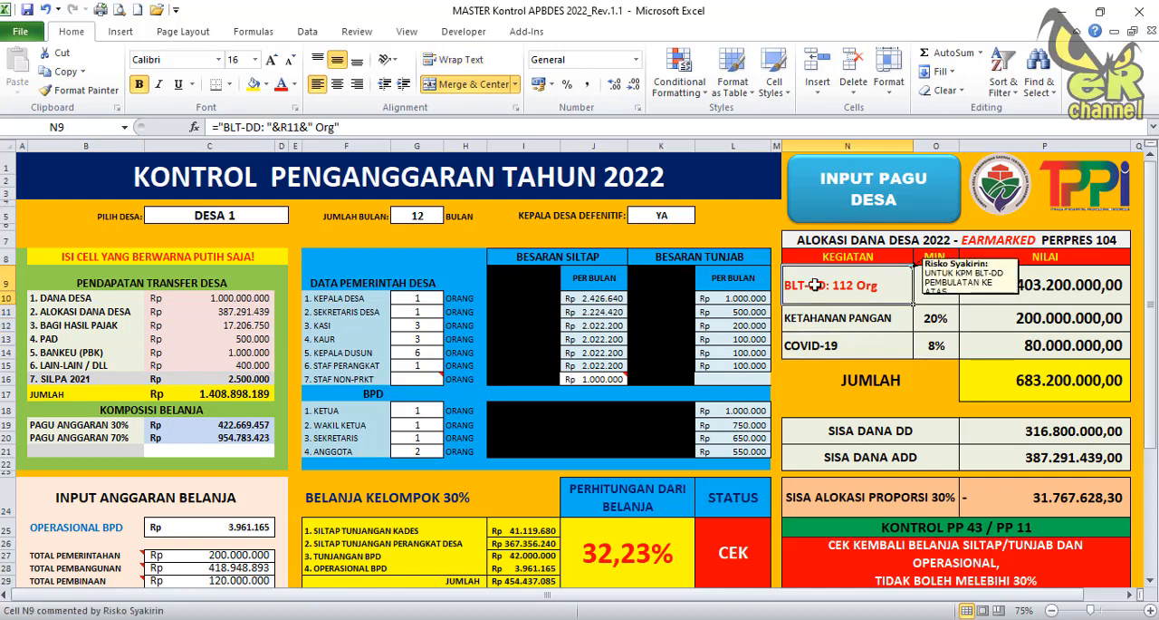
{"action": "left_click", "coordinate": [819, 317]}
{"action": "left_click", "coordinate": [818, 345]}
{"action": "left_click", "coordinate": [815, 286]}
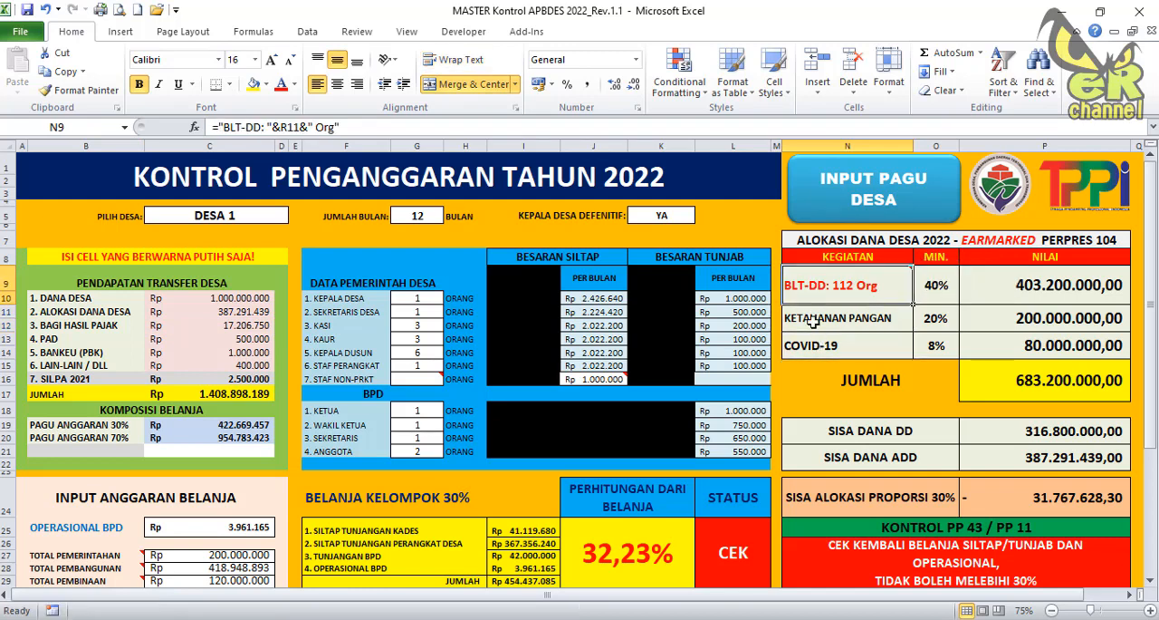
{"action": "left_click", "coordinate": [813, 321]}
{"action": "left_click", "coordinate": [814, 345]}
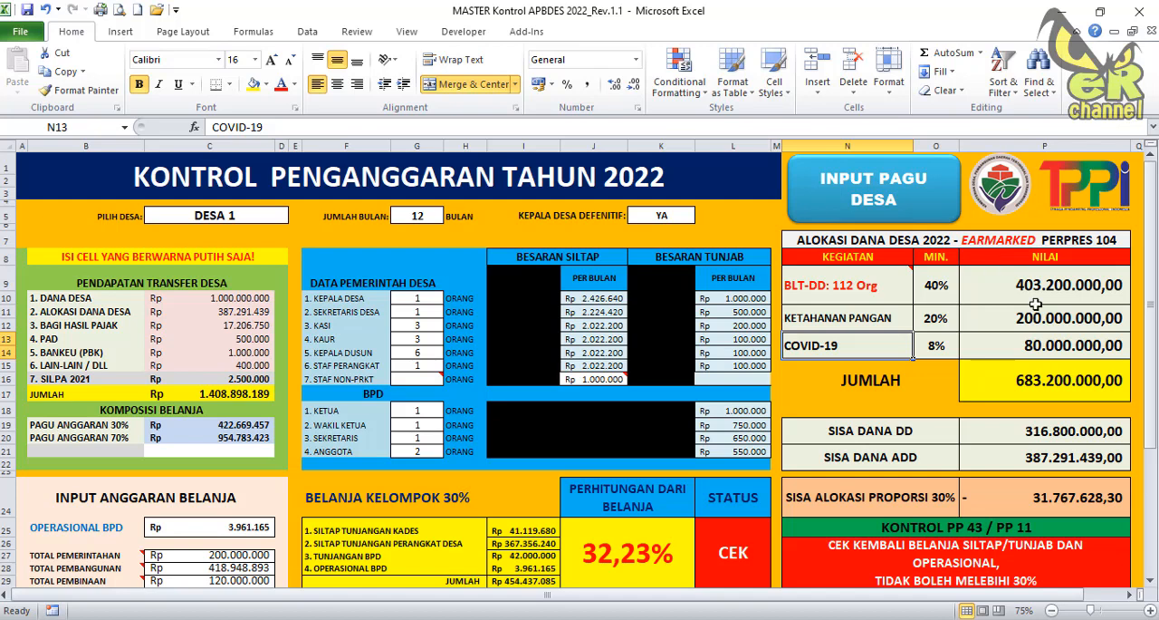
Inspect the BLT-DD minimum percentage and the amounts allocated to BLT-DD and Ketahanan Pangan.
{"action": "left_click", "coordinate": [871, 287]}
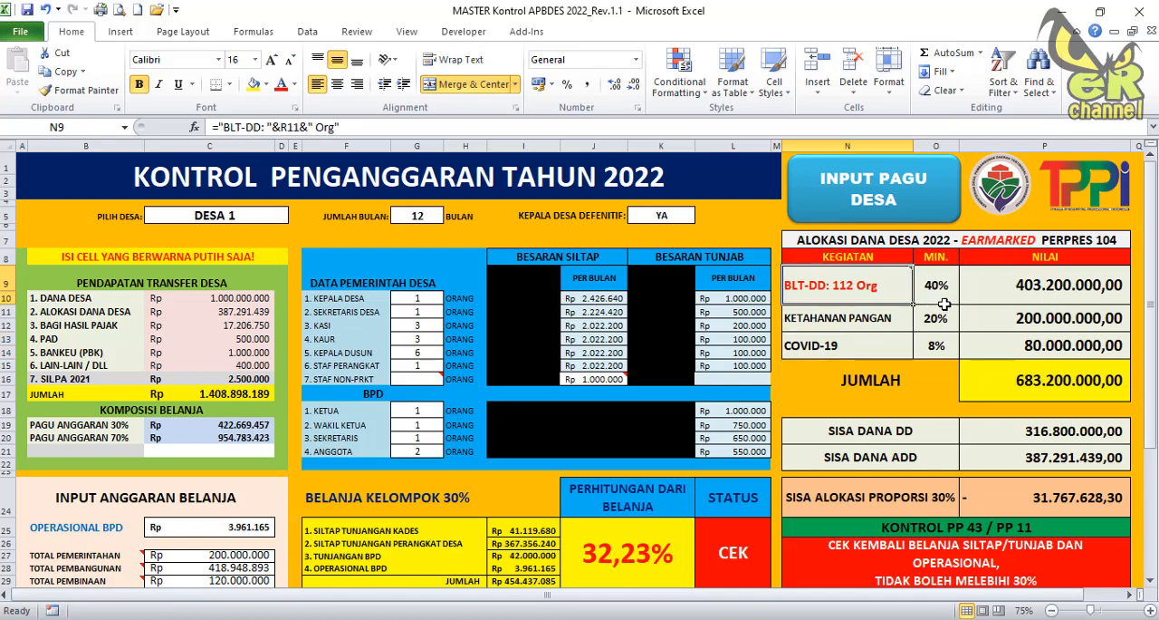
{"action": "left_click", "coordinate": [948, 299]}
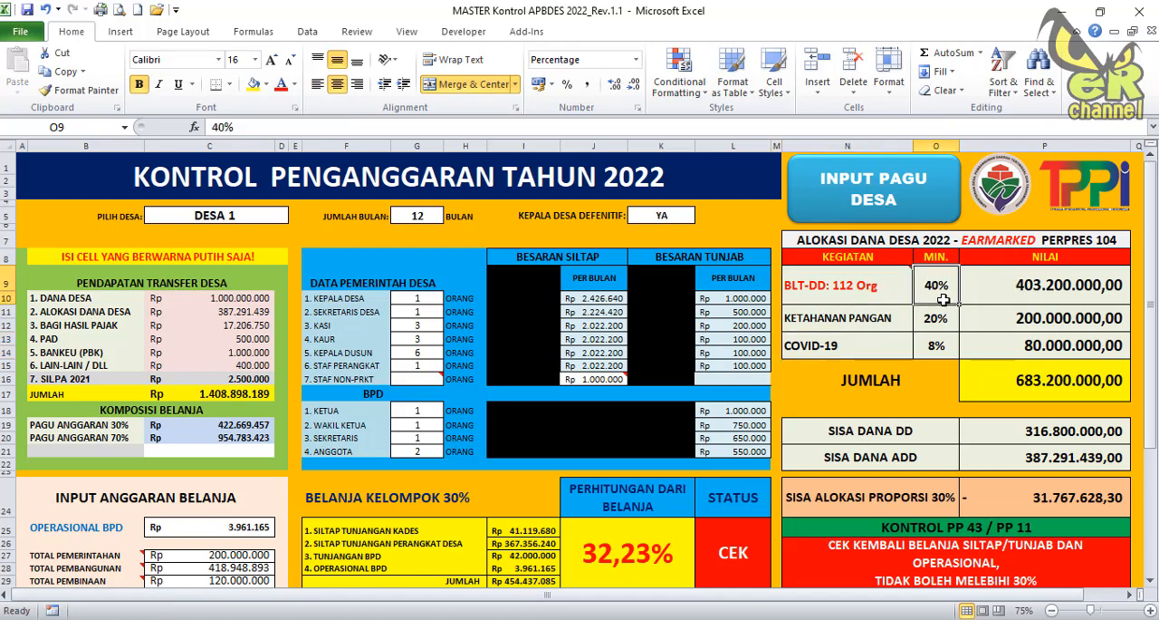
{"action": "left_click", "coordinate": [1056, 288]}
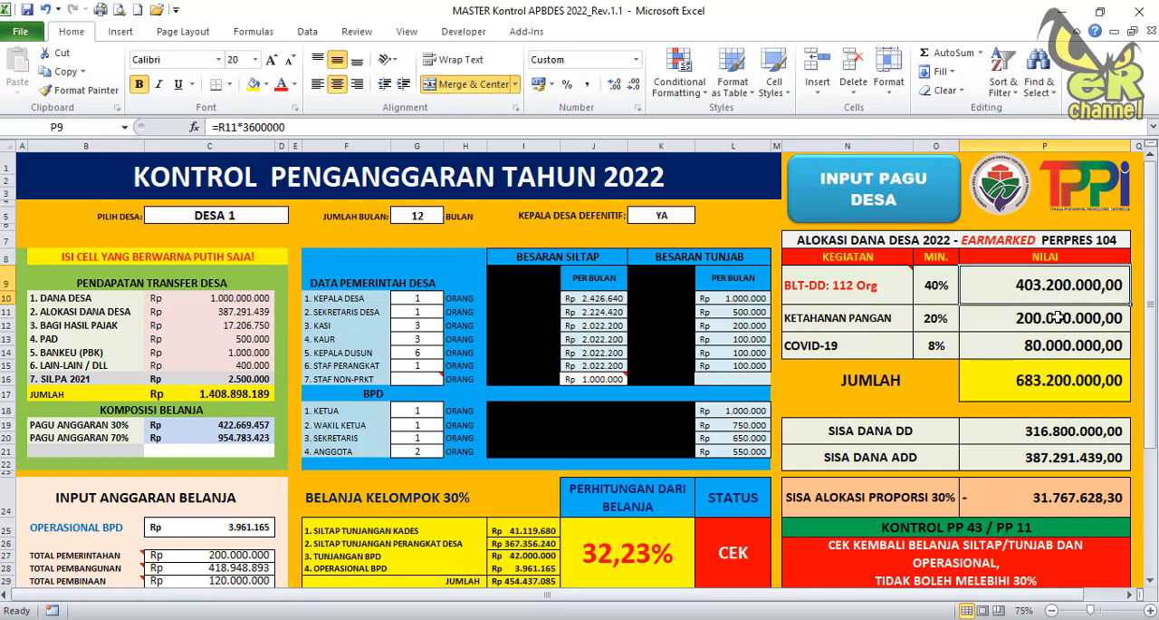
{"action": "left_click", "coordinate": [1058, 319]}
Switch the village to DESA 2, DESA 5 and DESA 10 to compare their earmarked allocations.
{"action": "left_click", "coordinate": [250, 218]}
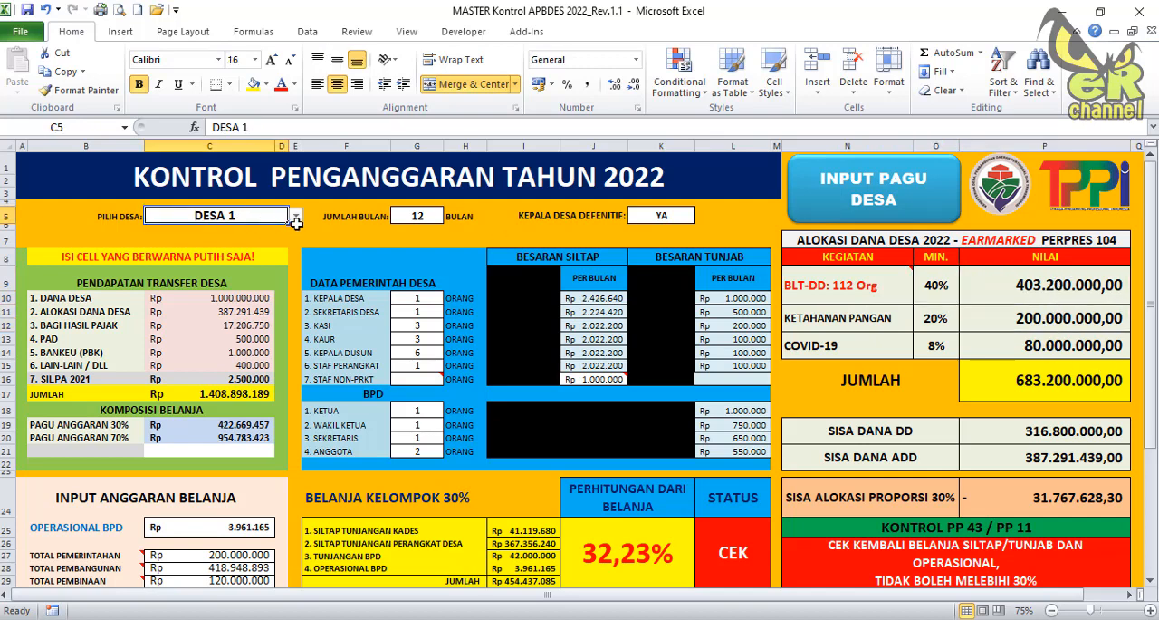
{"action": "left_click", "coordinate": [296, 217]}
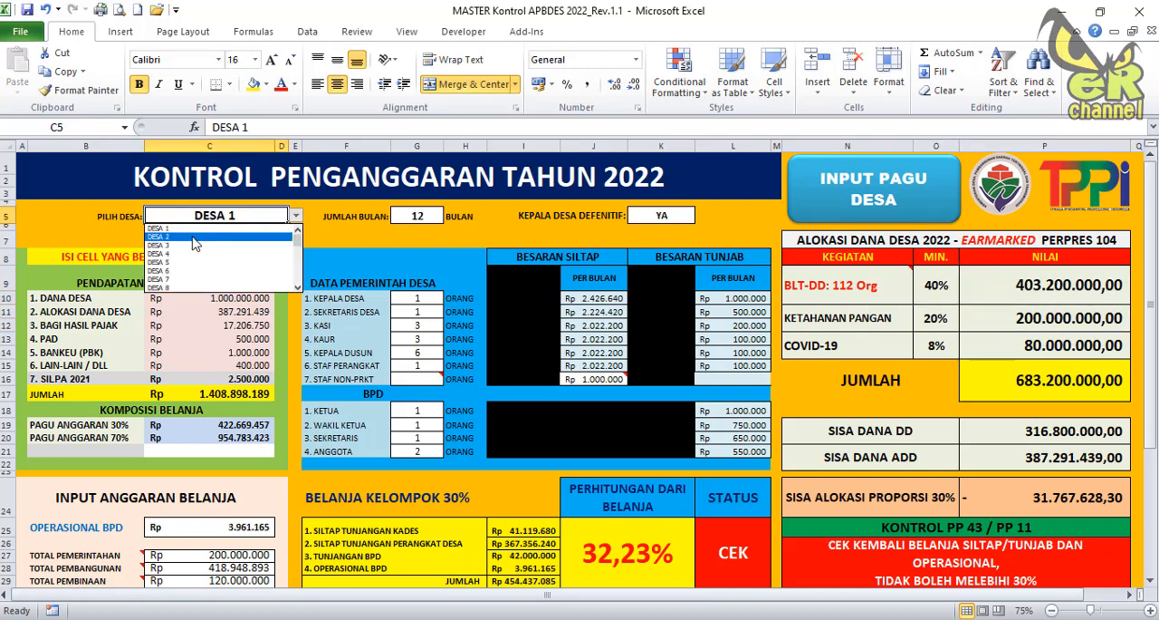
{"action": "left_click", "coordinate": [193, 238]}
{"action": "left_click", "coordinate": [296, 217]}
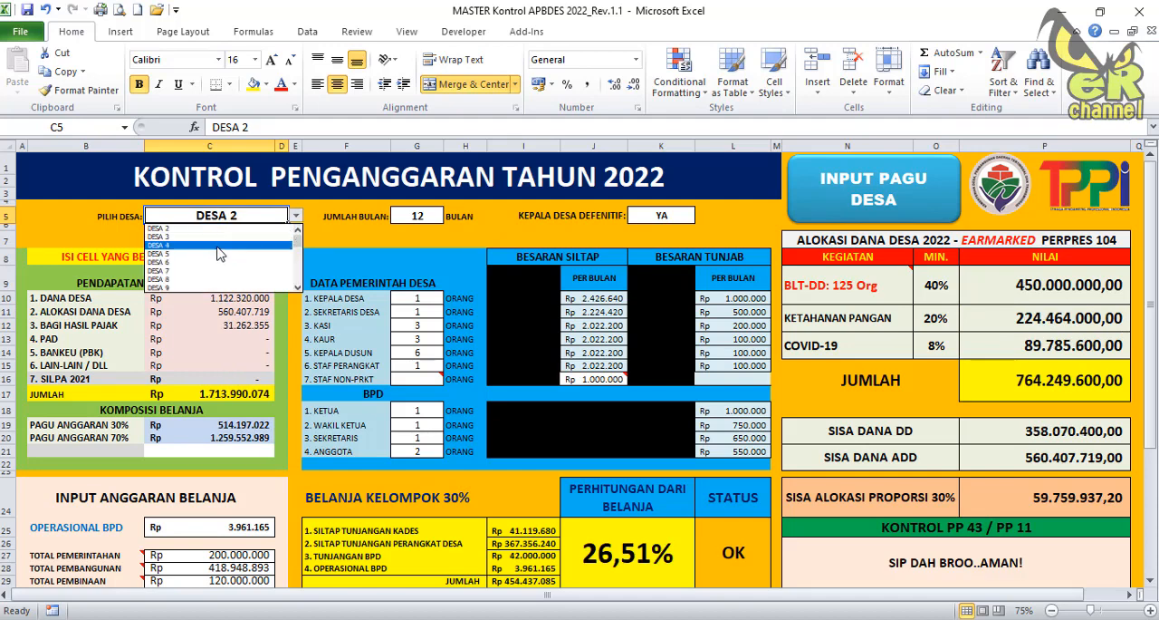
{"action": "left_click", "coordinate": [218, 254]}
{"action": "left_click", "coordinate": [297, 219]}
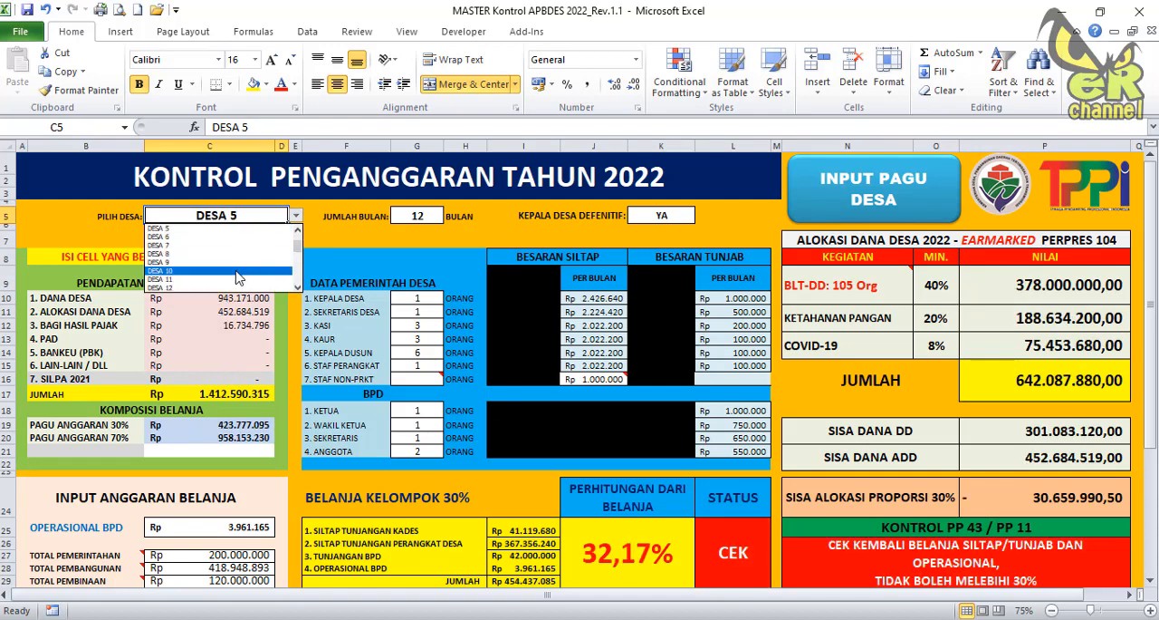
{"action": "left_click", "coordinate": [237, 271]}
{"action": "mouse_move", "coordinate": [824, 298]}
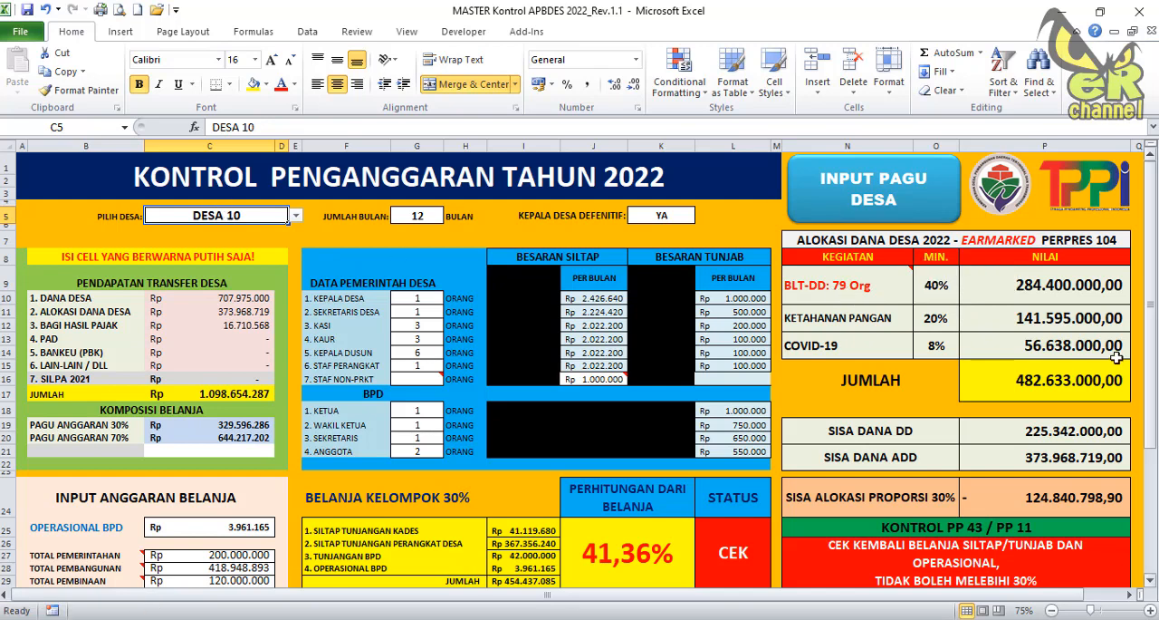
{"action": "mouse_move", "coordinate": [878, 299]}
{"action": "left_click", "coordinate": [937, 317]}
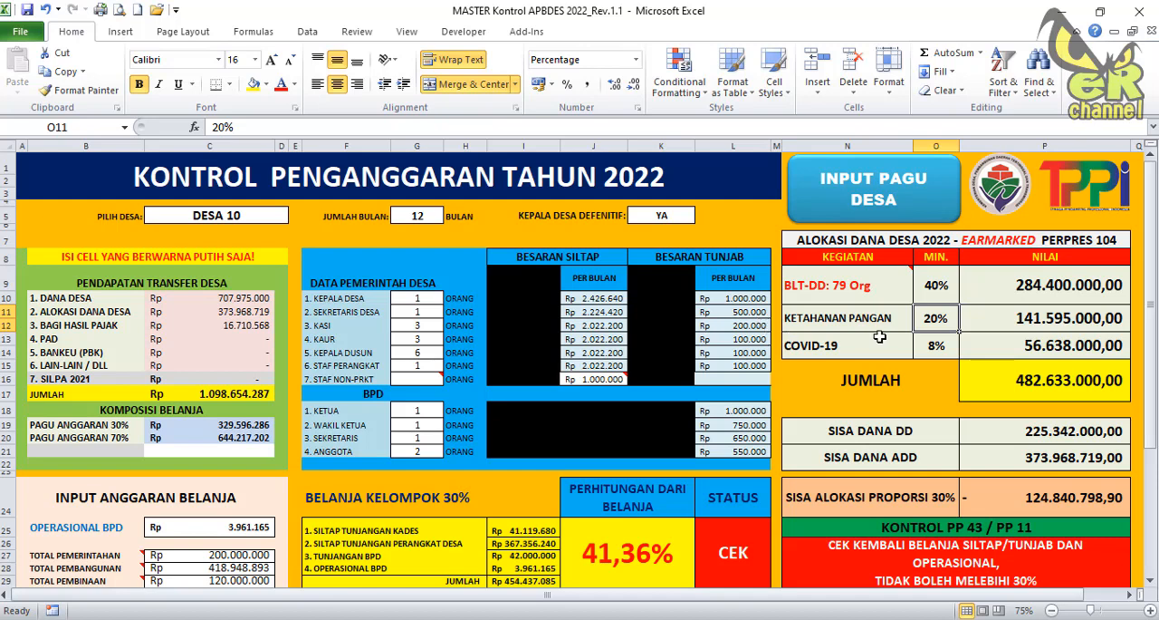
Set the selected village back to DESA 1.
{"action": "left_click", "coordinate": [286, 220]}
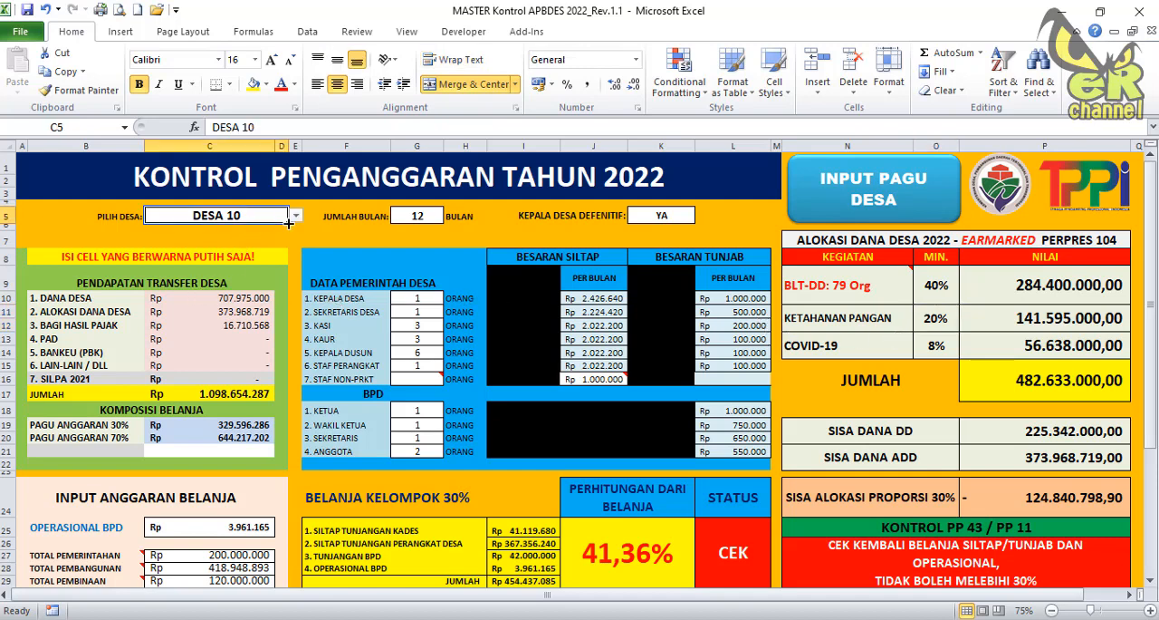
{"action": "left_click", "coordinate": [295, 216]}
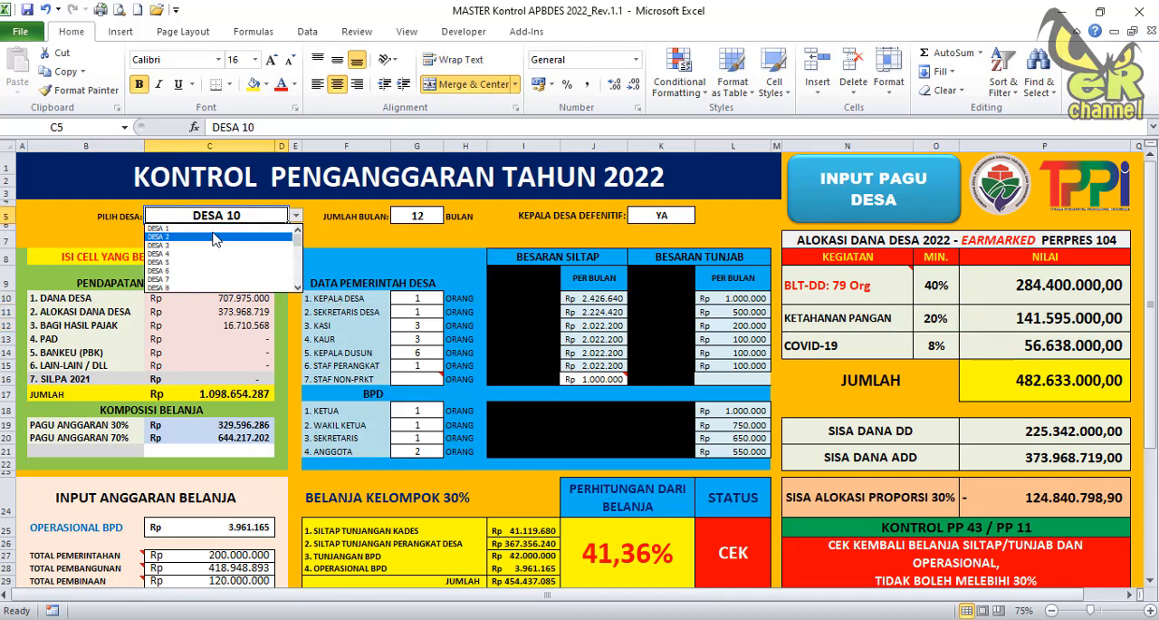
{"action": "left_click", "coordinate": [210, 228]}
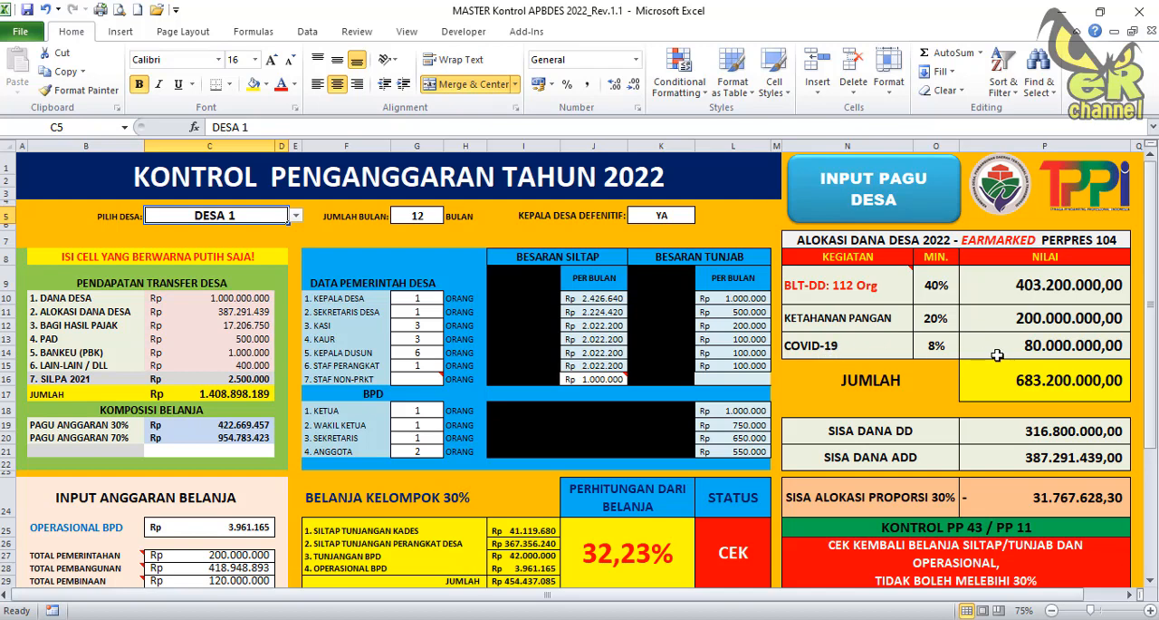
Check the formulas of the three earmarked amounts, then view the village budget ceiling table and return to the control sheet.
{"action": "left_click", "coordinate": [1043, 285]}
{"action": "left_click", "coordinate": [1044, 314]}
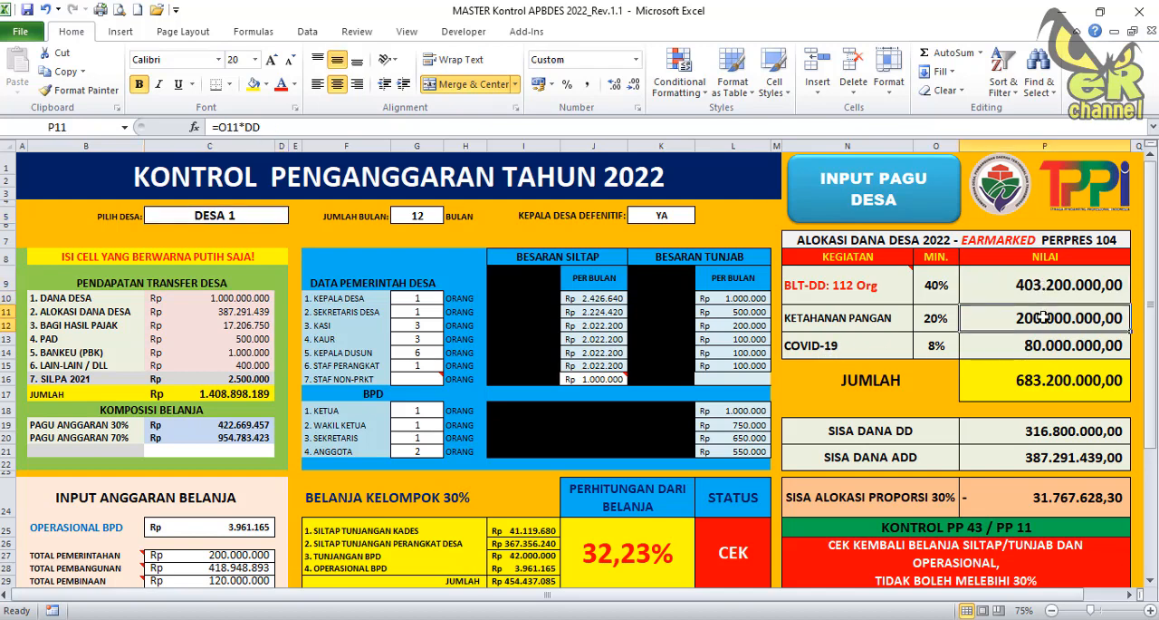
{"action": "left_click", "coordinate": [1035, 346]}
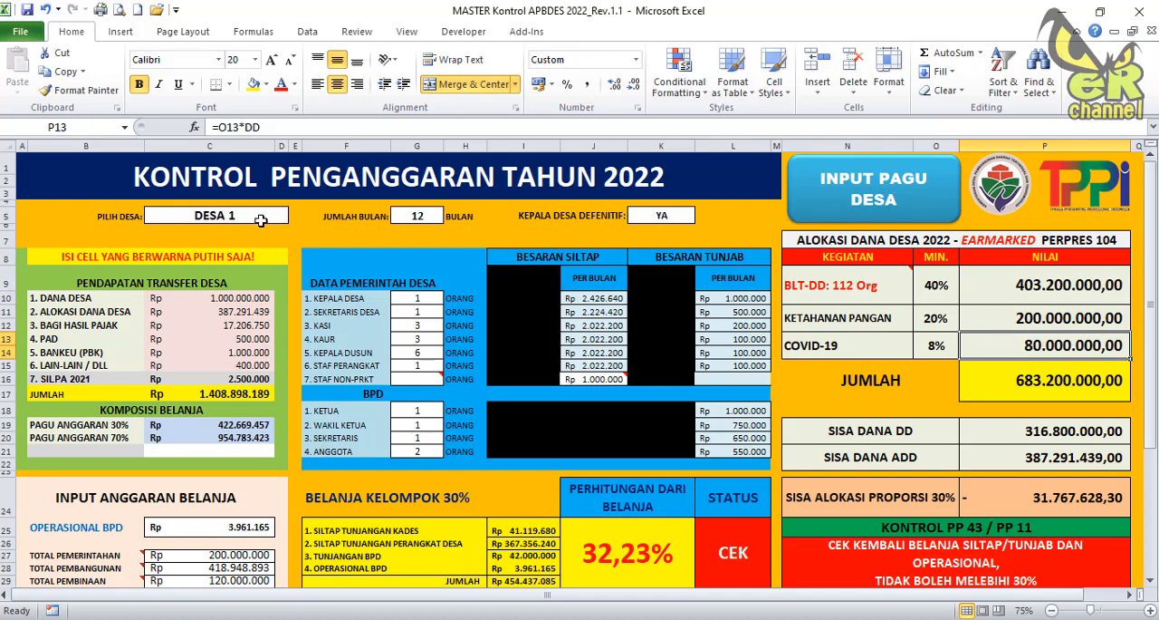
{"action": "left_click", "coordinate": [872, 207]}
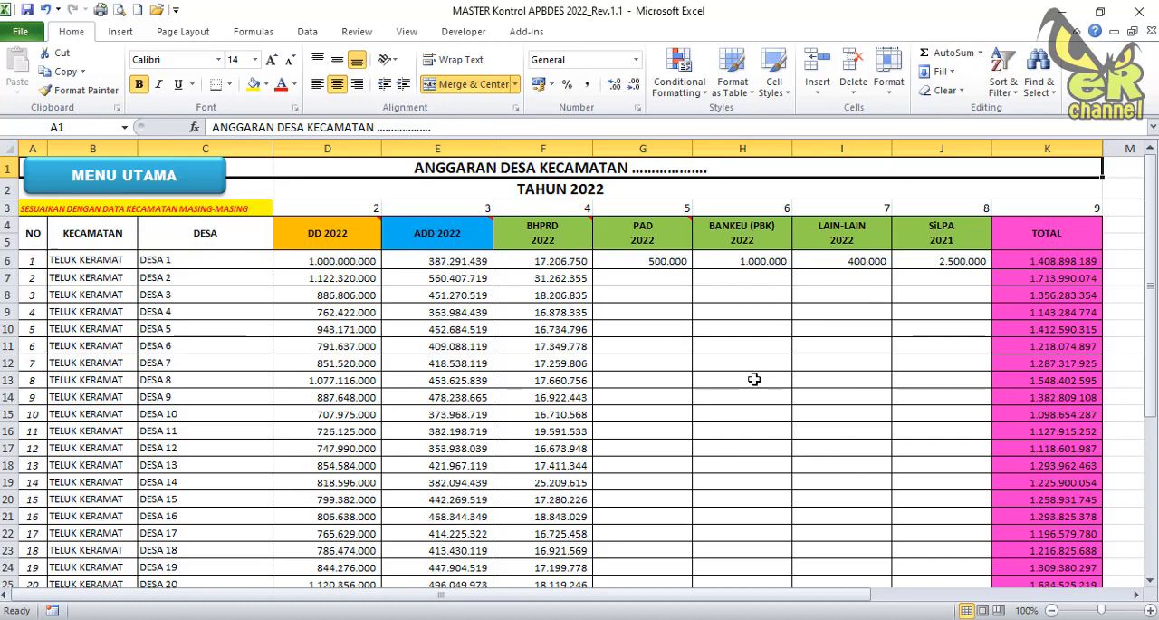
{"action": "left_click", "coordinate": [181, 186]}
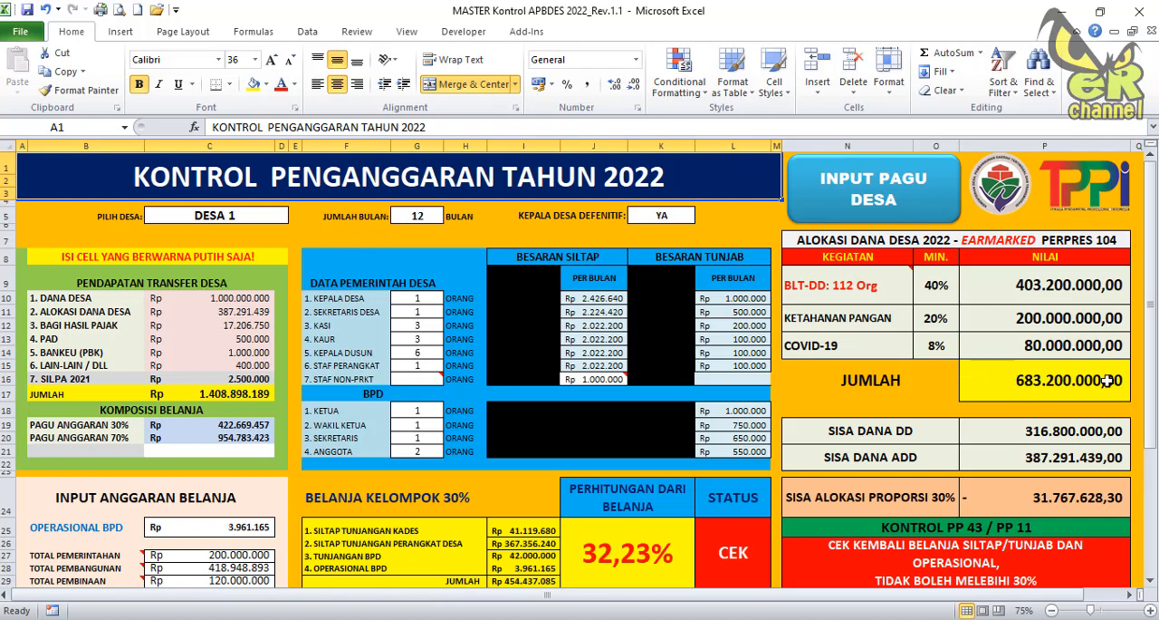
Inspect the Sisa Dana DD, Sisa Dana ADD and Sisa Alokasi Proporsi 30% amounts, and view the section below.
{"action": "left_click", "coordinate": [1043, 434]}
{"action": "left_click", "coordinate": [1045, 460]}
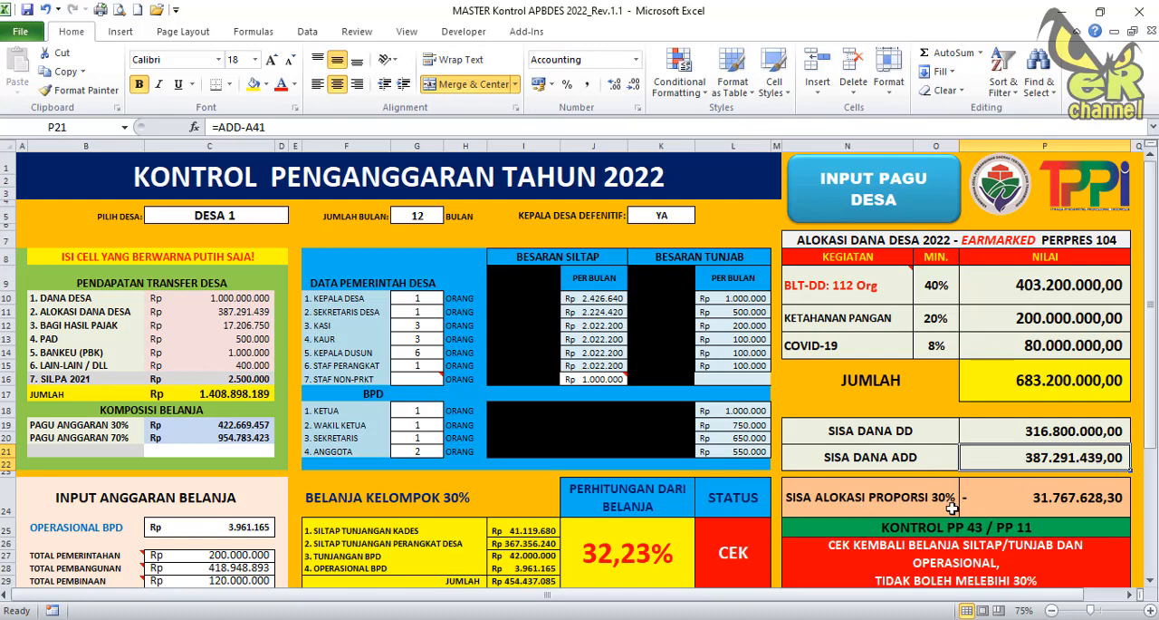
{"action": "left_click", "coordinate": [1050, 505]}
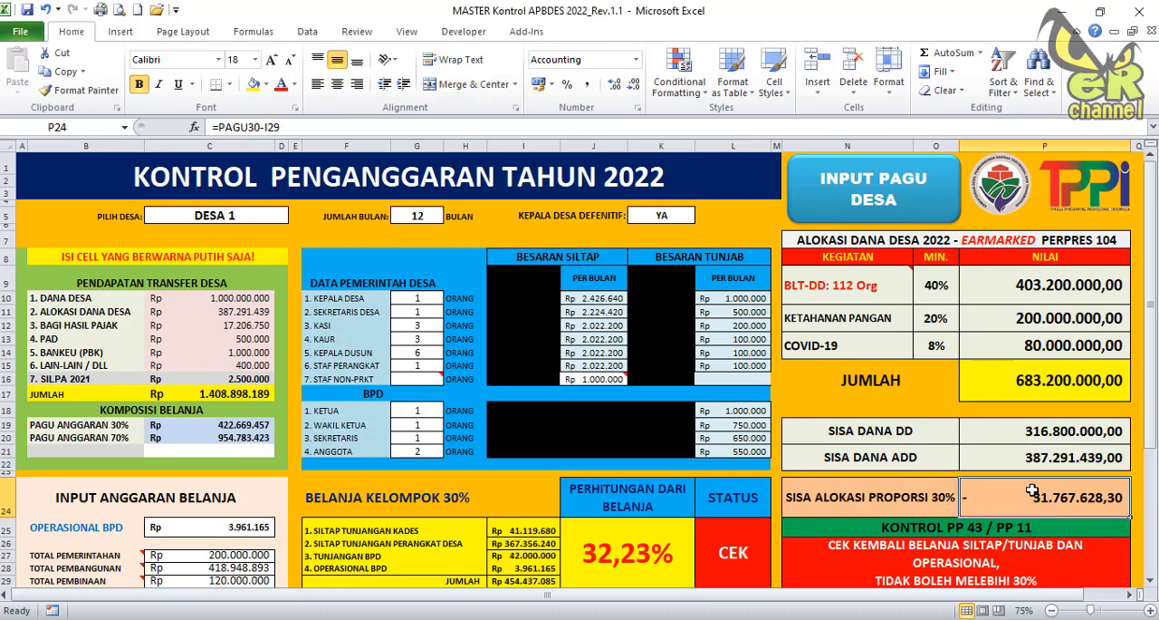
{"action": "scroll", "coordinate": [1019, 487], "scroll_direction": "down", "scroll_amount": 2}
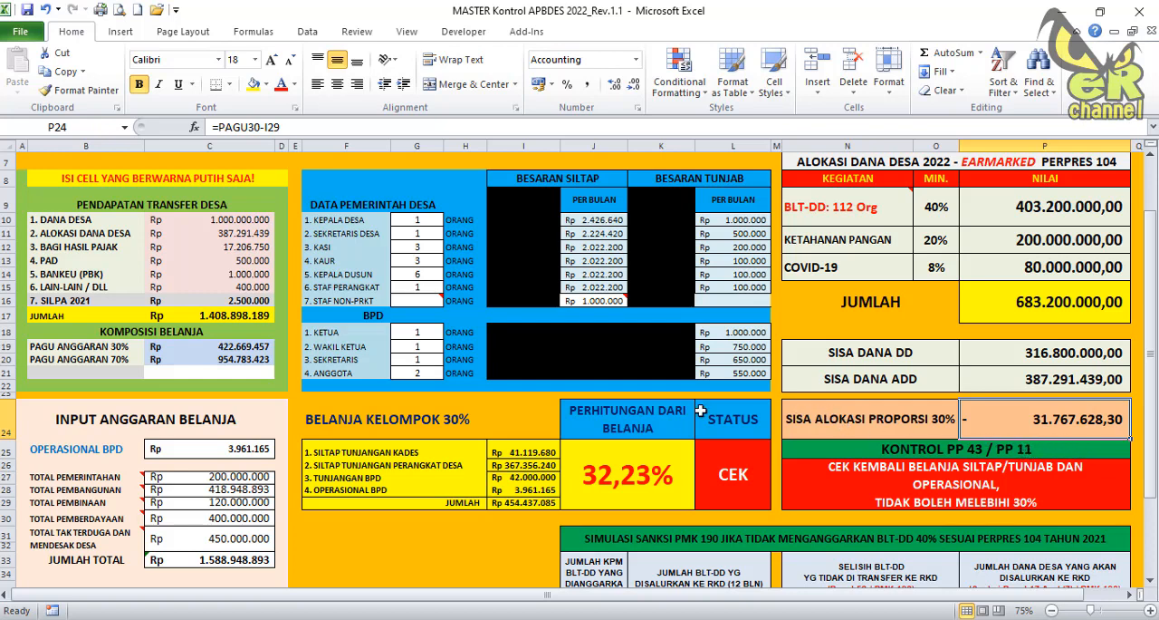
Set the Kepala Dusun headcount to 2 and review the PMK 190 sanction simulation for BLT-DD budgeted below 40%.
{"action": "left_click", "coordinate": [419, 276]}
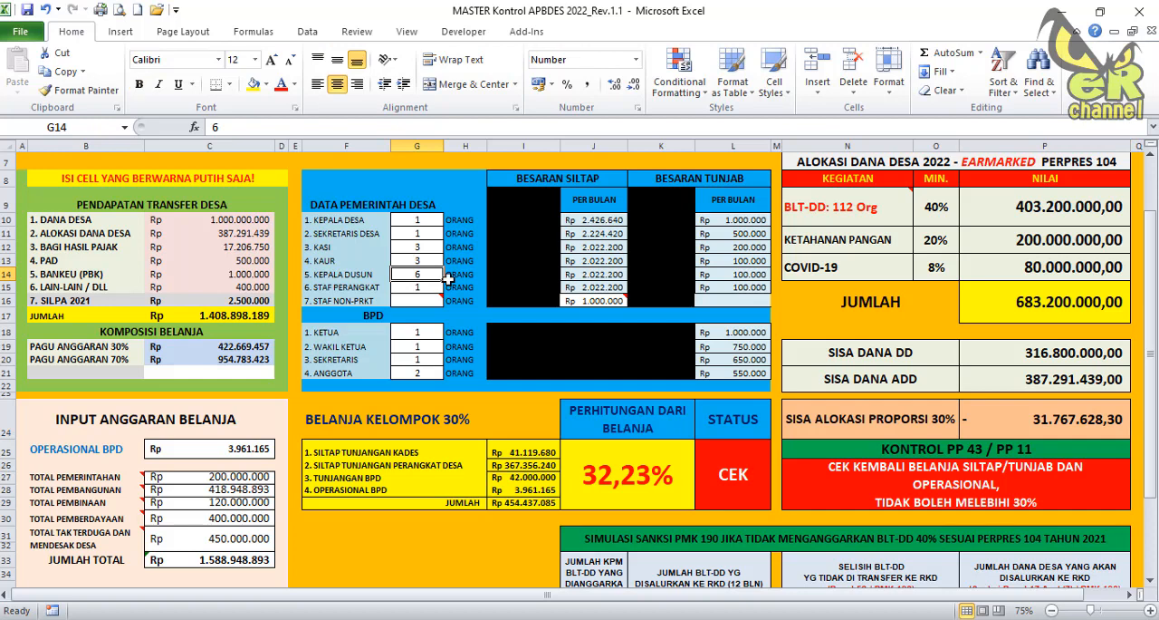
{"action": "type", "text": "2"}
{"action": "key", "text": "Return"}
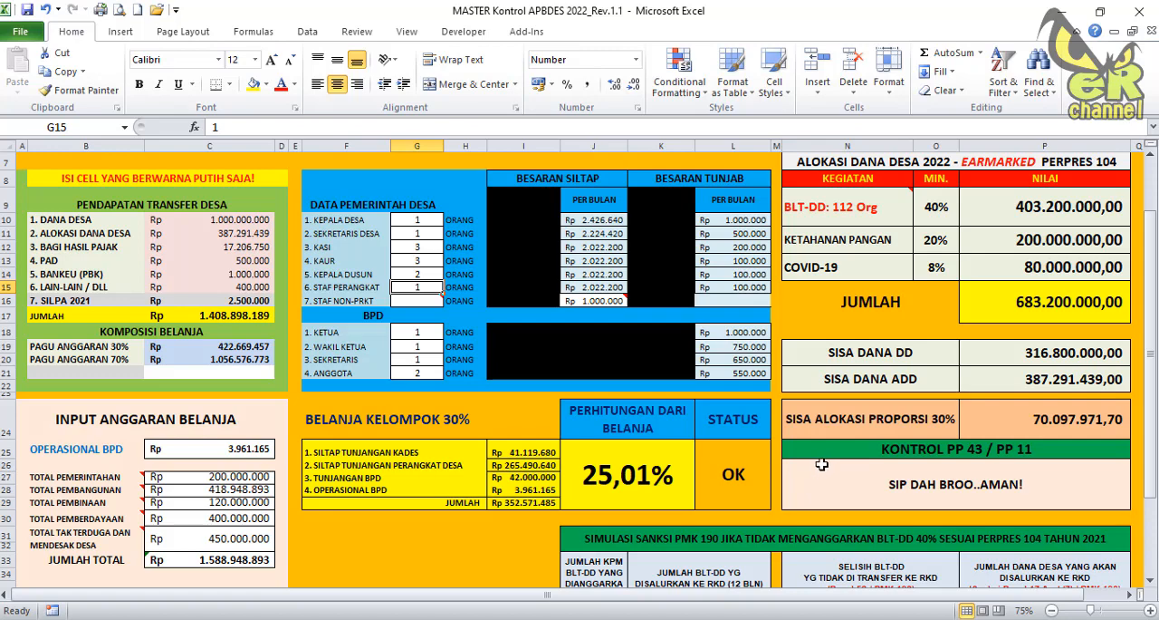
{"action": "scroll", "coordinate": [879, 437], "scroll_direction": "down", "scroll_amount": 2}
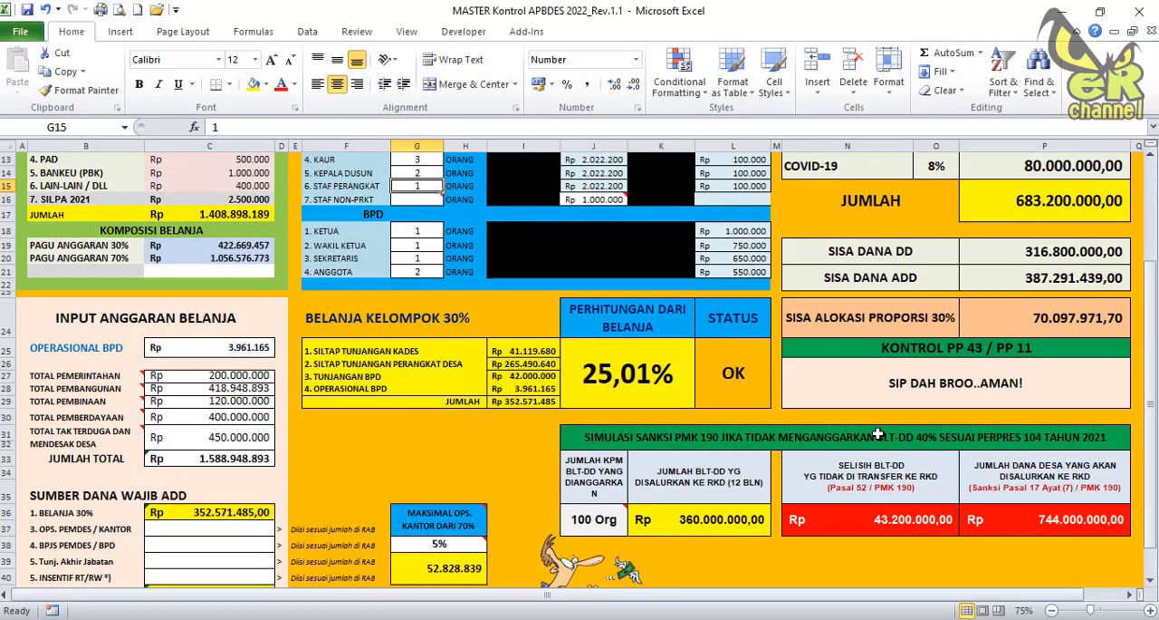
{"action": "scroll", "coordinate": [874, 435], "scroll_direction": "down", "scroll_amount": 2}
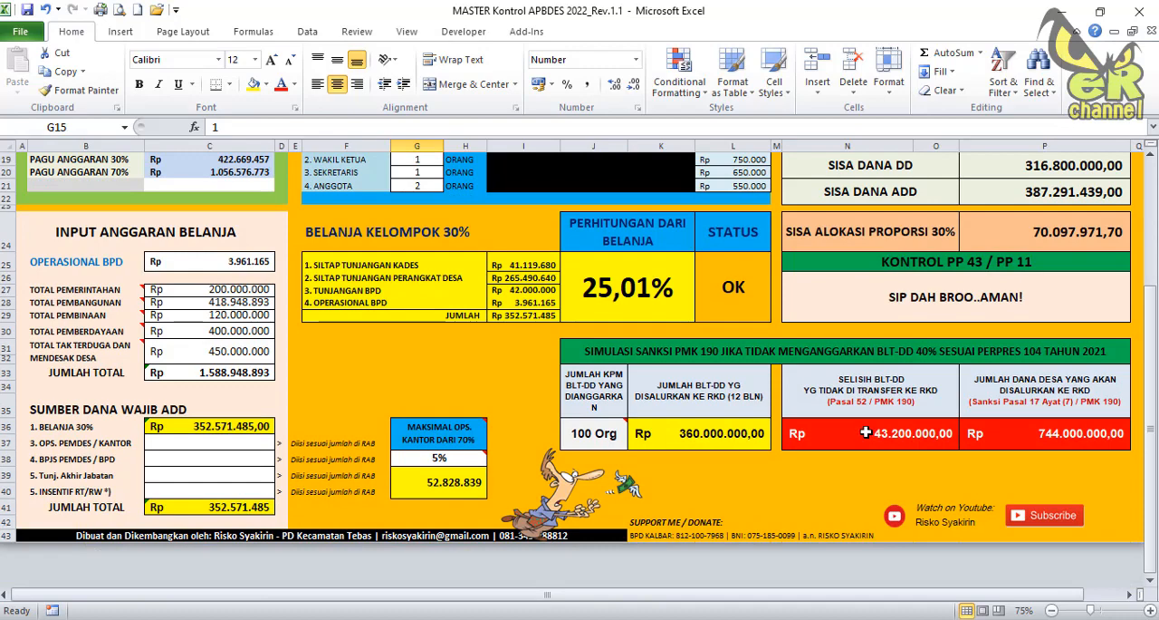
{"action": "scroll", "coordinate": [865, 432], "scroll_direction": "up", "scroll_amount": 1}
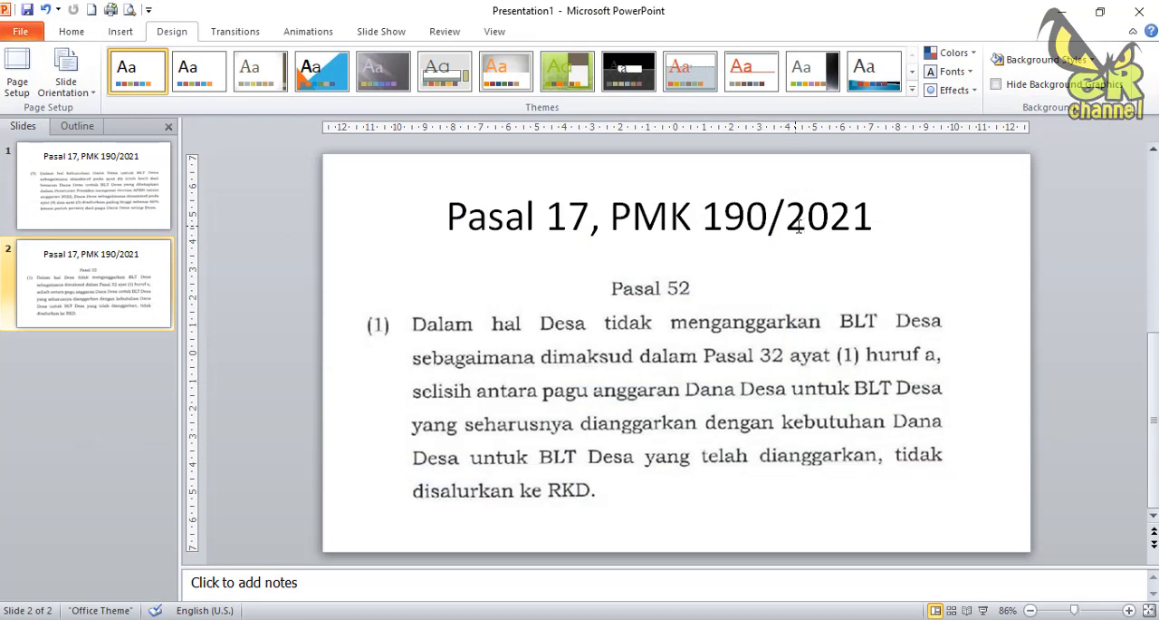
In the PowerPoint presentation, change the second slide's title to "Pasal 52, PMK 190/2021" and view the Pasal 17 and Pasal 52 slides.
{"action": "left_click", "coordinate": [111, 210]}
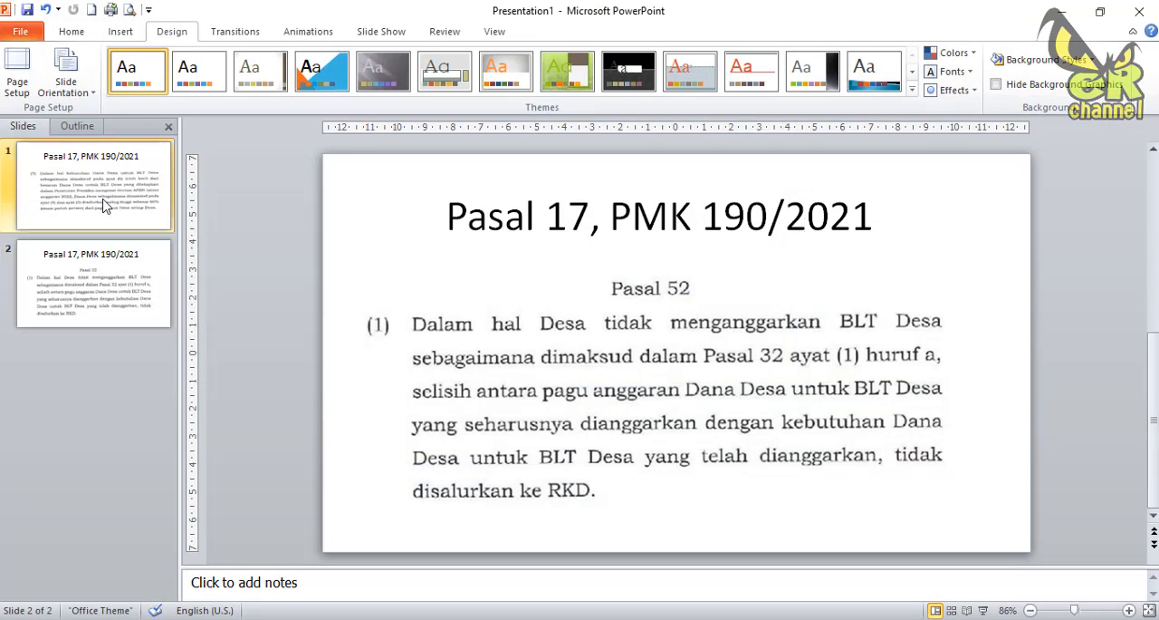
{"action": "left_click", "coordinate": [152, 273]}
{"action": "left_click", "coordinate": [567, 222]}
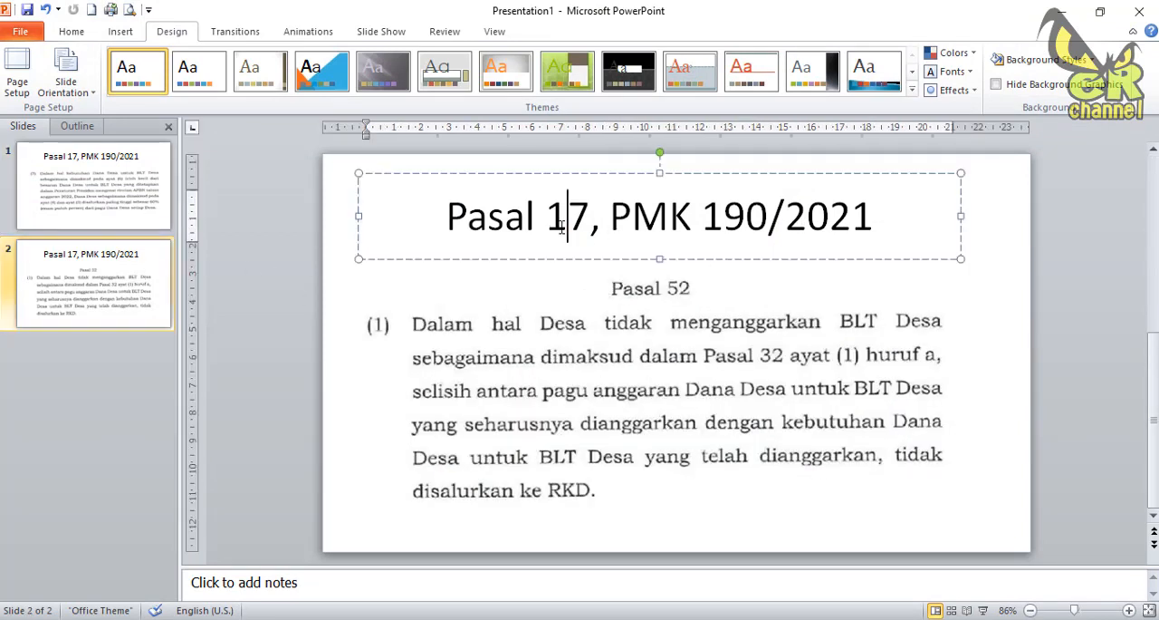
{"action": "left_click_drag", "start_coordinate": [546, 222], "coordinate": [591, 229]}
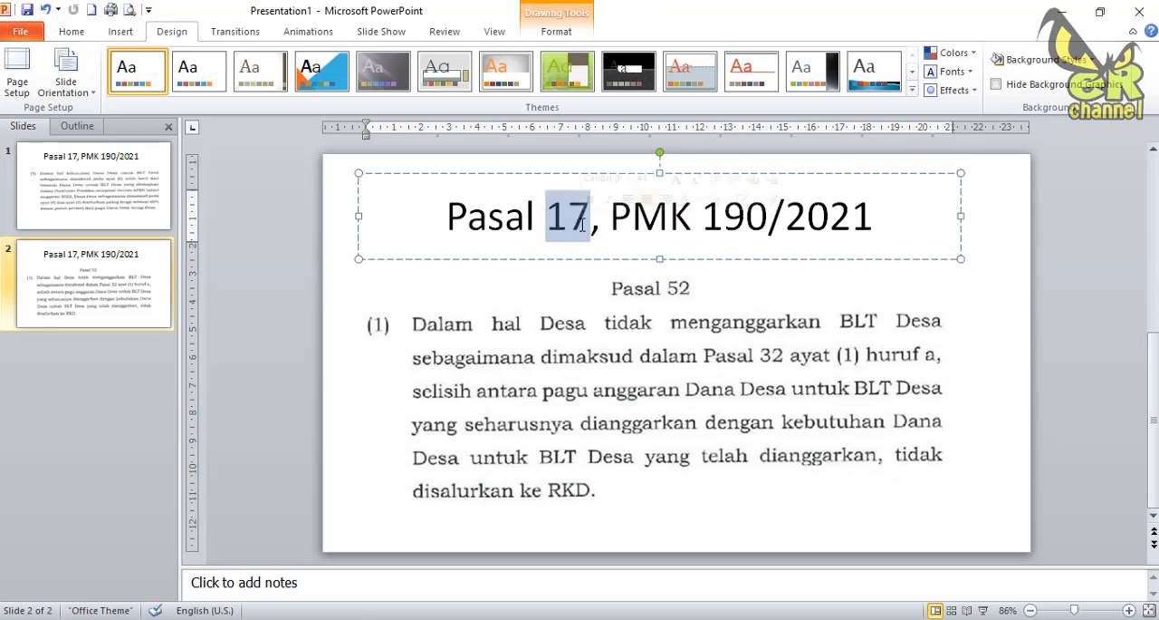
{"action": "type", "text": "52"}
{"action": "left_click", "coordinate": [128, 218]}
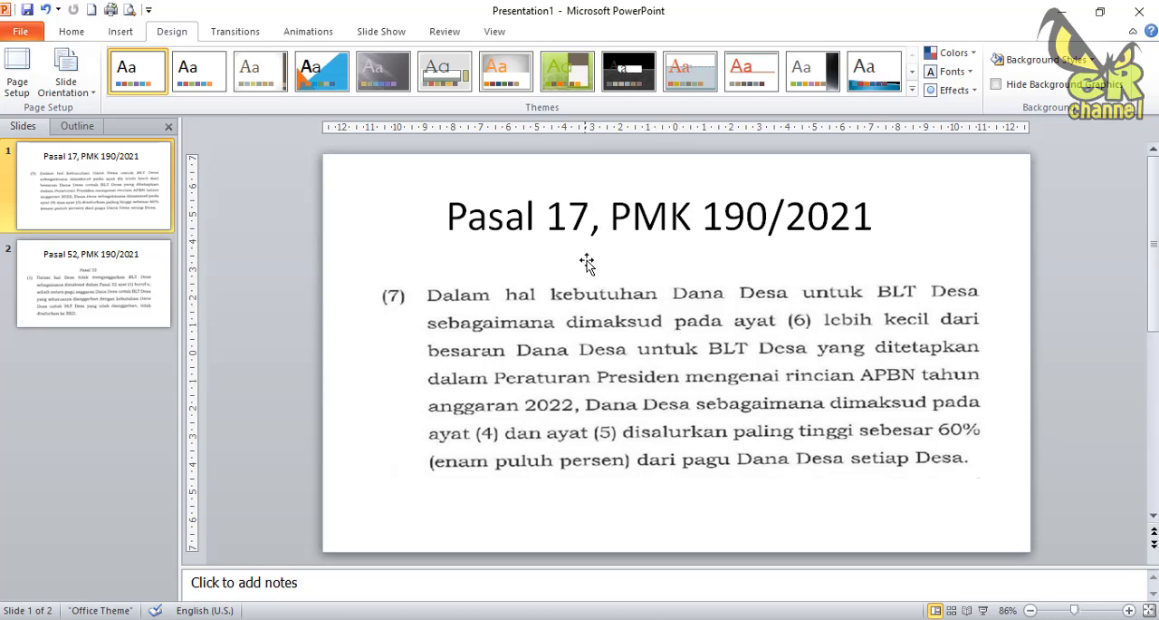
{"action": "left_click", "coordinate": [99, 297]}
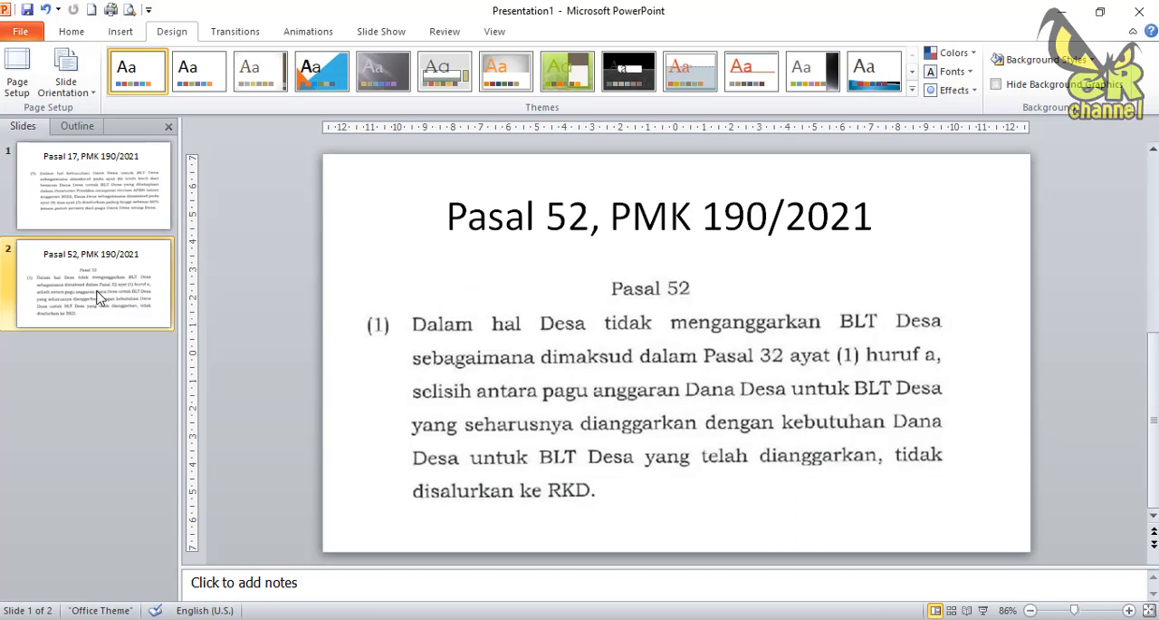
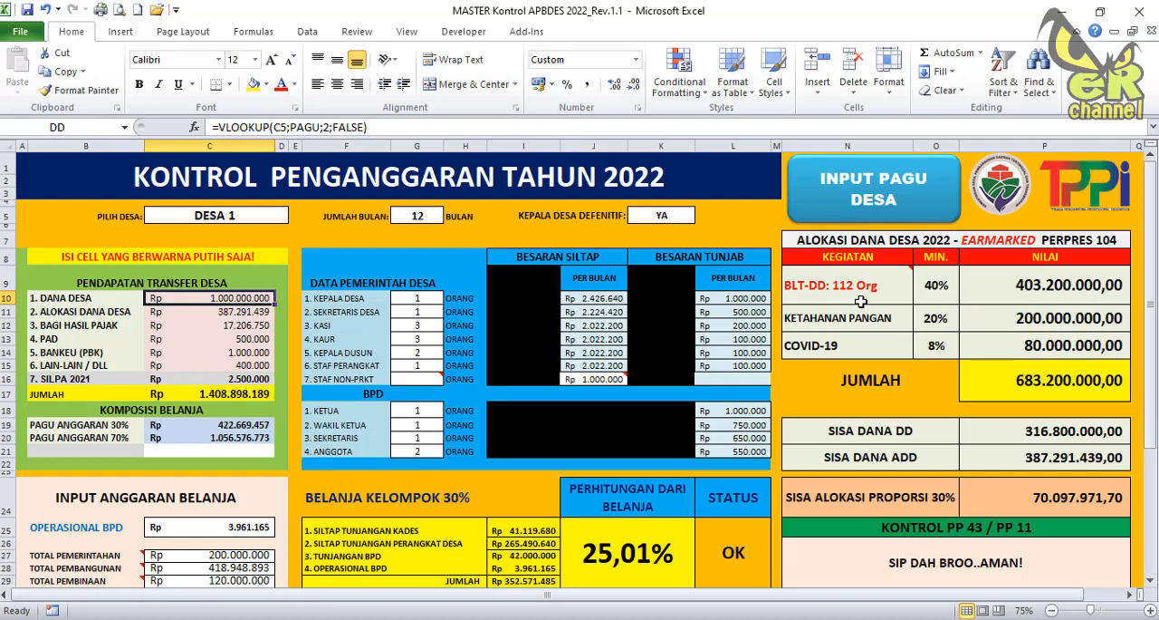
Set the budgeted BLT-DD recipient count in the PMK 190 sanction simulation to 112 and compare it with the earmarked BLT-DD row.
{"action": "mouse_move", "coordinate": [865, 299]}
{"action": "scroll", "coordinate": [854, 328], "scroll_direction": "down", "scroll_amount": 5}
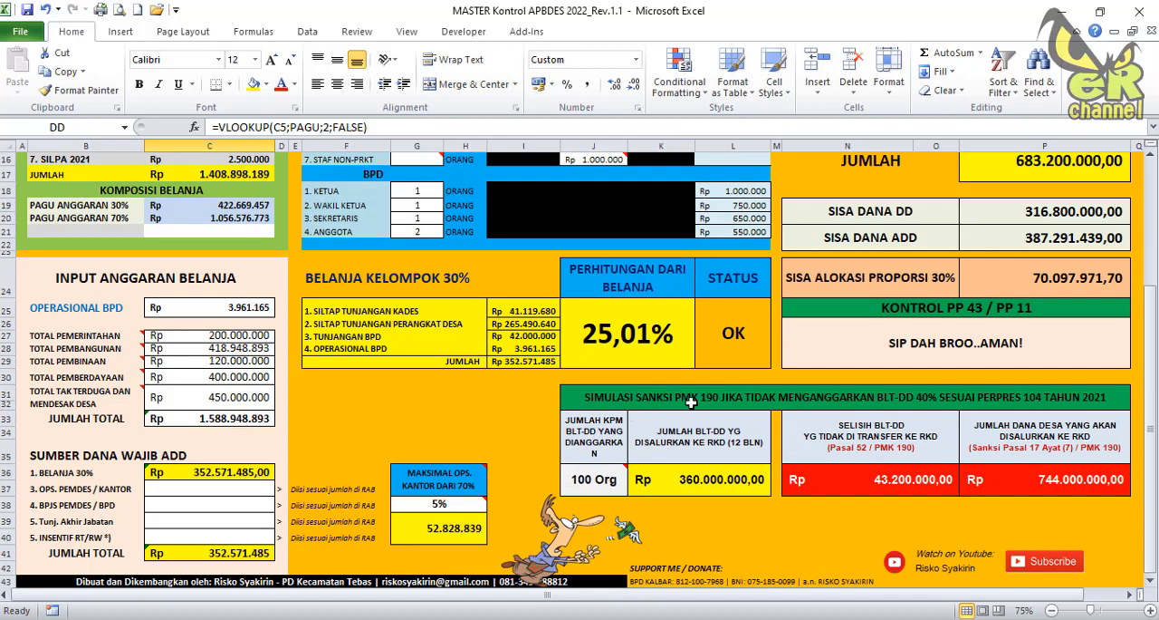
{"action": "mouse_move", "coordinate": [624, 465]}
{"action": "left_click", "coordinate": [580, 482]}
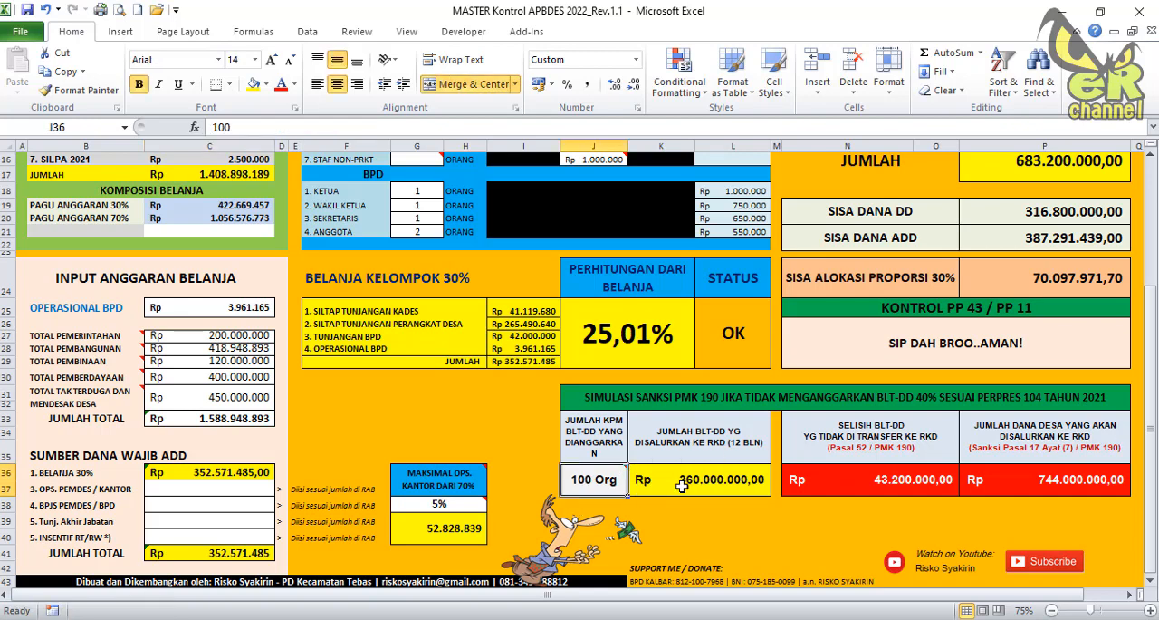
{"action": "type", "text": "11"}
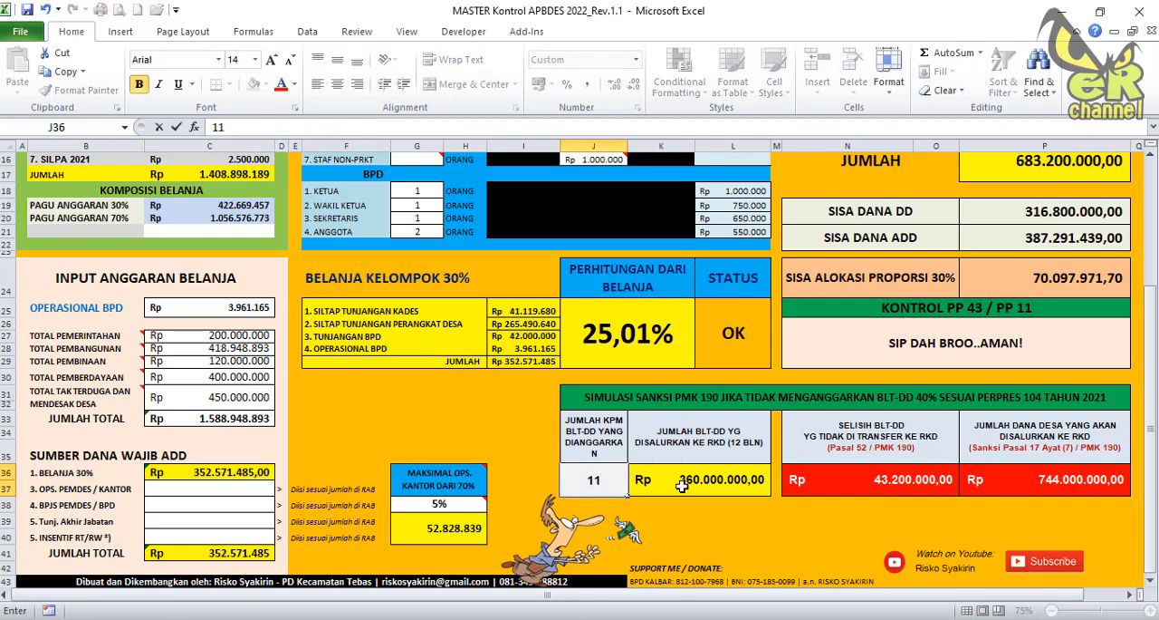
{"action": "type", "text": "2"}
{"action": "left_click", "coordinate": [681, 487]}
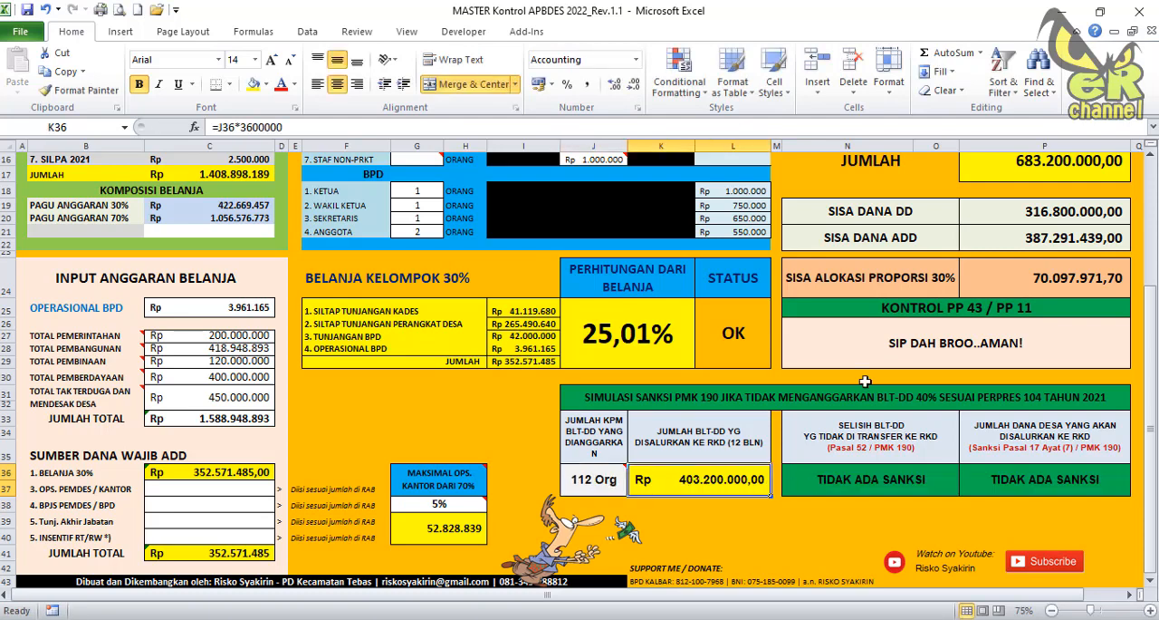
{"action": "scroll", "coordinate": [897, 313], "scroll_direction": "up", "scroll_amount": 4}
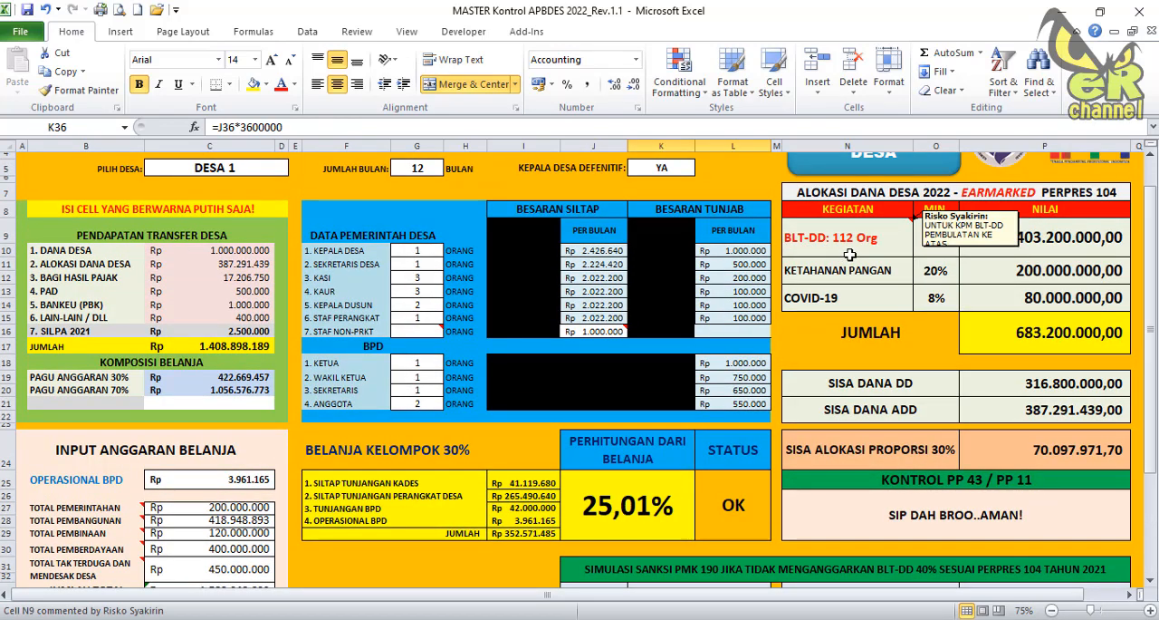
{"action": "scroll", "coordinate": [852, 258], "scroll_direction": "down", "scroll_amount": 3}
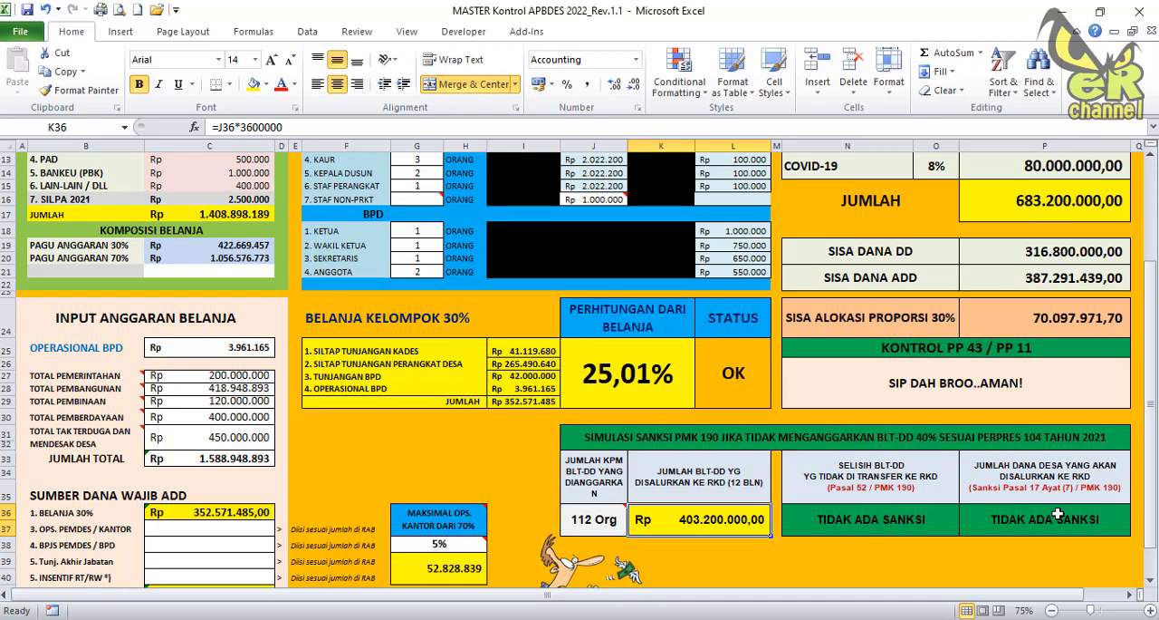
Set the budgeted BLT-DD recipient count to 100 and inspect the Pasal 52 difference and Pasal 17 disbursement formulas.
{"action": "left_click", "coordinate": [594, 520]}
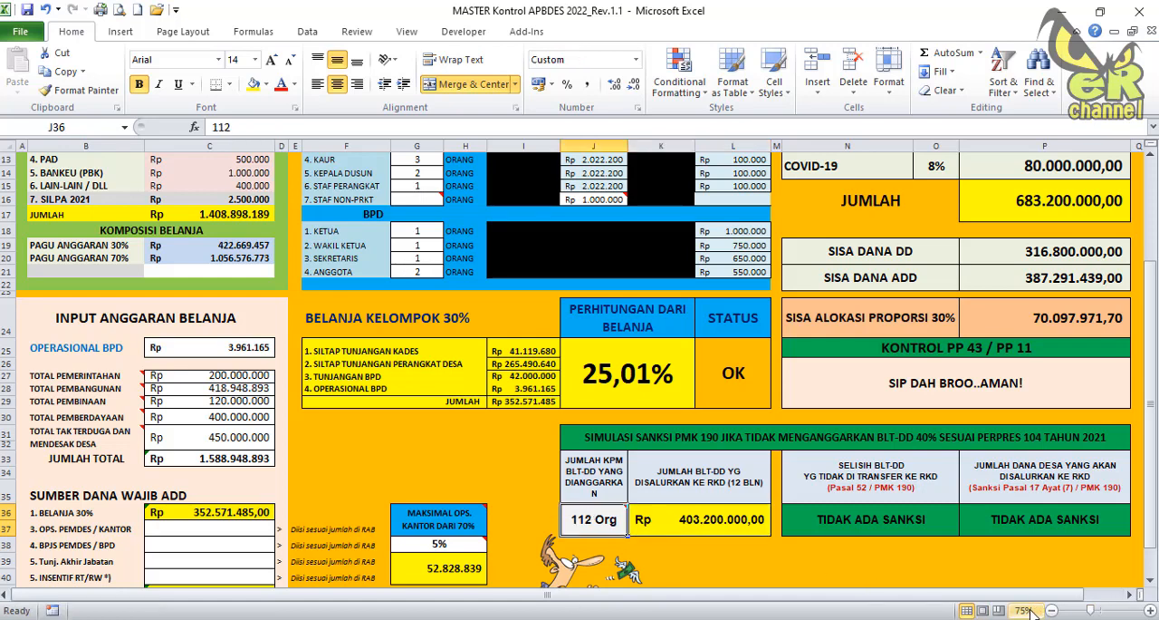
{"action": "type", "text": "100"}
{"action": "key", "text": "Return"}
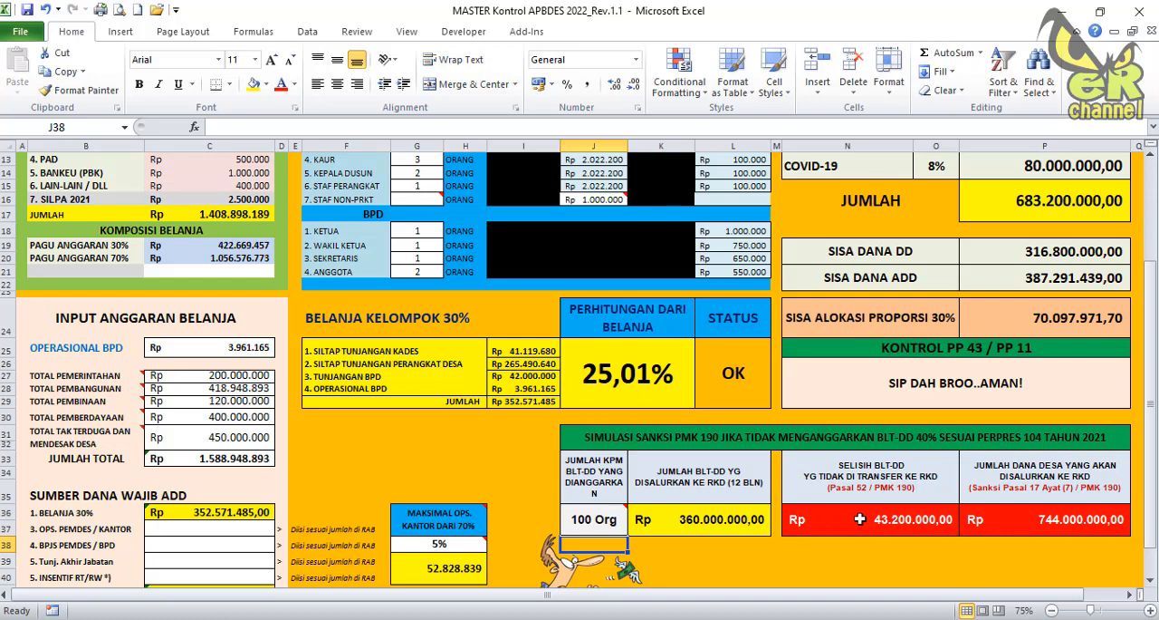
{"action": "left_click", "coordinate": [860, 519]}
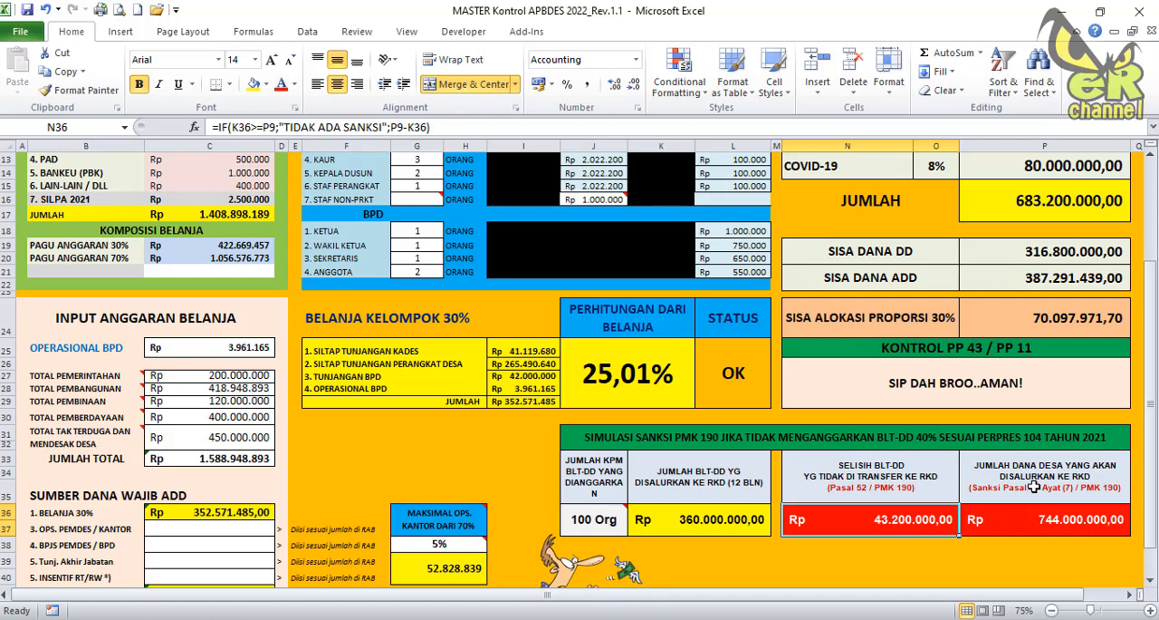
{"action": "left_click", "coordinate": [1031, 530]}
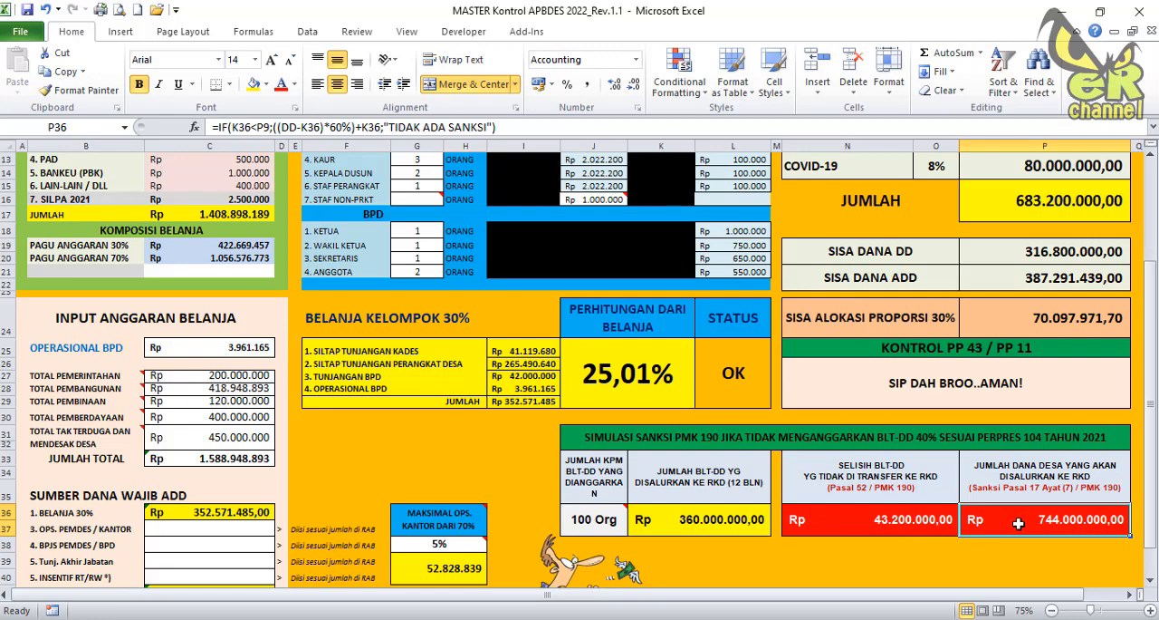
Switch to the PowerPoint presentation, view the Pasal 52 and Pasal 17 slides, and return to the Excel workbook.
{"action": "key", "text": "alt+Tab"}
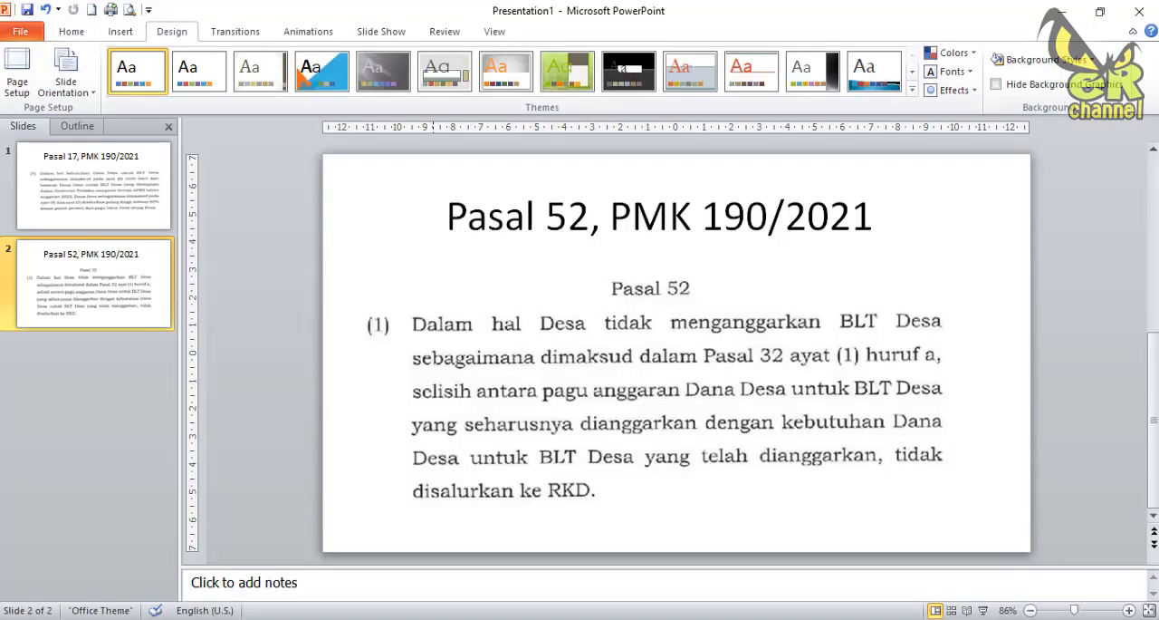
{"action": "left_click", "coordinate": [127, 184]}
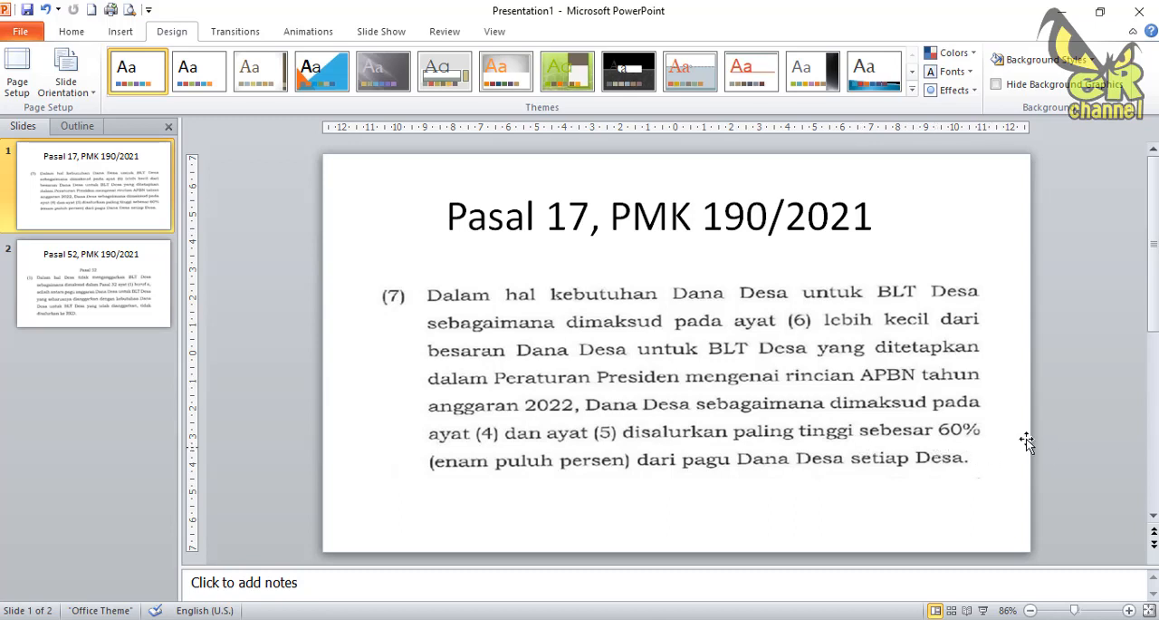
{"action": "left_click", "coordinate": [1061, 11]}
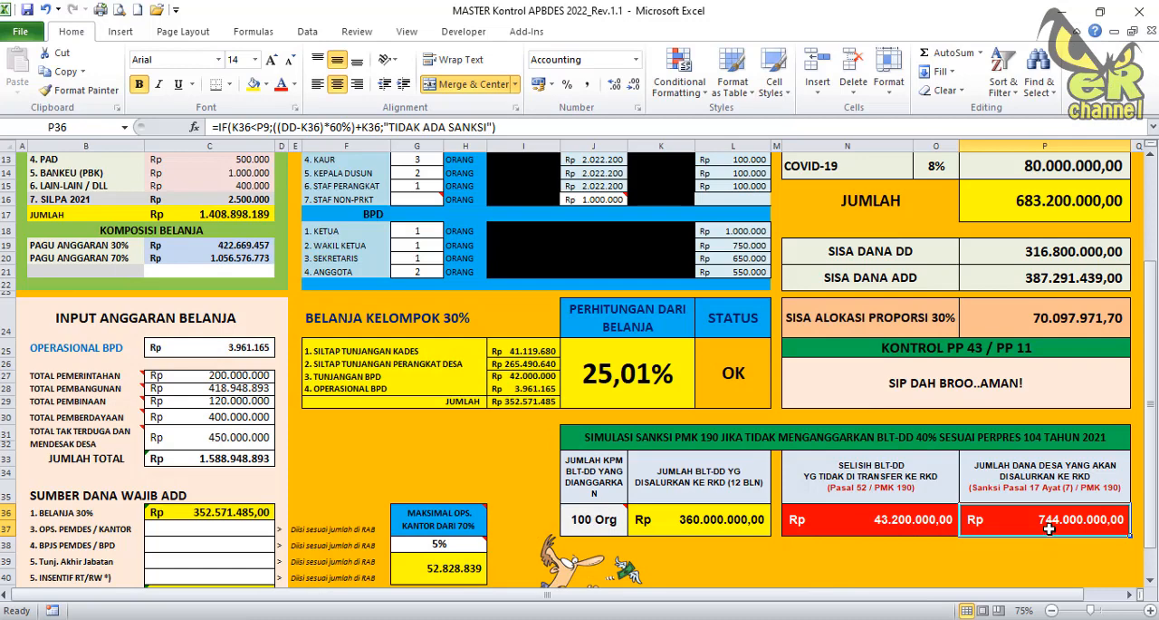
Check the Dana Desa income and the earmarked BLT-DD recipient cell against the Pasal 17 disbursement amount in the simulation.
{"action": "scroll", "coordinate": [910, 409], "scroll_direction": "up", "scroll_amount": 3}
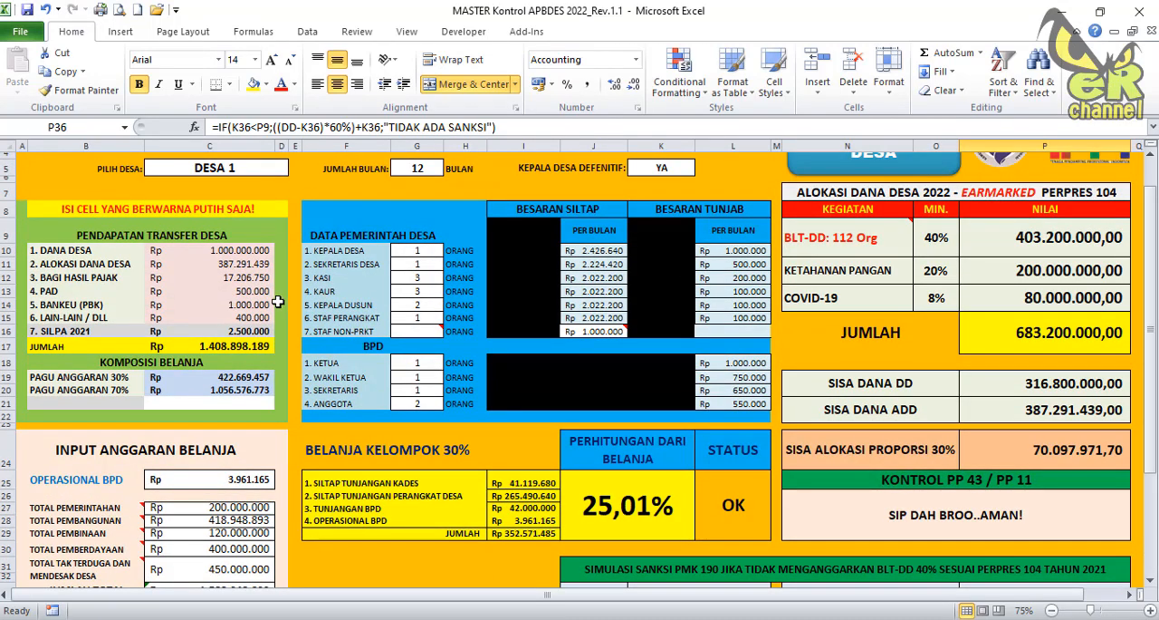
{"action": "left_click", "coordinate": [245, 256]}
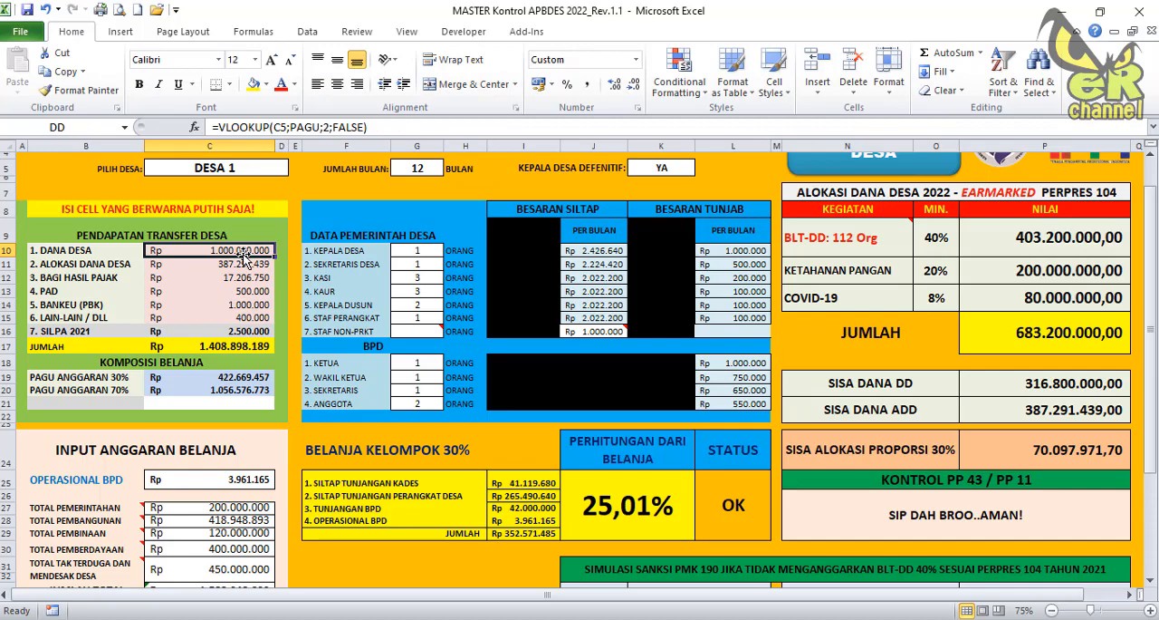
{"action": "left_click", "coordinate": [851, 237]}
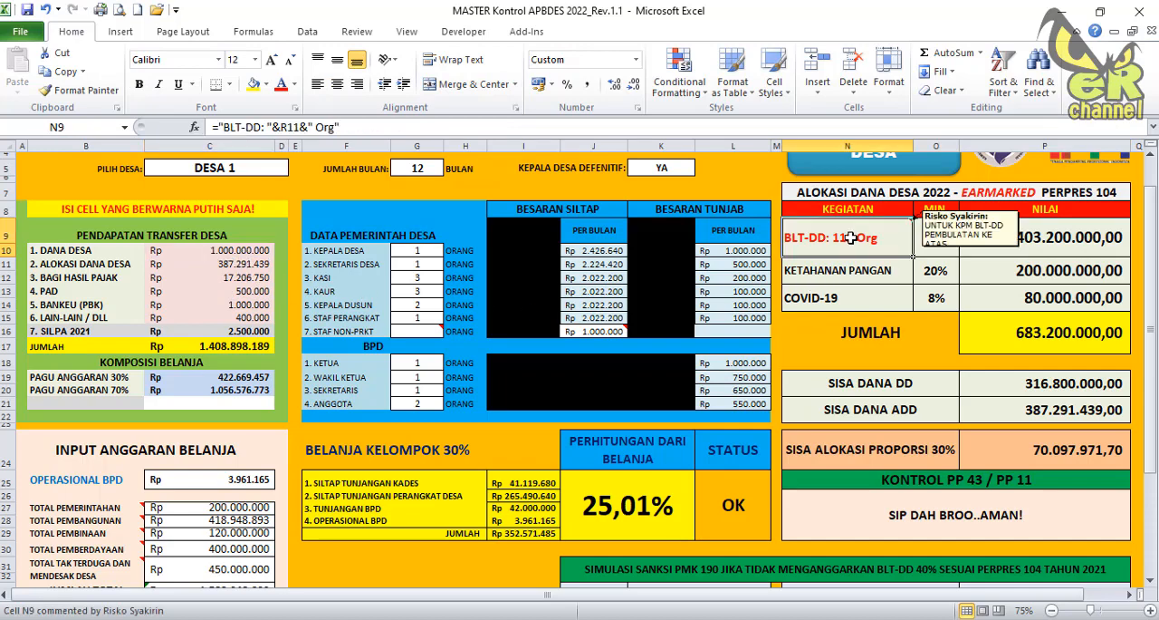
{"action": "scroll", "coordinate": [830, 365], "scroll_direction": "down", "scroll_amount": 5}
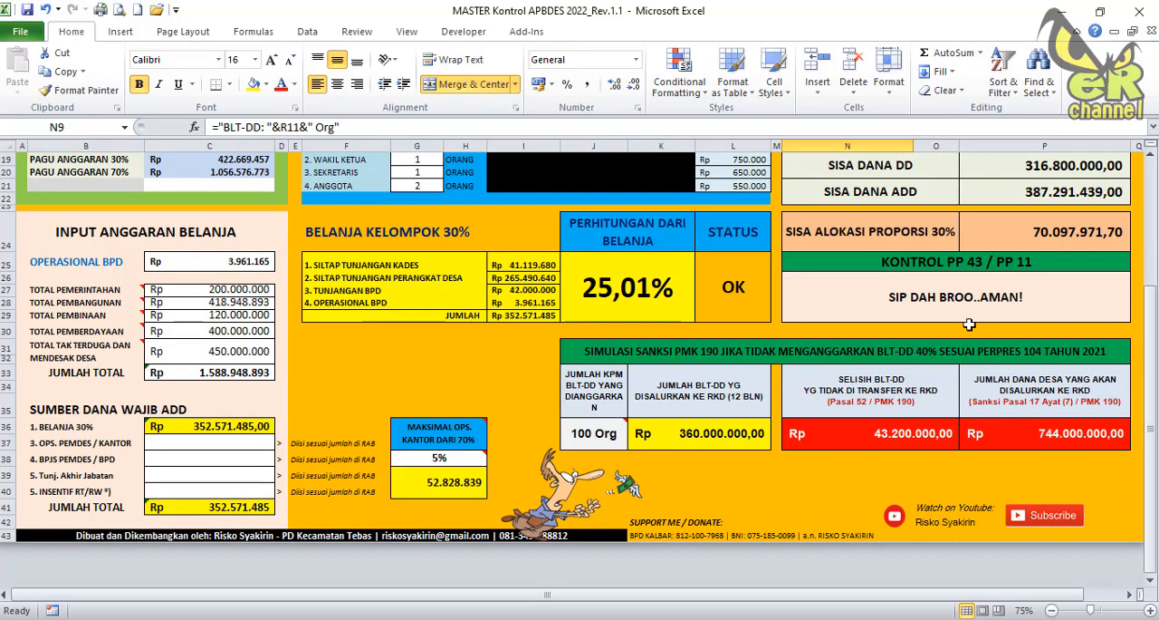
{"action": "left_click", "coordinate": [1066, 432]}
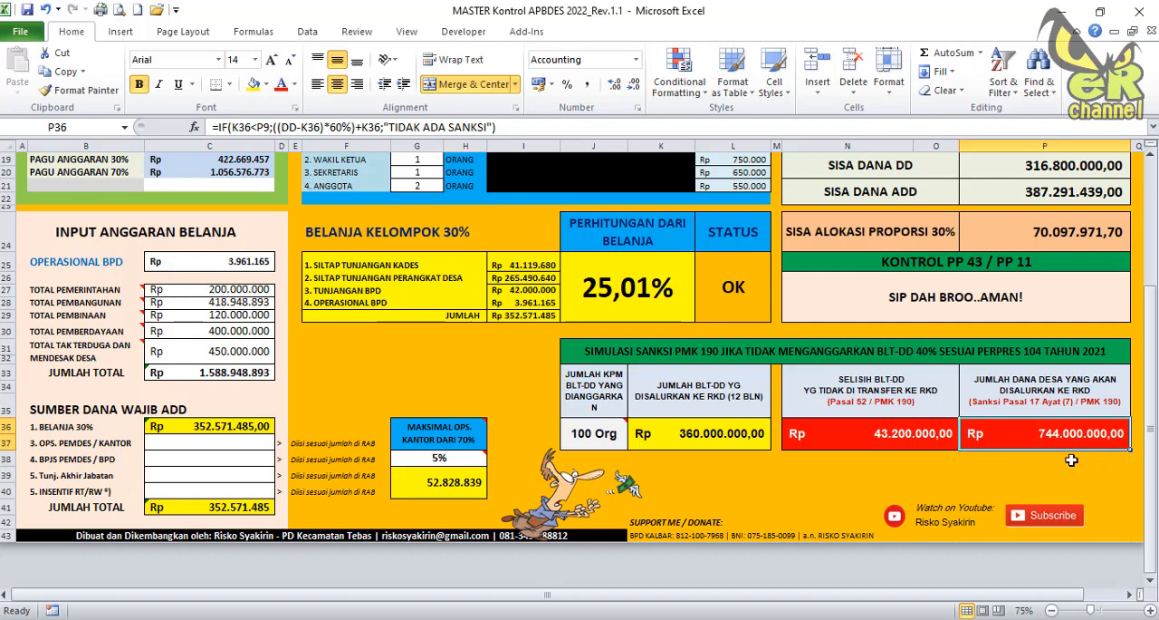
Set the budgeted BLT-DD recipient count to 50 and examine the resulting Dana Desa disbursement against the village's Dana Desa income.
{"action": "left_click", "coordinate": [595, 436]}
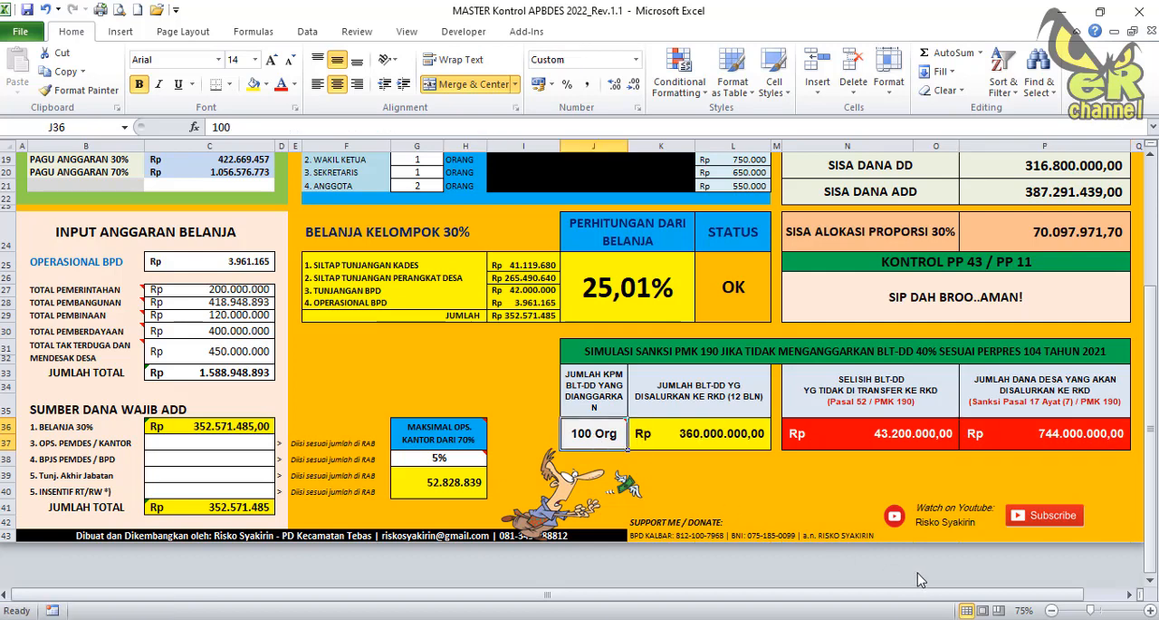
{"action": "type", "text": "50"}
{"action": "key", "text": "Return"}
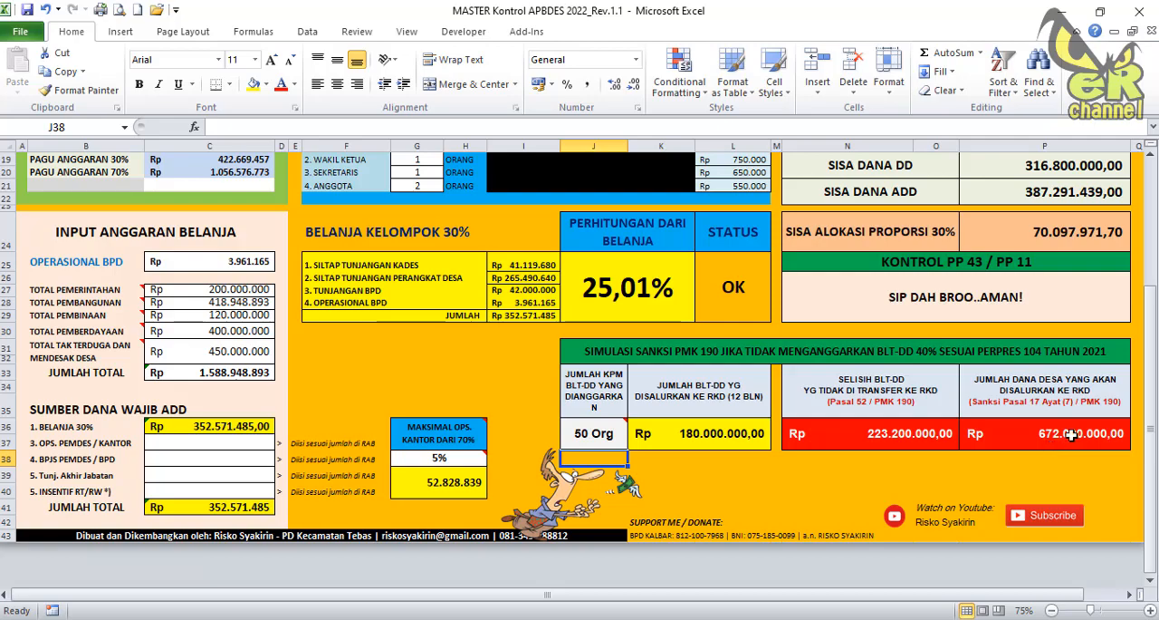
{"action": "scroll", "coordinate": [893, 433], "scroll_direction": "up", "scroll_amount": 6}
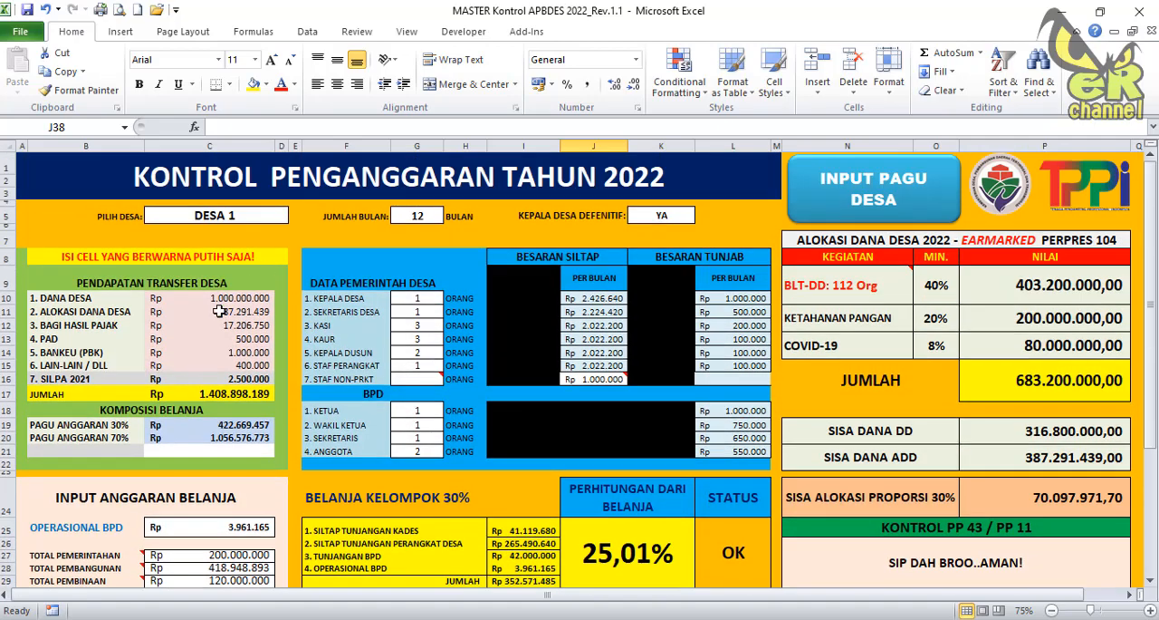
{"action": "scroll", "coordinate": [521, 328], "scroll_direction": "down", "scroll_amount": 7}
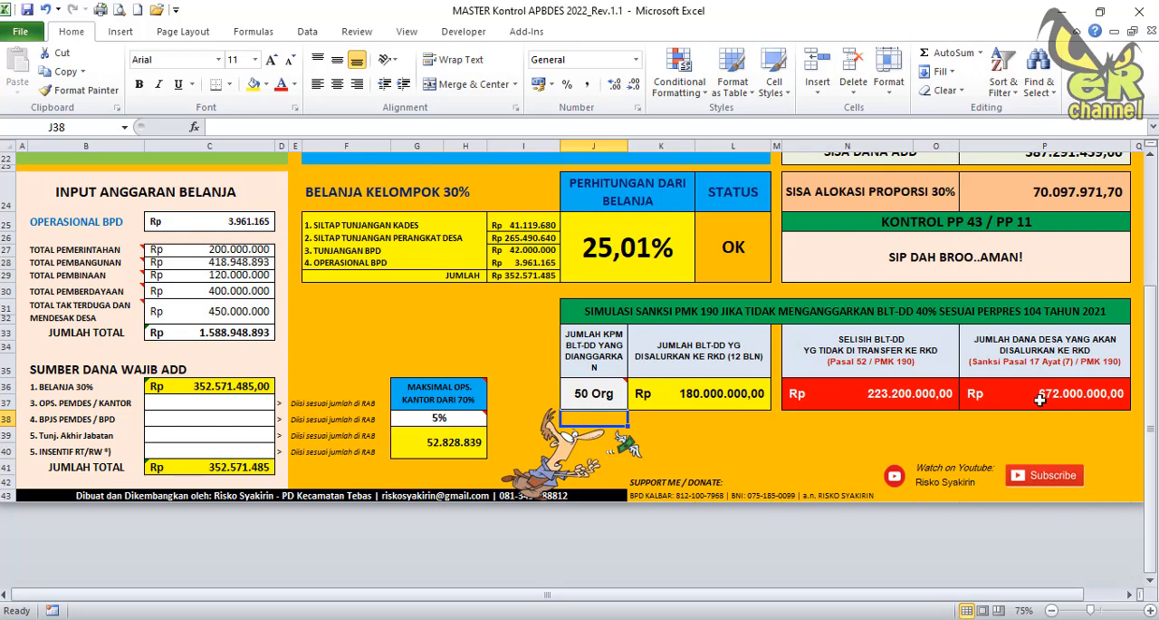
{"action": "left_click", "coordinate": [1053, 397]}
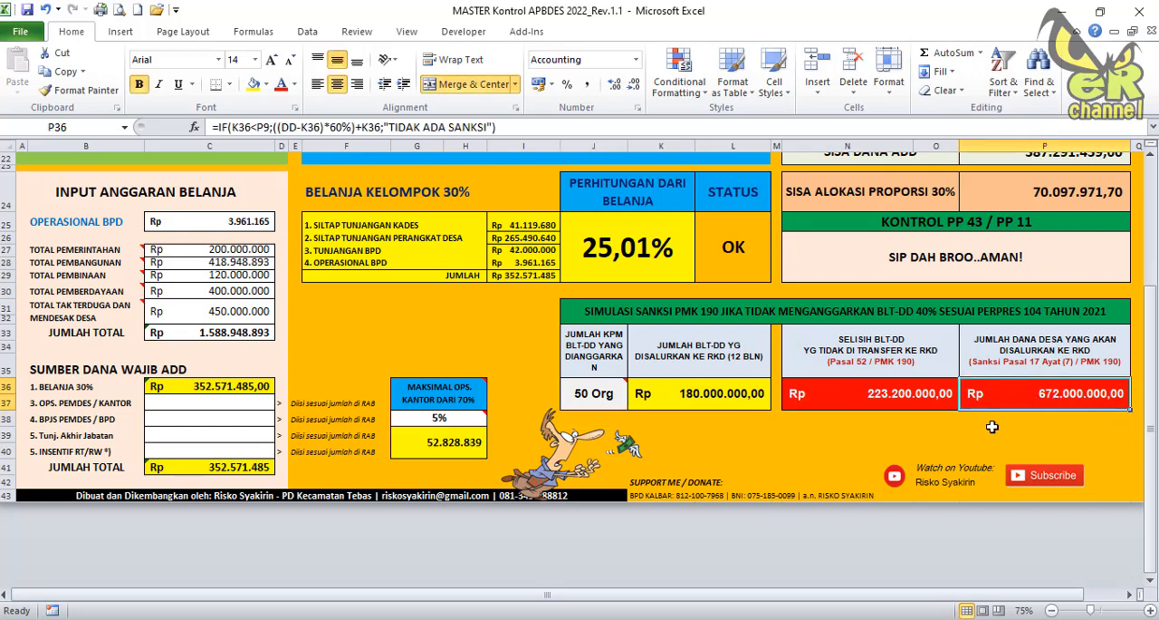
Set the budgeted BLT-DD recipient count in the sanction simulation back to 100.
{"action": "left_click", "coordinate": [580, 385]}
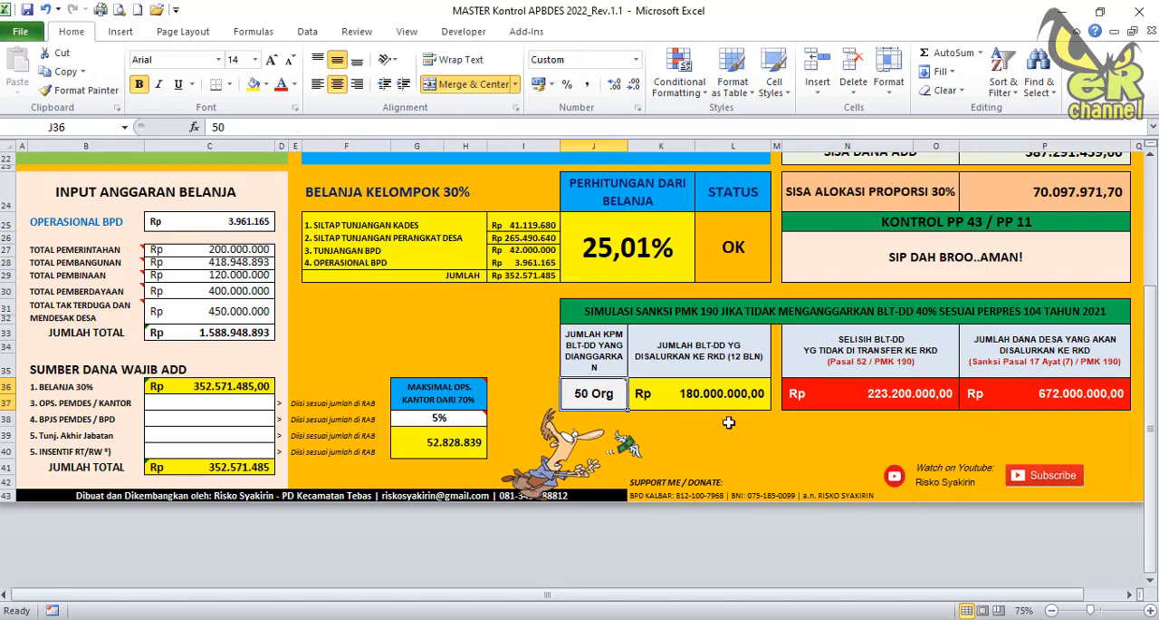
{"action": "type", "text": "100"}
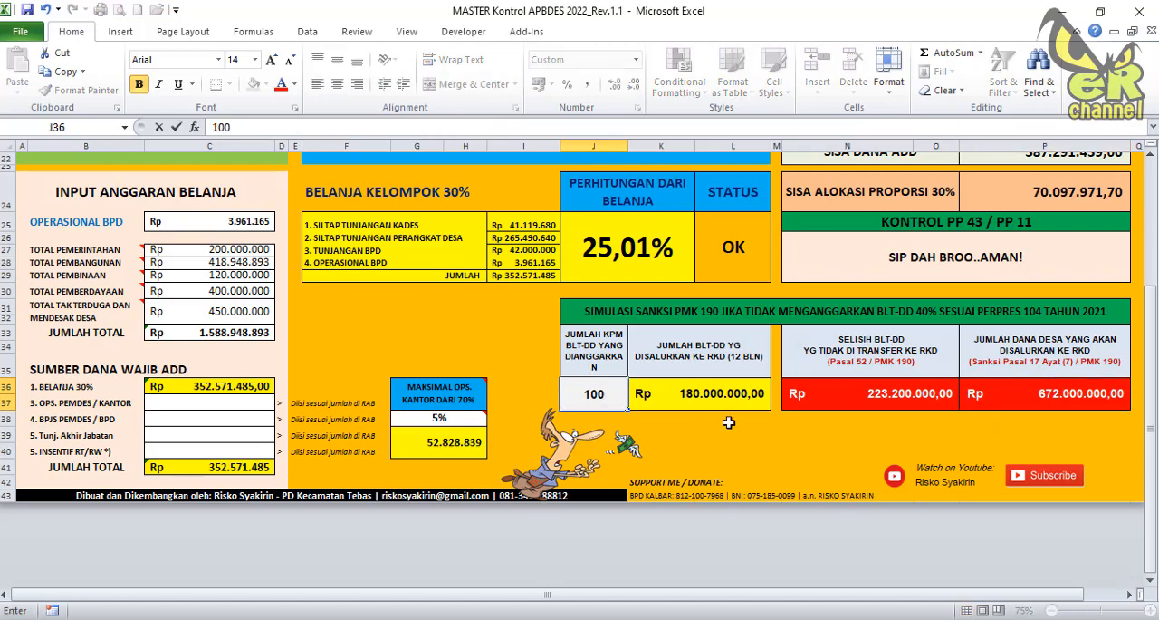
{"action": "key", "text": "Return"}
{"action": "scroll", "coordinate": [743, 417], "scroll_direction": "up", "scroll_amount": 2}
{"action": "scroll", "coordinate": [775, 412], "scroll_direction": "down", "scroll_amount": 3}
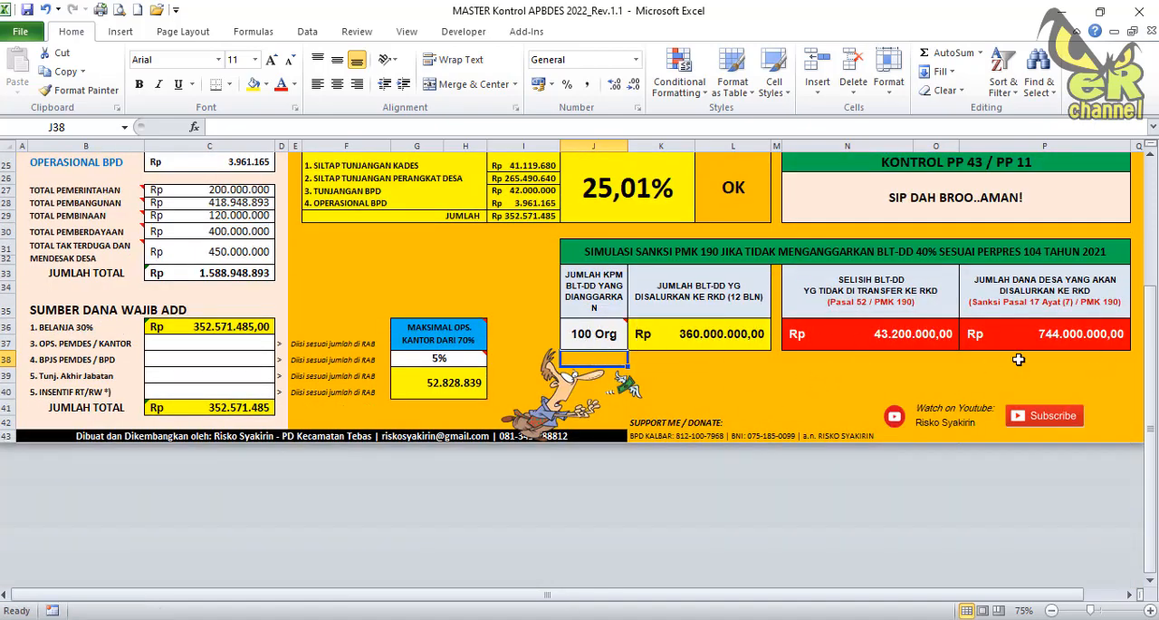
Compare the simulated BLT-DD disbursement with the earmarked BLT-DD amount, and inspect the Pasal 52 difference and Pasal 17 disbursement cells.
{"action": "scroll", "coordinate": [1018, 360], "scroll_direction": "up", "scroll_amount": 7}
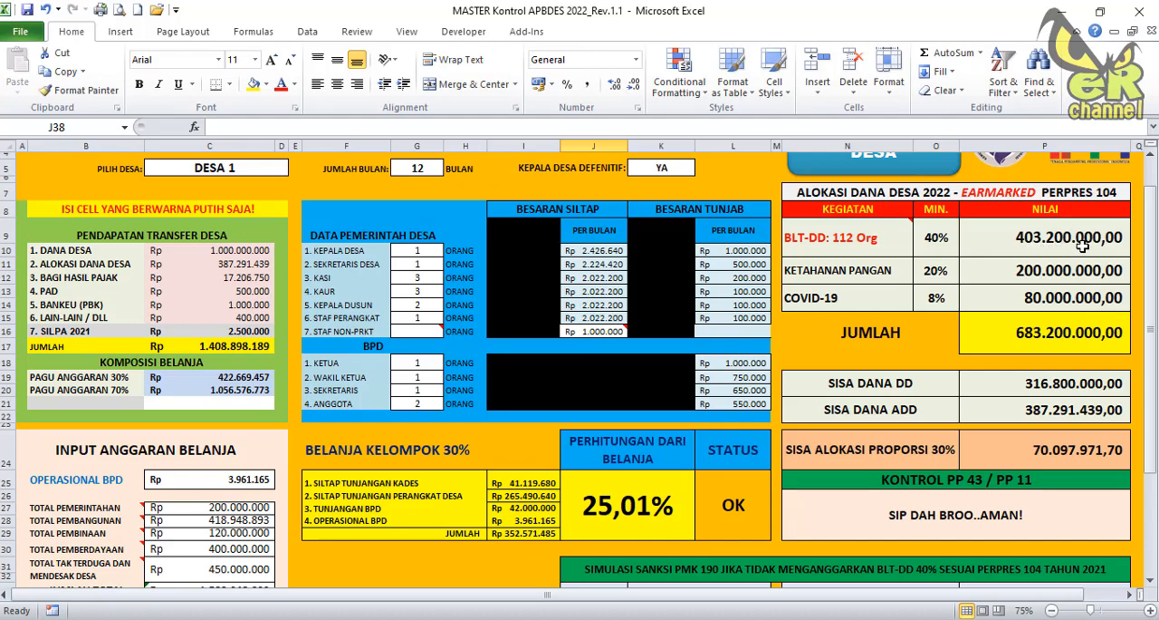
{"action": "scroll", "coordinate": [1082, 245], "scroll_direction": "down", "scroll_amount": 4}
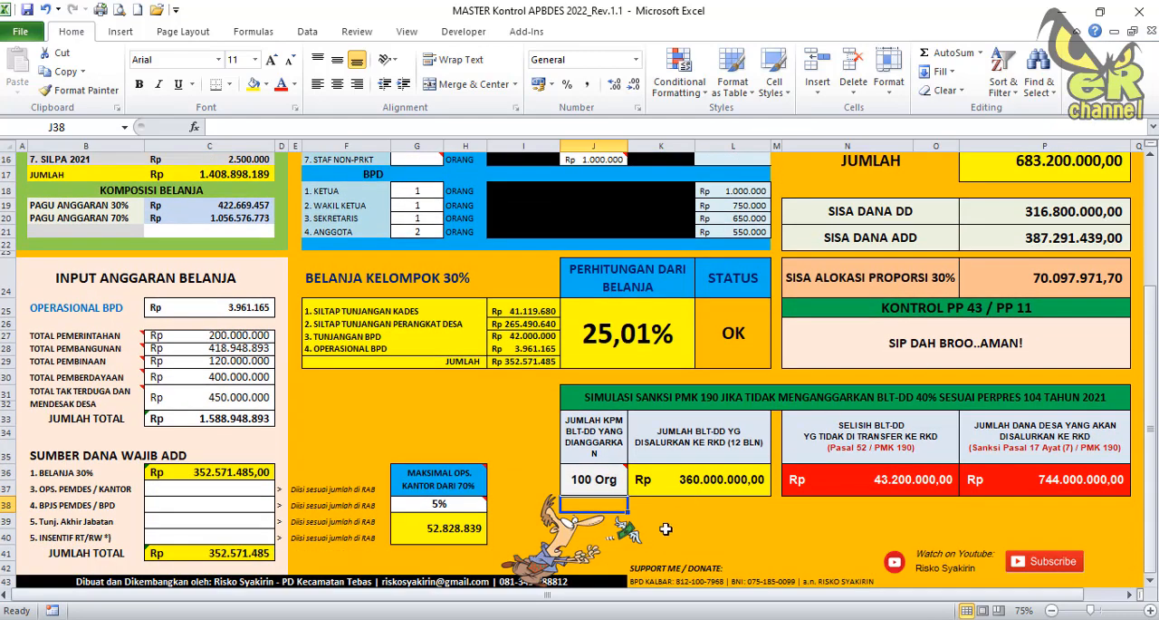
{"action": "left_click", "coordinate": [711, 484]}
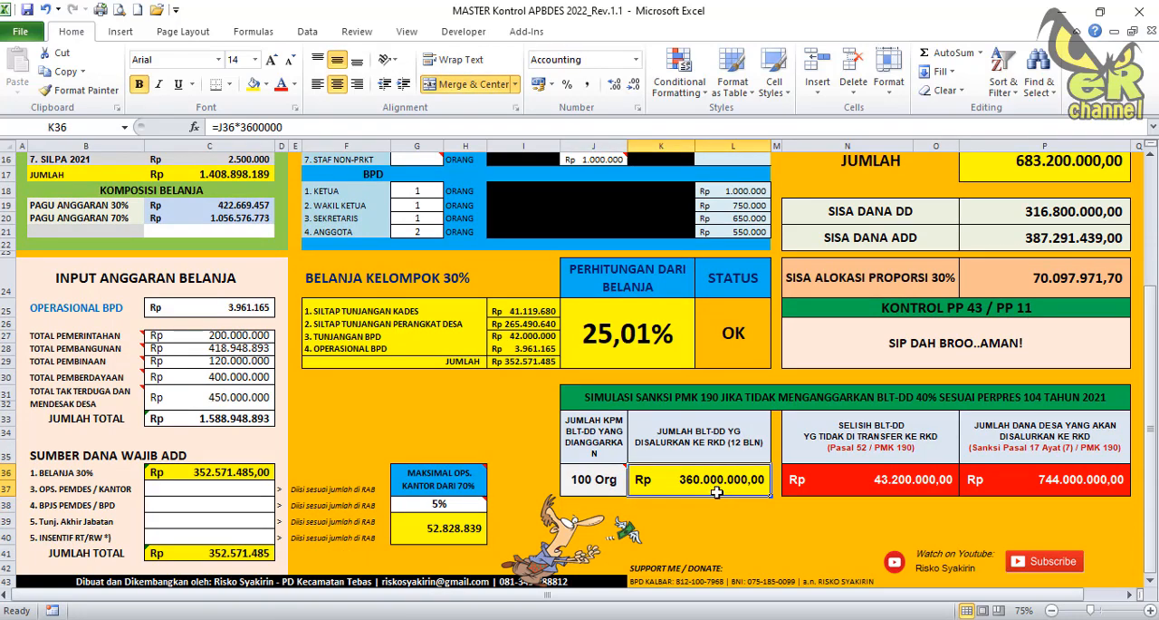
{"action": "scroll", "coordinate": [716, 491], "scroll_direction": "up", "scroll_amount": 4}
{"action": "left_click", "coordinate": [1058, 237]}
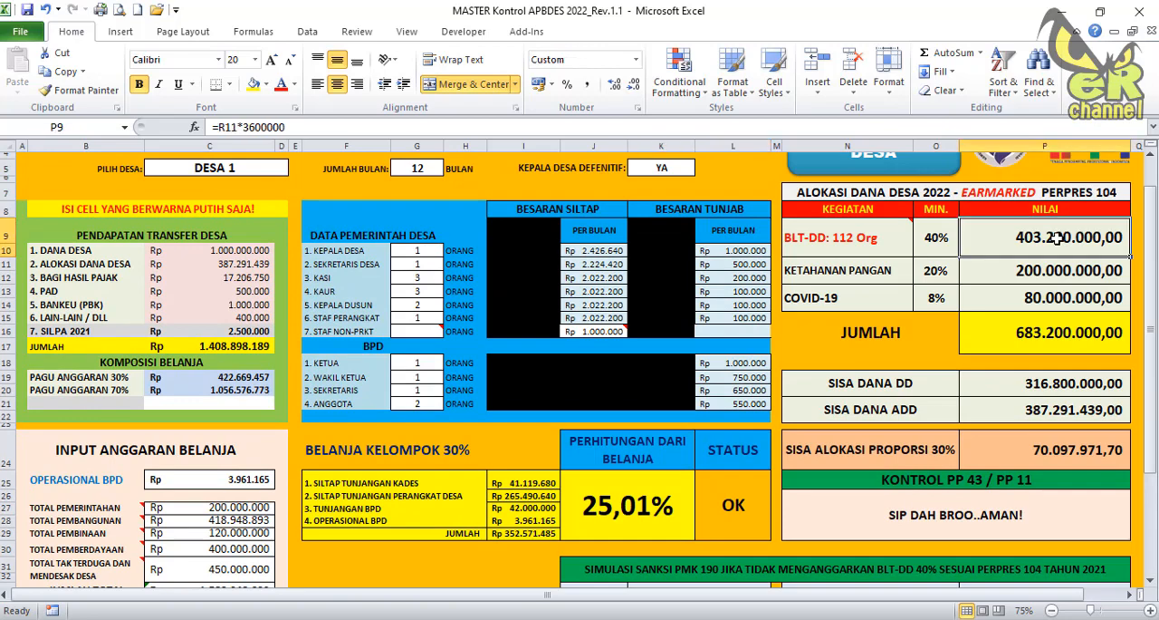
{"action": "scroll", "coordinate": [1046, 253], "scroll_direction": "down", "scroll_amount": 3}
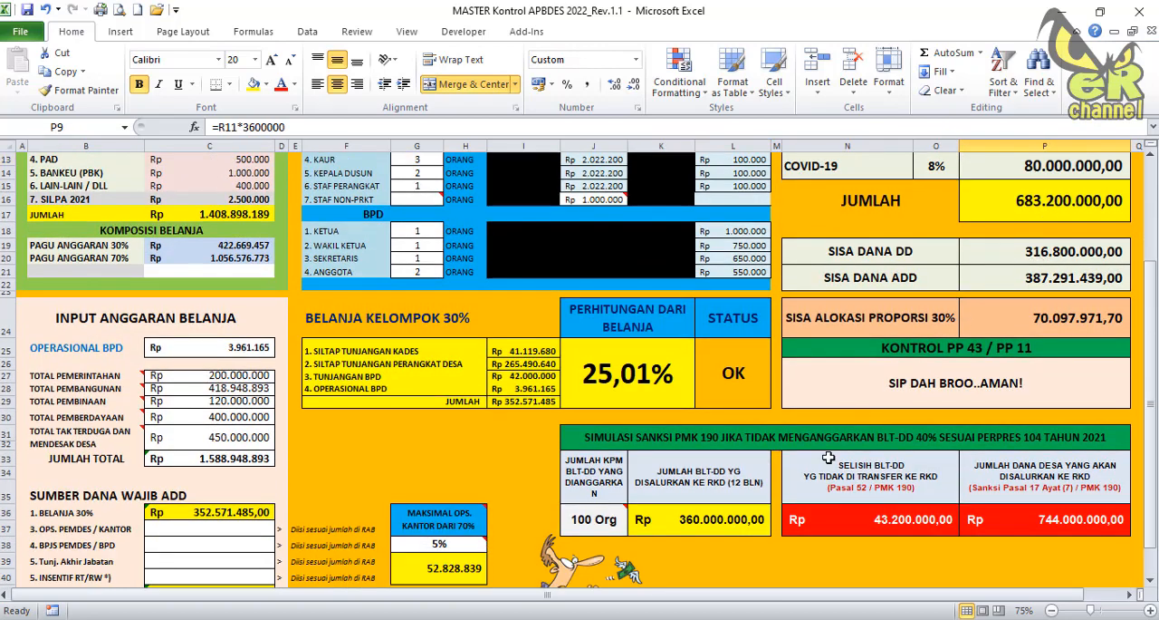
{"action": "left_click", "coordinate": [711, 519]}
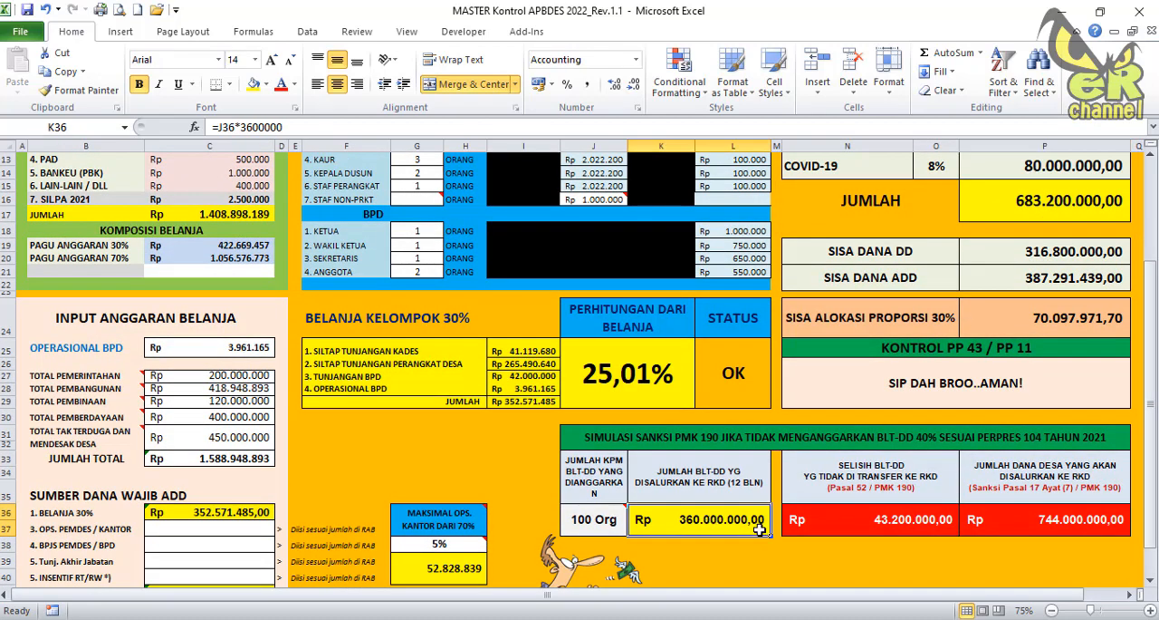
{"action": "left_click", "coordinate": [890, 523]}
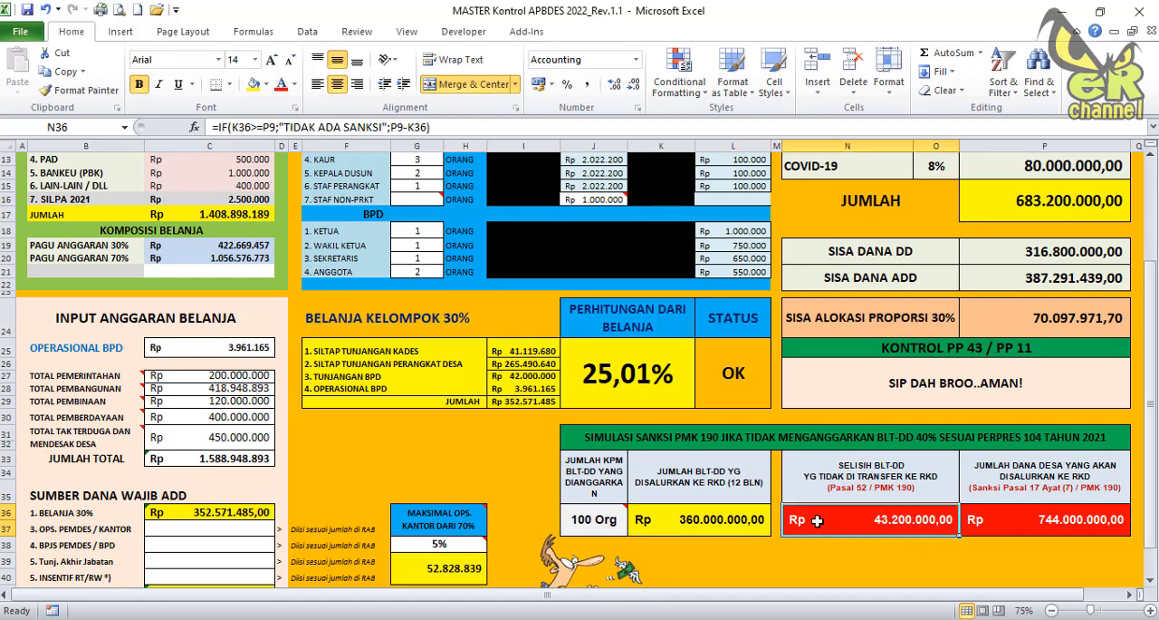
{"action": "scroll", "coordinate": [825, 508], "scroll_direction": "up", "scroll_amount": 4}
{"action": "scroll", "coordinate": [810, 483], "scroll_direction": "down", "scroll_amount": 2}
{"action": "scroll", "coordinate": [809, 483], "scroll_direction": "down", "scroll_amount": 3}
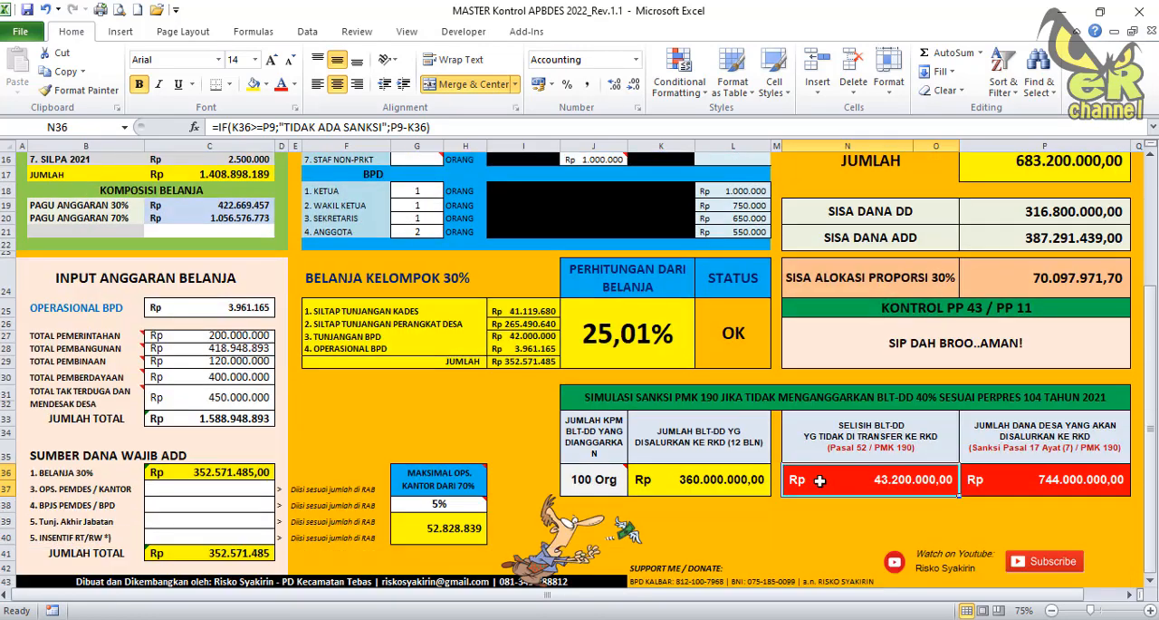
{"action": "left_click", "coordinate": [1015, 498]}
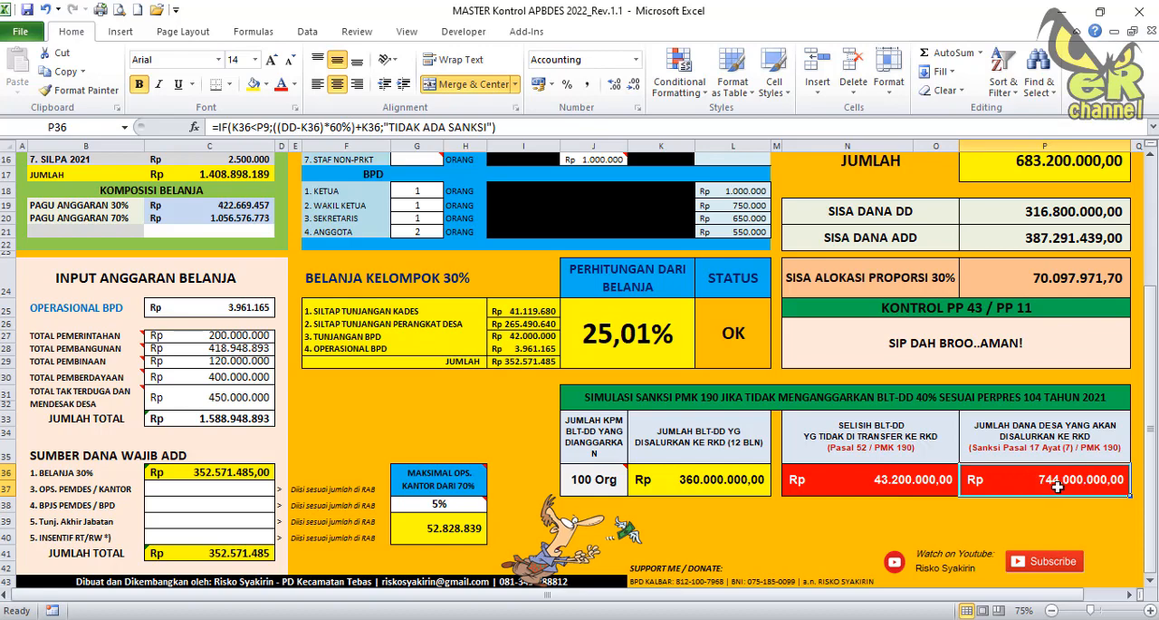
Examine the Dana Desa income cell against the simulated BLT-DD disbursement, then inspect the Pasal 17 disbursement formula.
{"action": "scroll", "coordinate": [371, 331], "scroll_direction": "up", "scroll_amount": 4}
{"action": "left_click", "coordinate": [239, 253]}
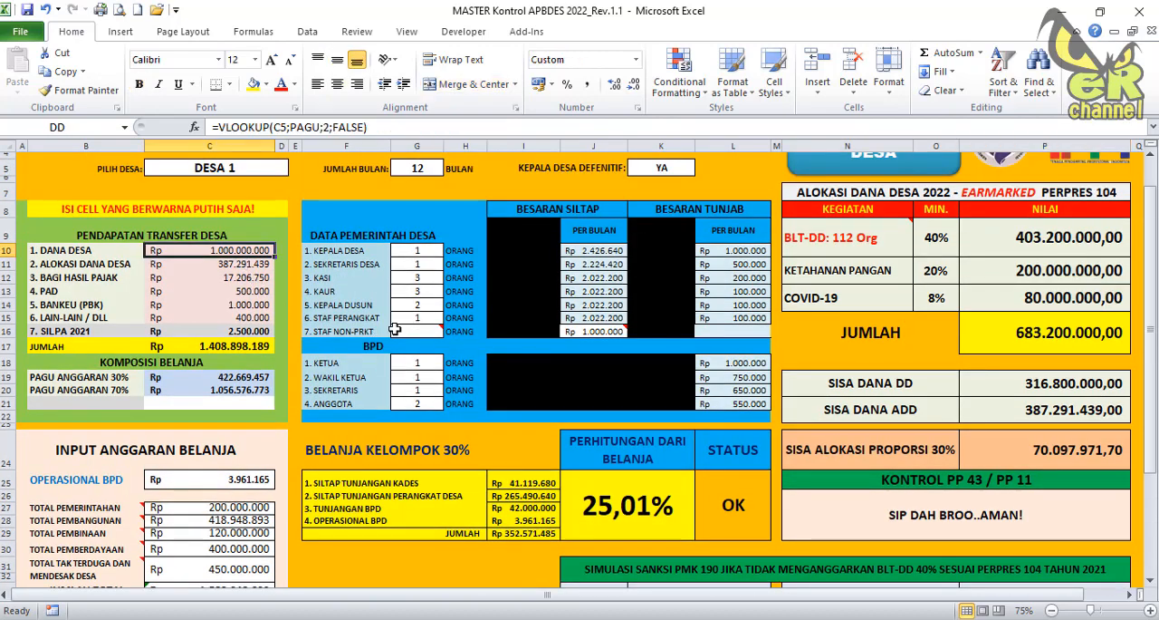
{"action": "scroll", "coordinate": [477, 371], "scroll_direction": "down", "scroll_amount": 2}
{"action": "scroll", "coordinate": [526, 391], "scroll_direction": "down", "scroll_amount": 2}
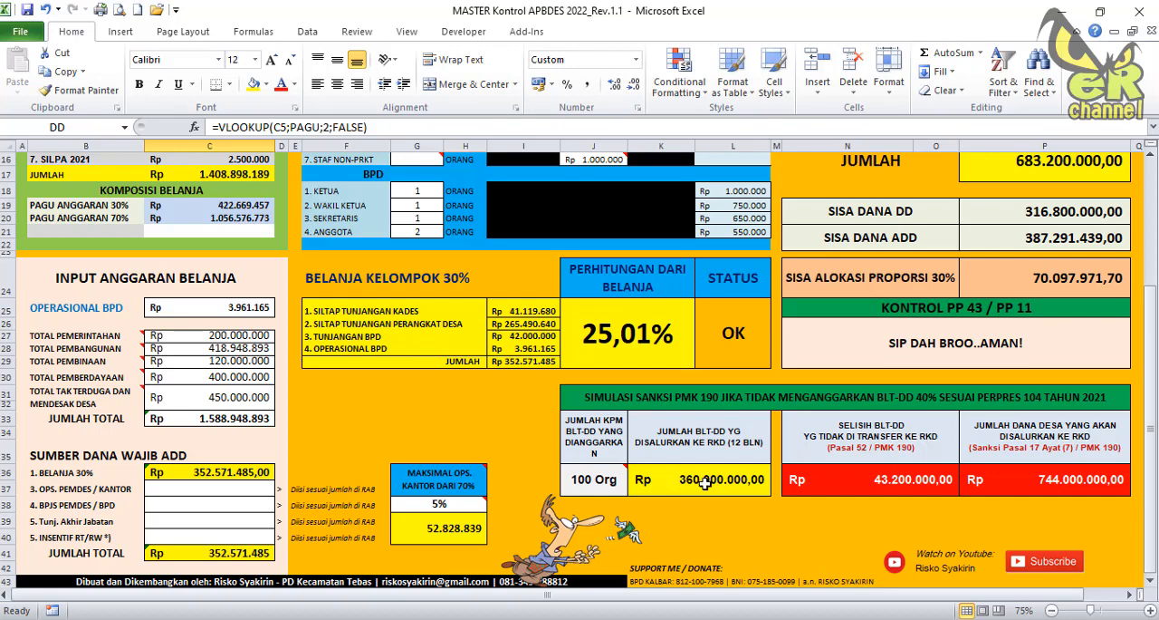
{"action": "scroll", "coordinate": [711, 481], "scroll_direction": "up", "scroll_amount": 5}
{"action": "scroll", "coordinate": [706, 481], "scroll_direction": "down", "scroll_amount": 3}
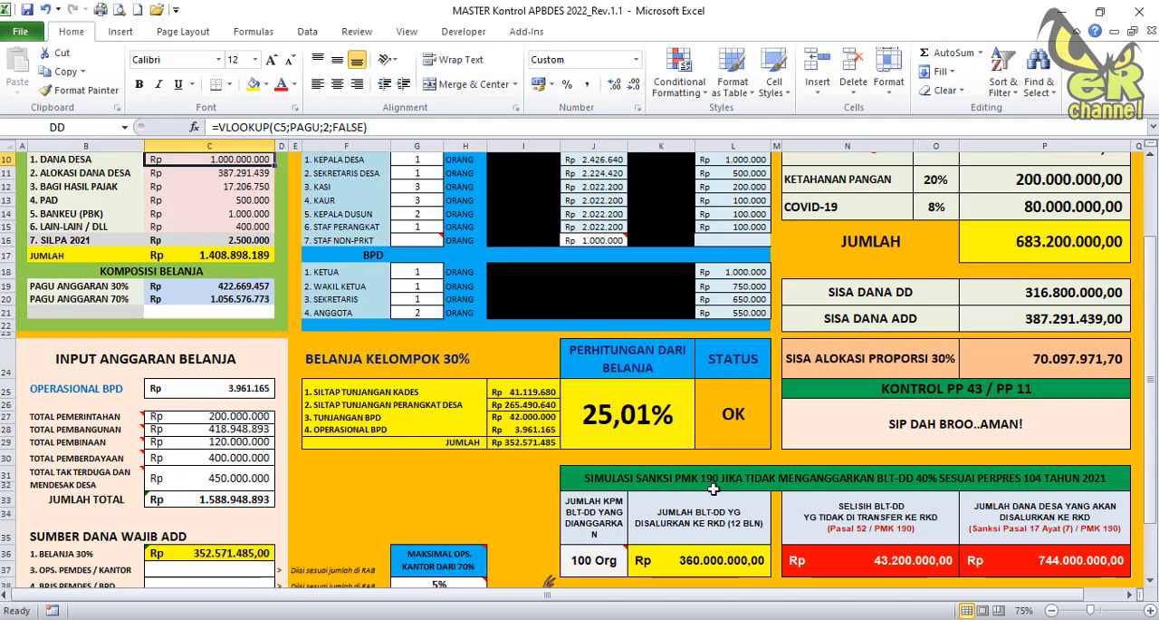
{"action": "scroll", "coordinate": [417, 350], "scroll_direction": "up", "scroll_amount": 2}
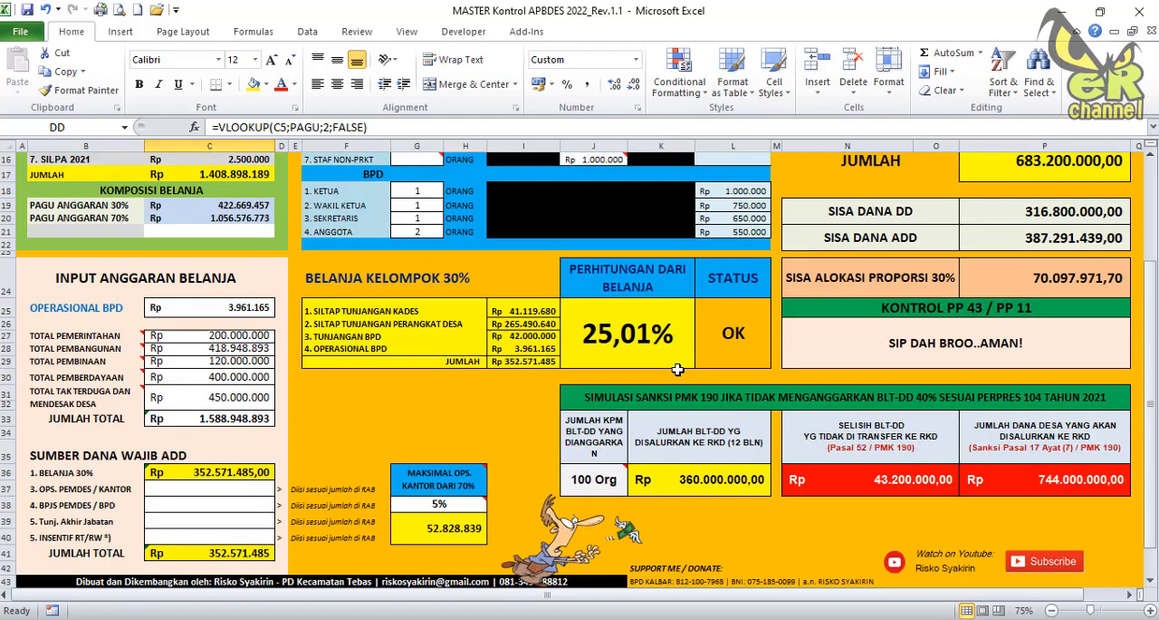
{"action": "scroll", "coordinate": [715, 471], "scroll_direction": "down", "scroll_amount": 4}
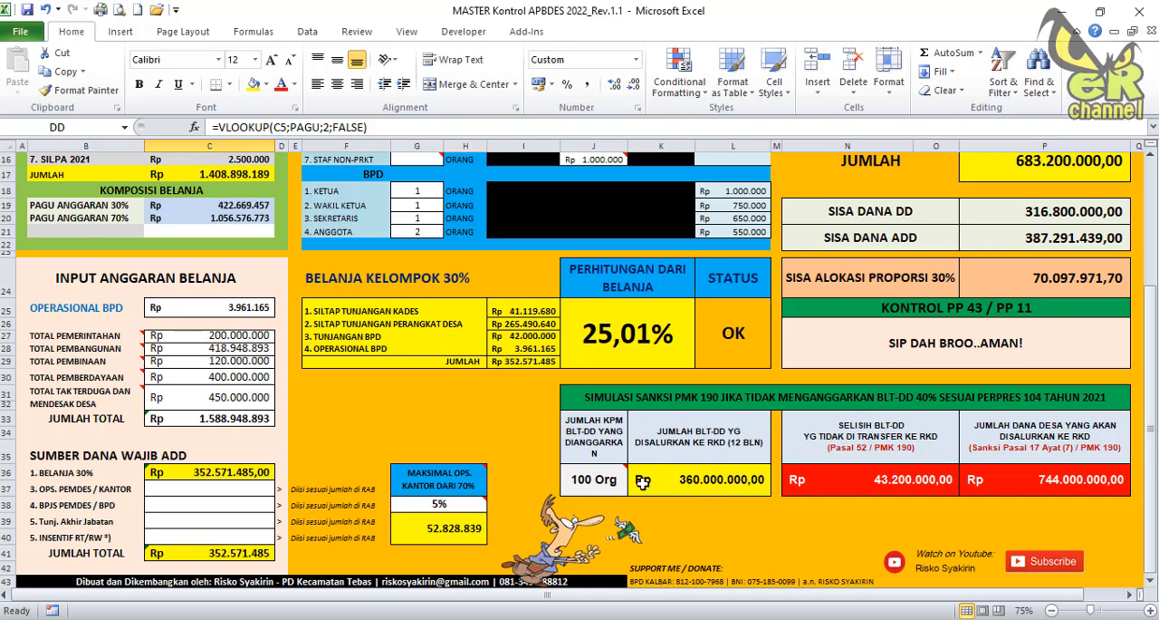
{"action": "left_click", "coordinate": [1050, 482]}
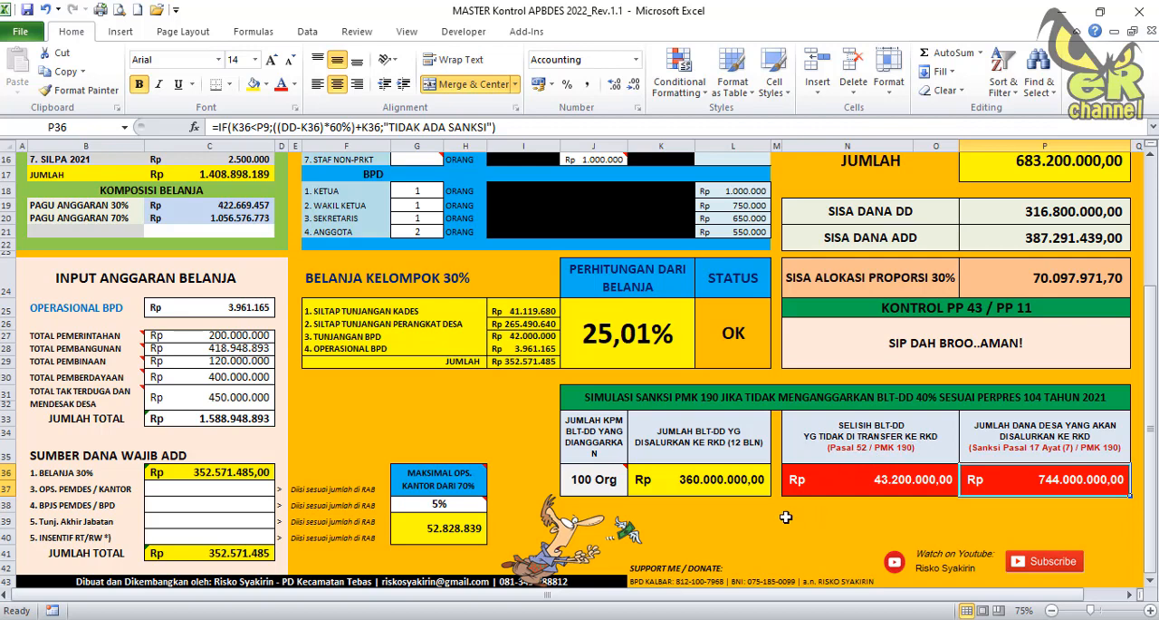
Enter a trial formula =dd-K36 in N39 to subtract the simulated BLT-DD disbursement from the Dana Desa income.
{"action": "left_click", "coordinate": [718, 511]}
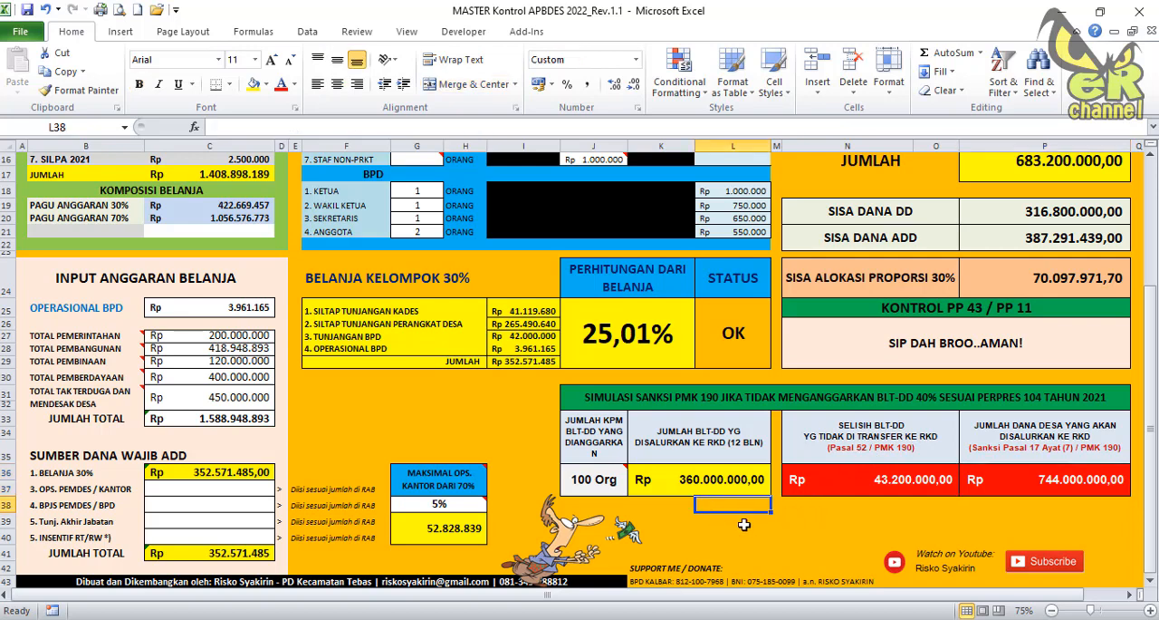
{"action": "left_click", "coordinate": [831, 515]}
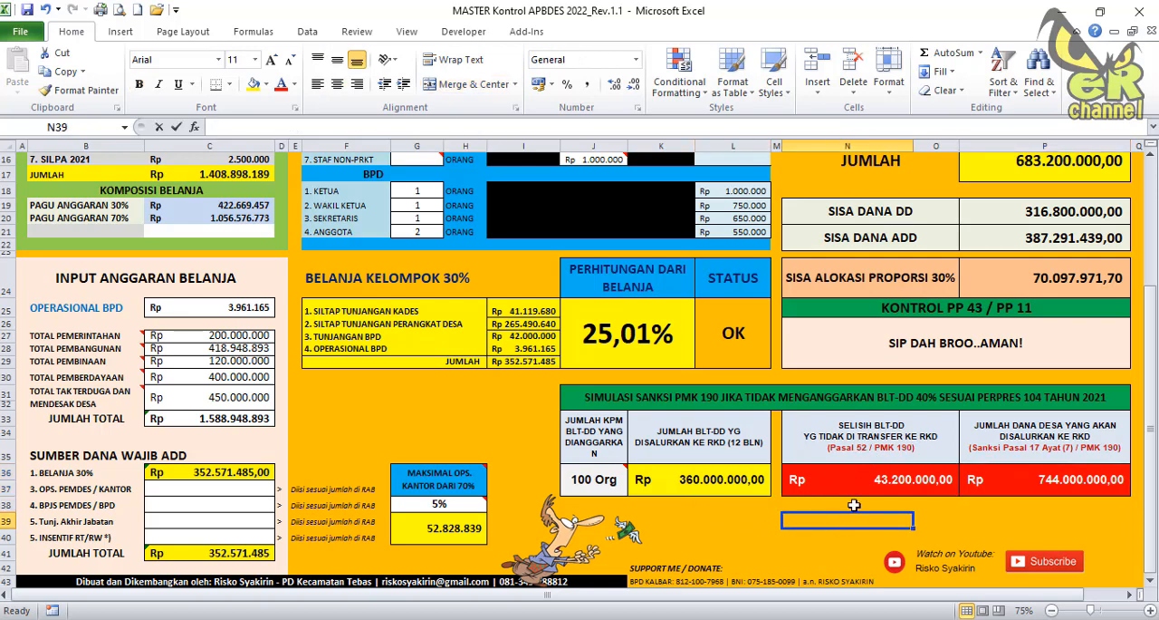
{"action": "type", "text": "="}
{"action": "scroll", "coordinate": [360, 282], "scroll_direction": "up", "scroll_amount": 5}
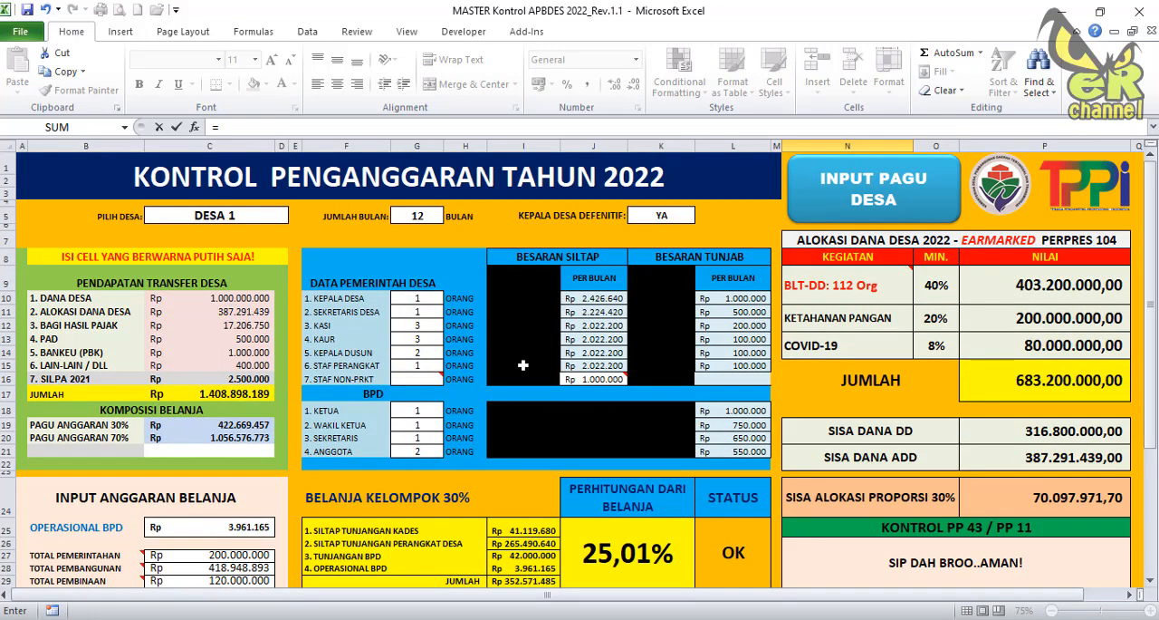
{"action": "type", "text": "dd-"}
{"action": "scroll", "coordinate": [688, 489], "scroll_direction": "down", "scroll_amount": 7}
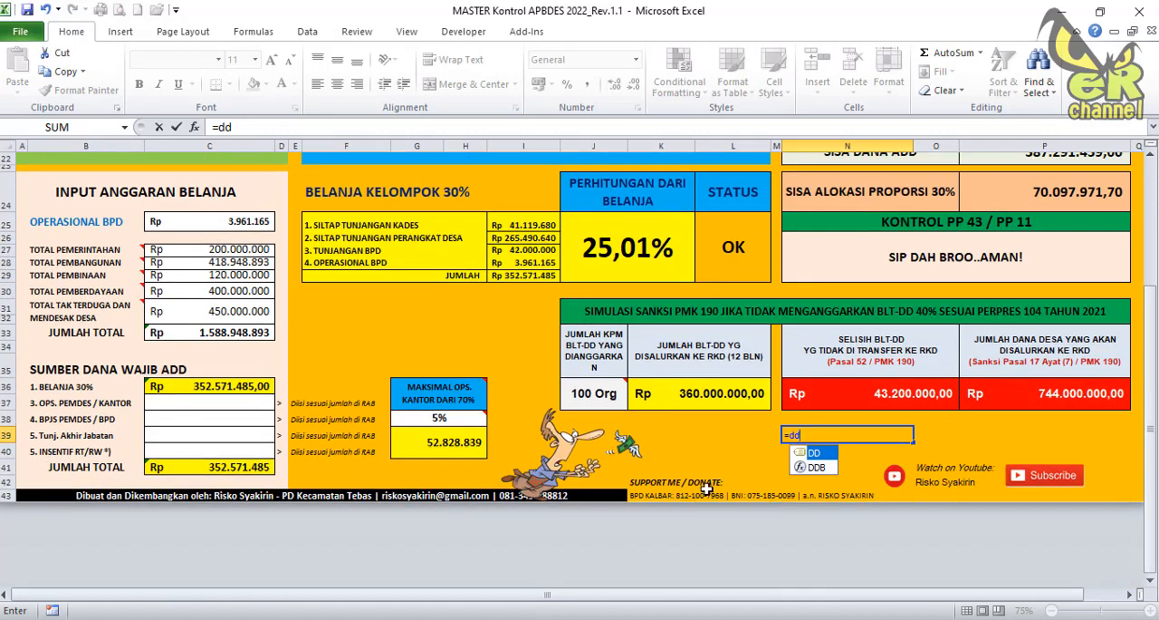
{"action": "left_click", "coordinate": [692, 394]}
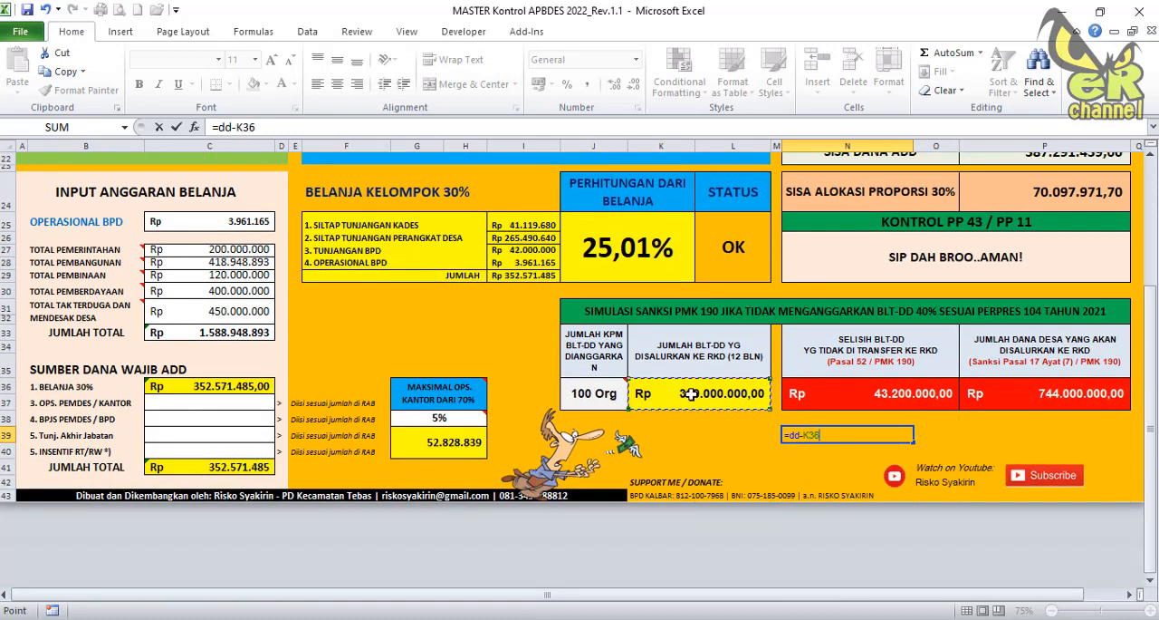
{"action": "key", "text": "Return"}
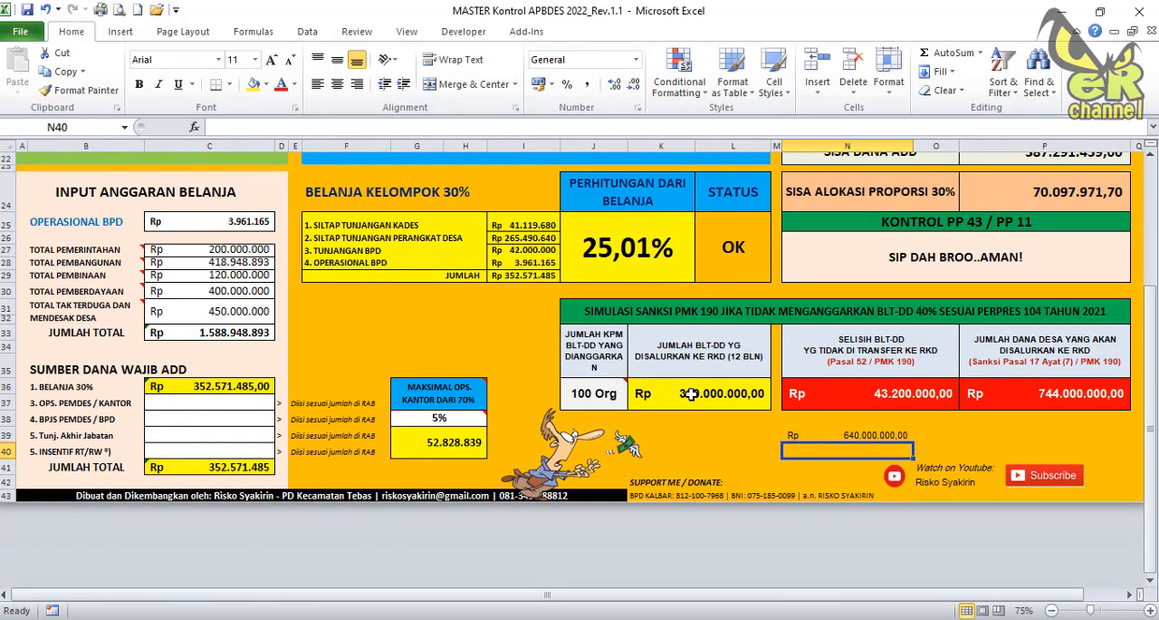
Enter the trial formula =N39*60% in P39 to take 60% of the remaining Dana Desa.
{"action": "left_click", "coordinate": [851, 437]}
{"action": "left_click", "coordinate": [935, 437]}
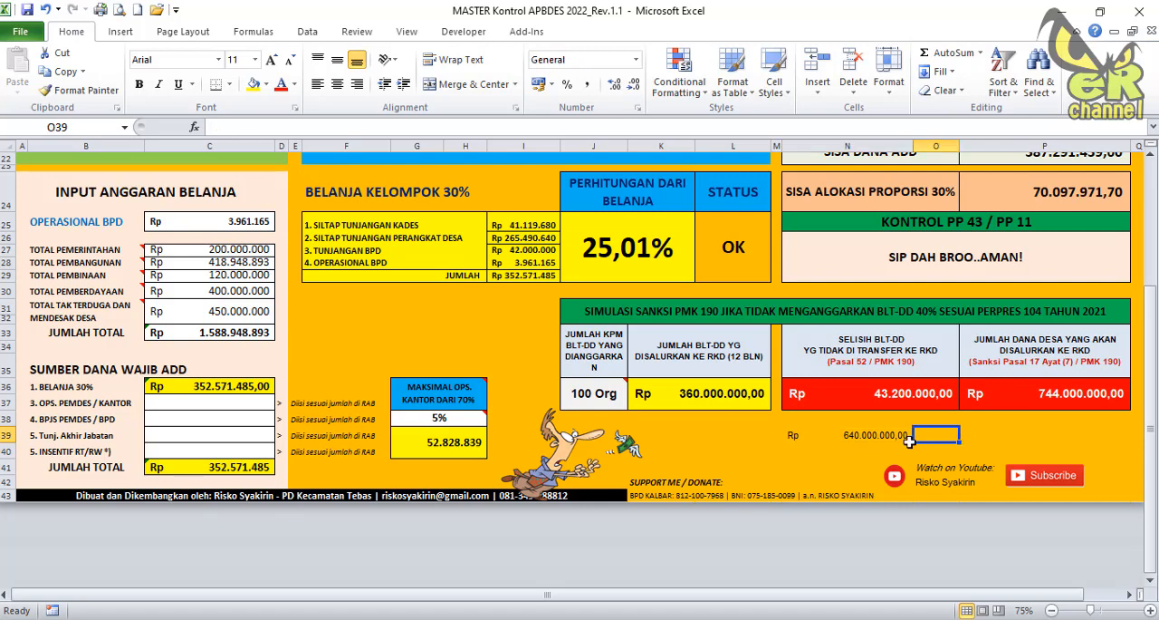
{"action": "left_click", "coordinate": [989, 436]}
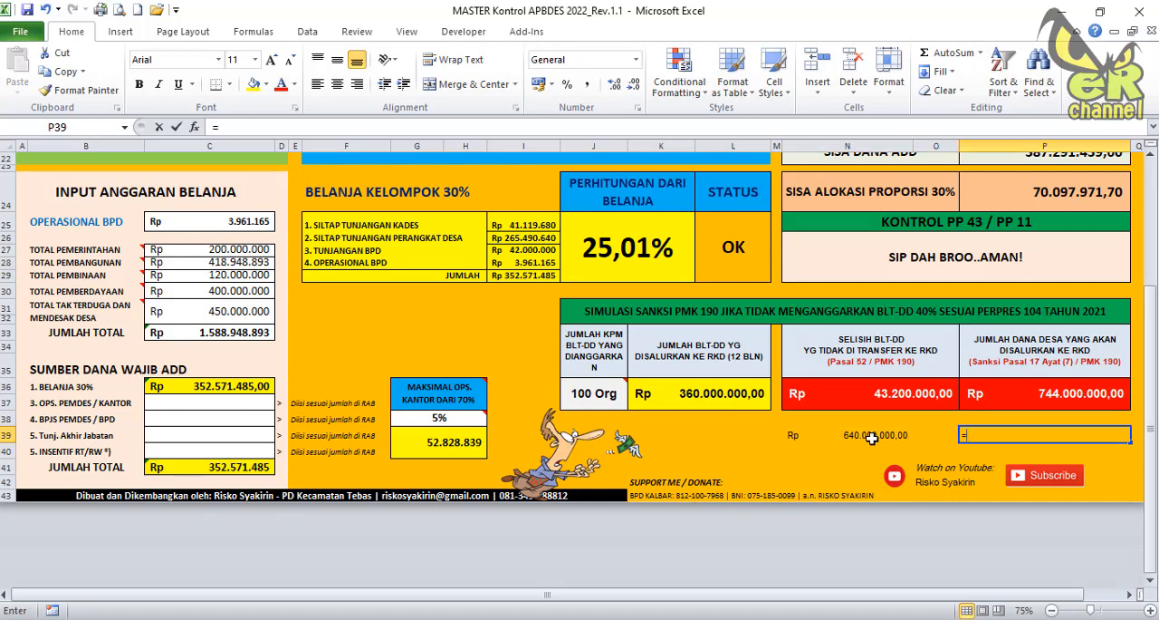
{"action": "type", "text": "="}
{"action": "left_click", "coordinate": [867, 437]}
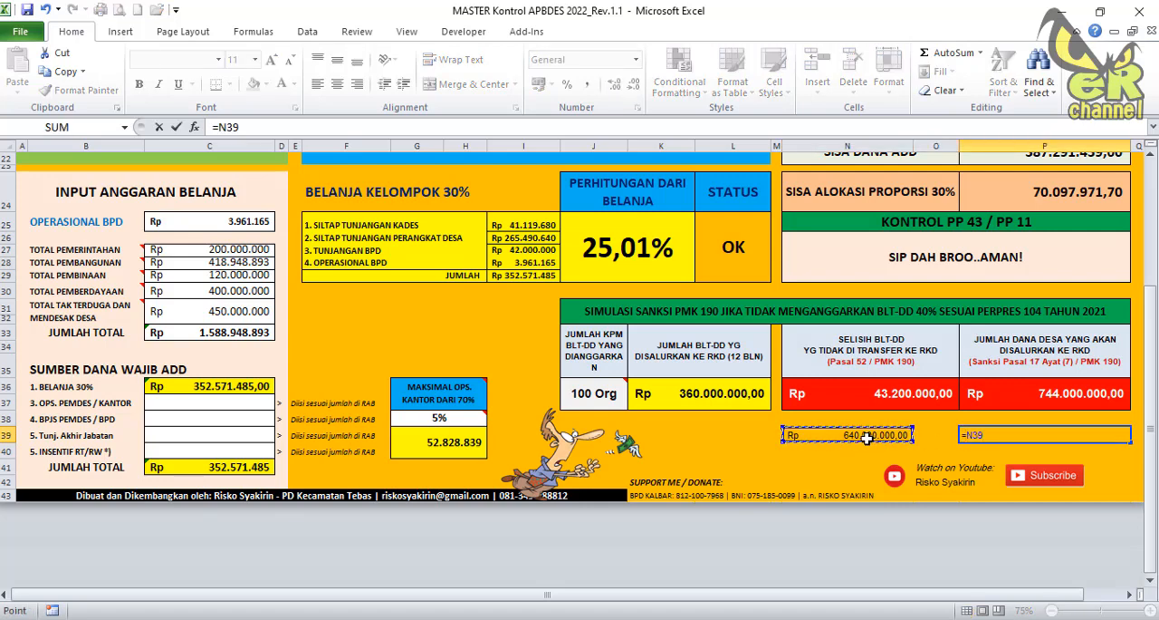
{"action": "type", "text": "*60%"}
{"action": "key", "text": "Return"}
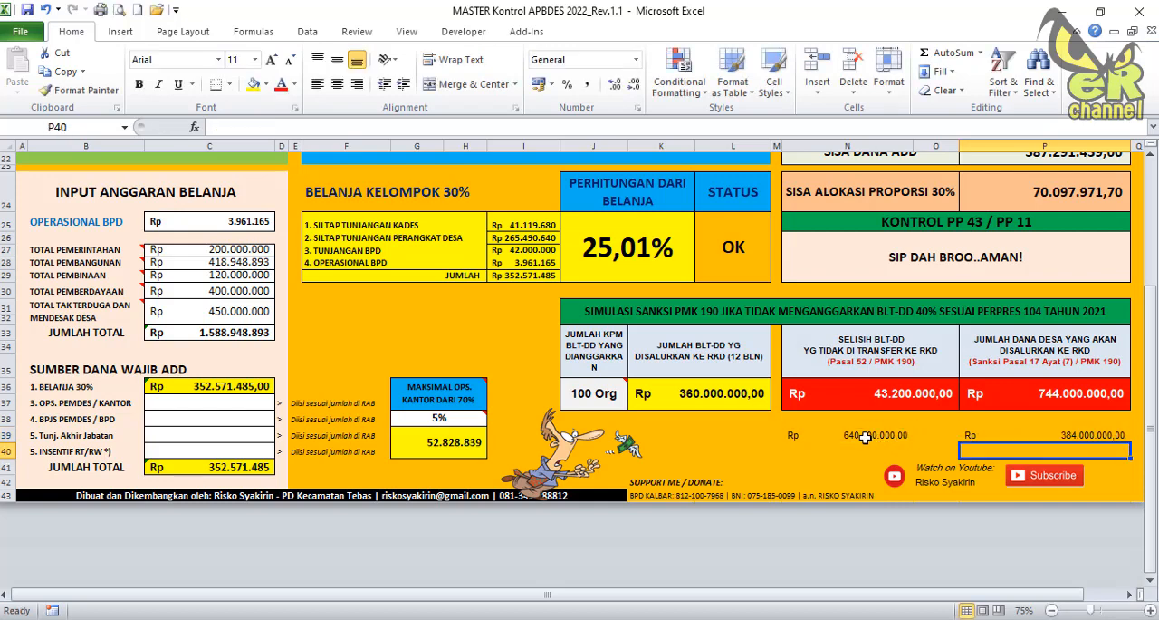
Enter the trial formula =K36+P39 in P40 to add the BLT-DD disbursement to the 60% portion.
{"action": "left_click", "coordinate": [1071, 436]}
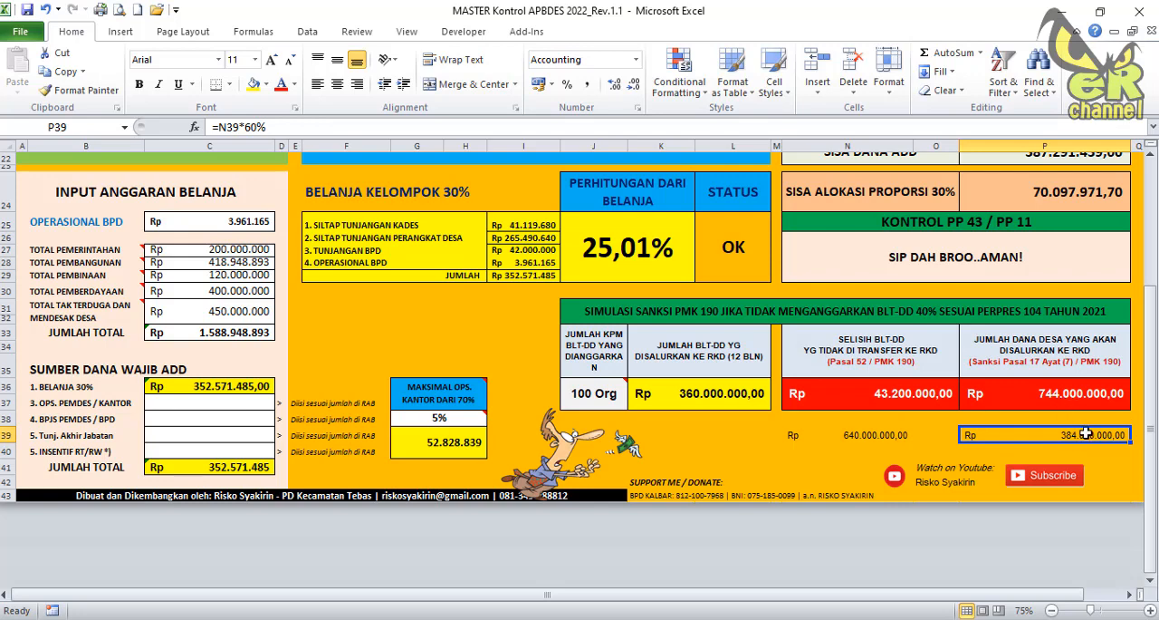
{"action": "left_click", "coordinate": [722, 399]}
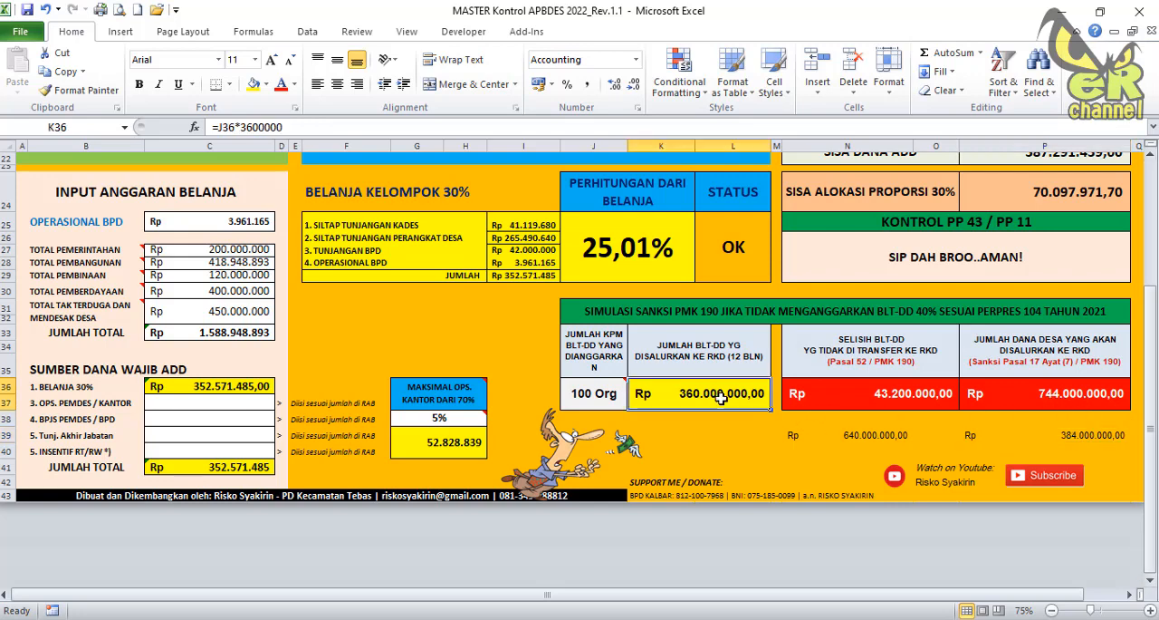
{"action": "left_click", "coordinate": [1065, 448]}
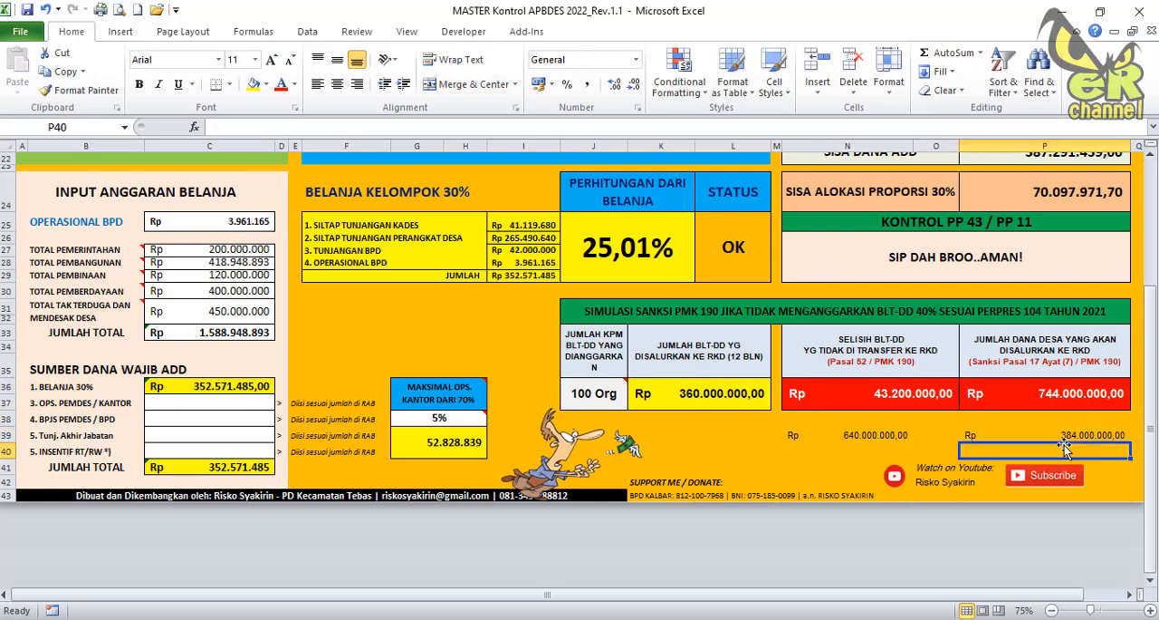
{"action": "type", "text": "="}
{"action": "left_click", "coordinate": [739, 404]}
{"action": "type", "text": "+"}
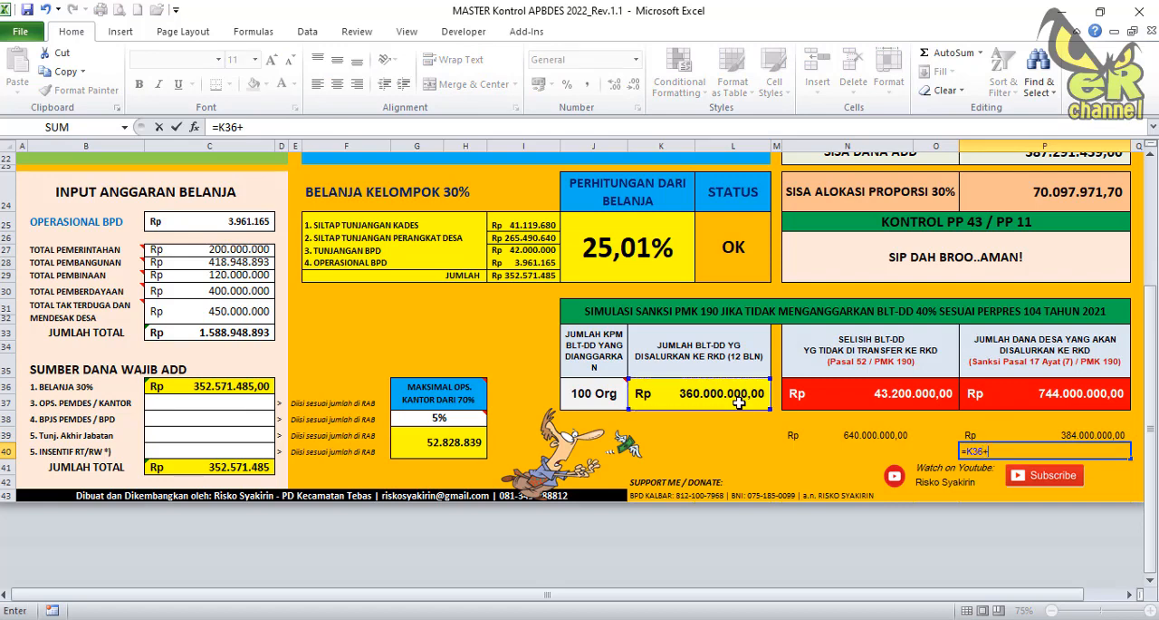
{"action": "left_click", "coordinate": [1011, 434]}
{"action": "key", "text": "Return"}
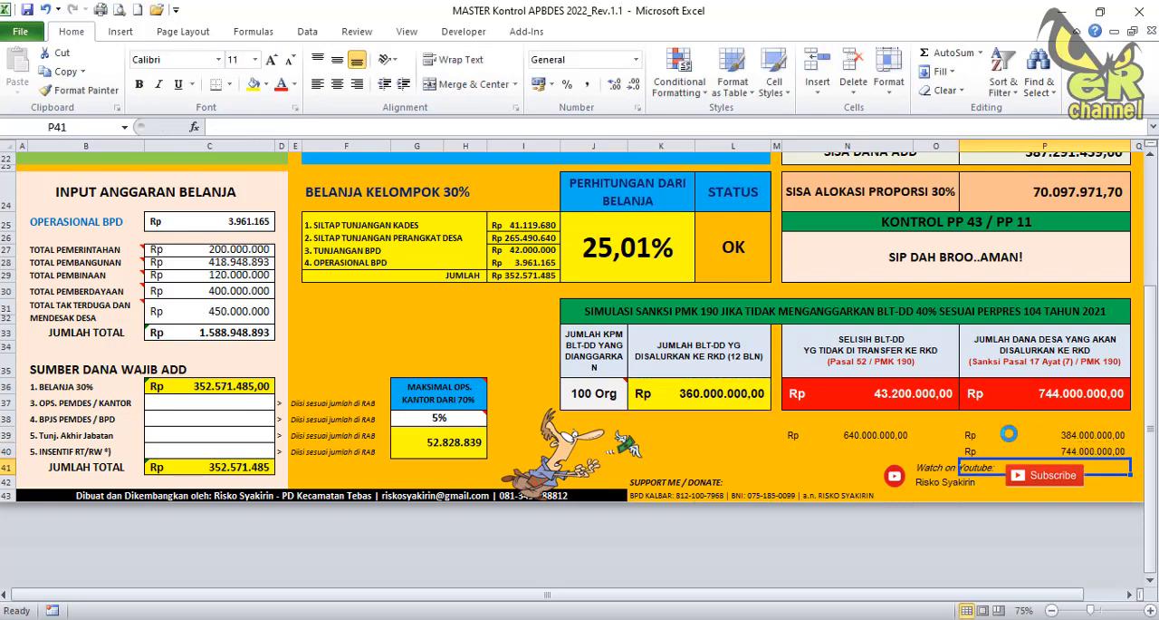
Check the trial sum in P40 and clear the trial calculations from N39:P40.
{"action": "left_click", "coordinate": [1064, 451]}
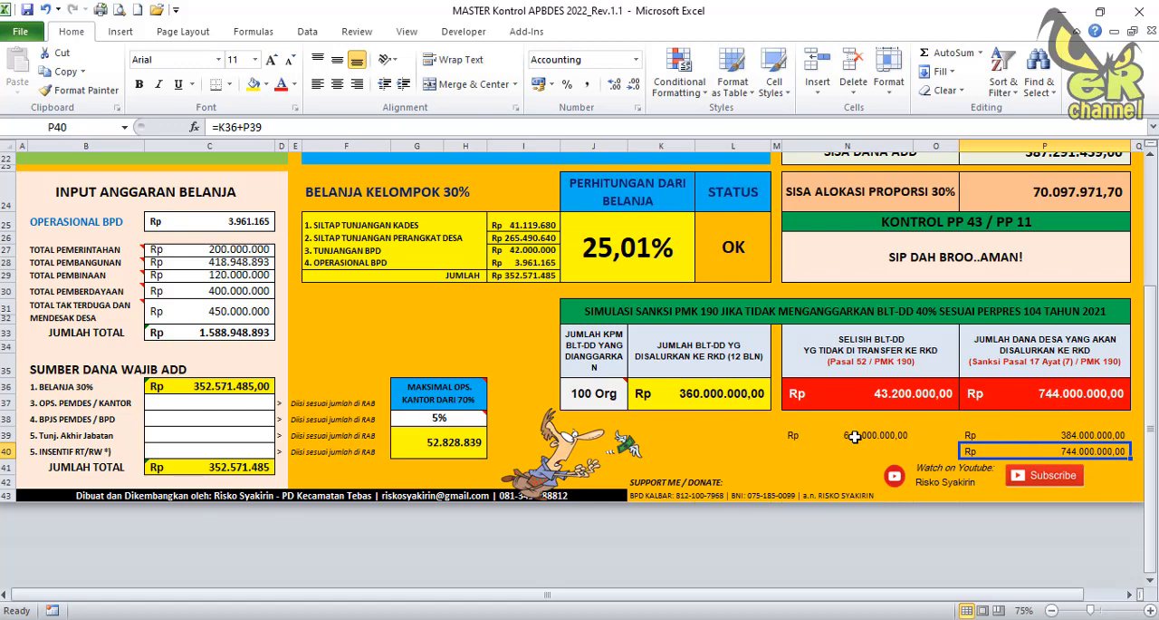
{"action": "left_click_drag", "start_coordinate": [855, 436], "coordinate": [1049, 450]}
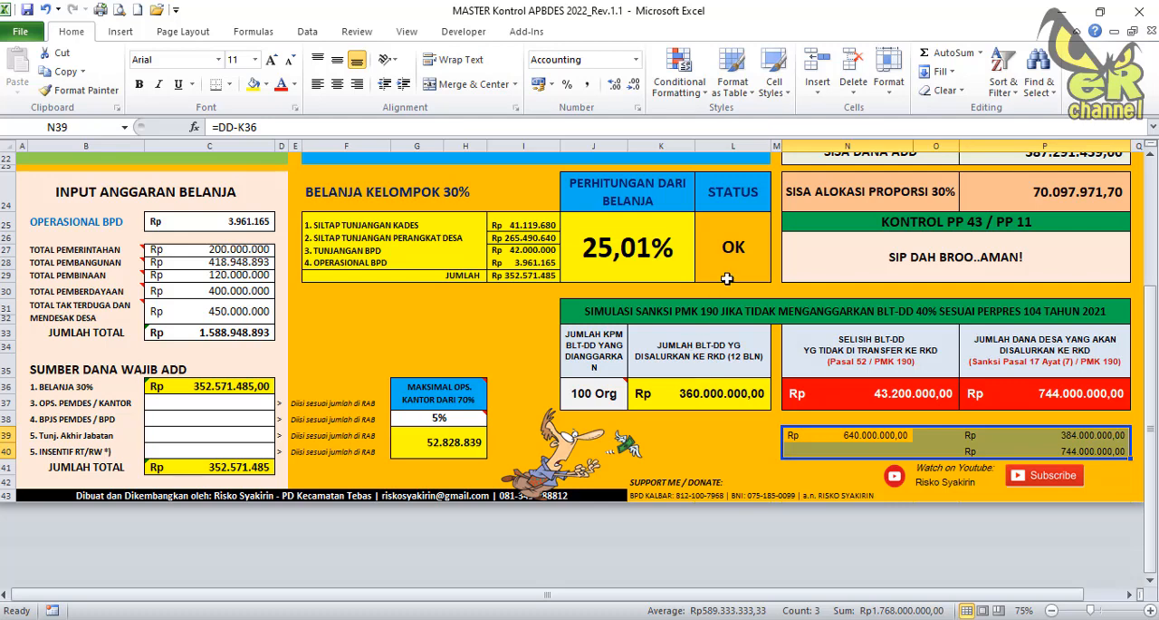
{"action": "key", "text": "Delete"}
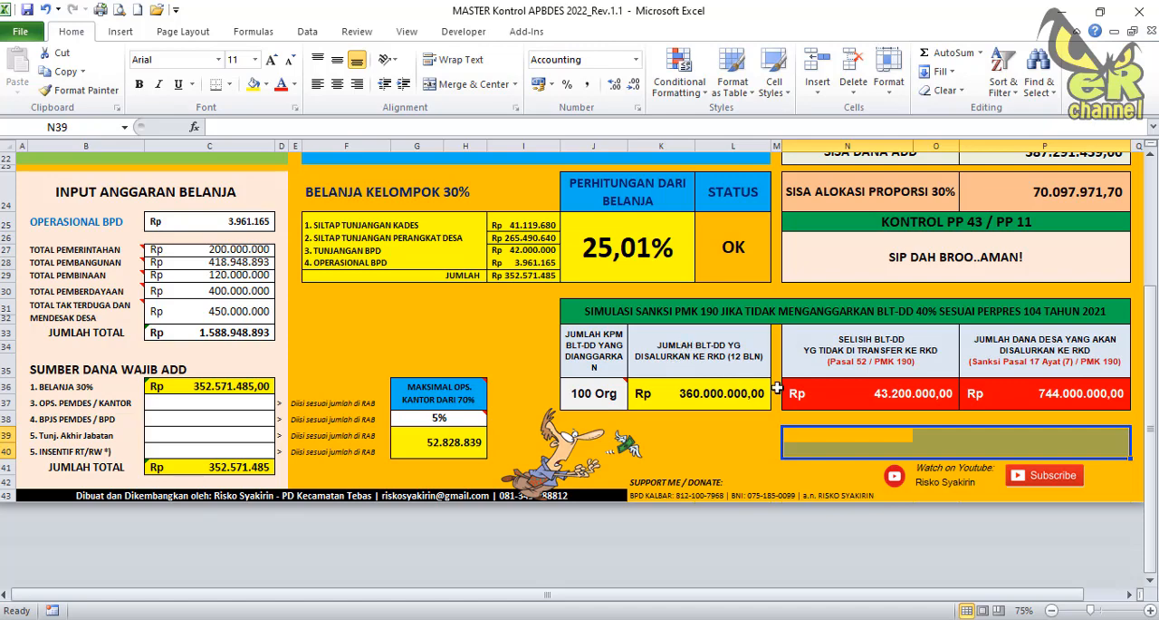
Review the whole budget control sheet, from the village income and earmarked allocations to the PMK 190 sanction simulation.
{"action": "scroll", "coordinate": [847, 394], "scroll_direction": "up", "scroll_amount": 7}
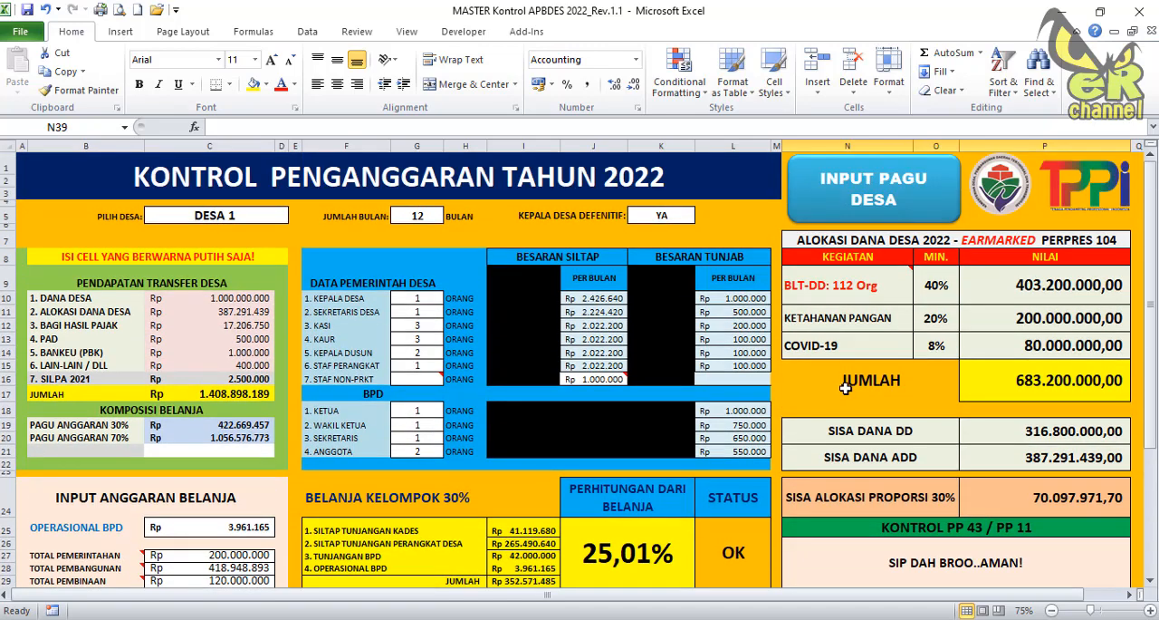
{"action": "scroll", "coordinate": [842, 380], "scroll_direction": "down", "scroll_amount": 1}
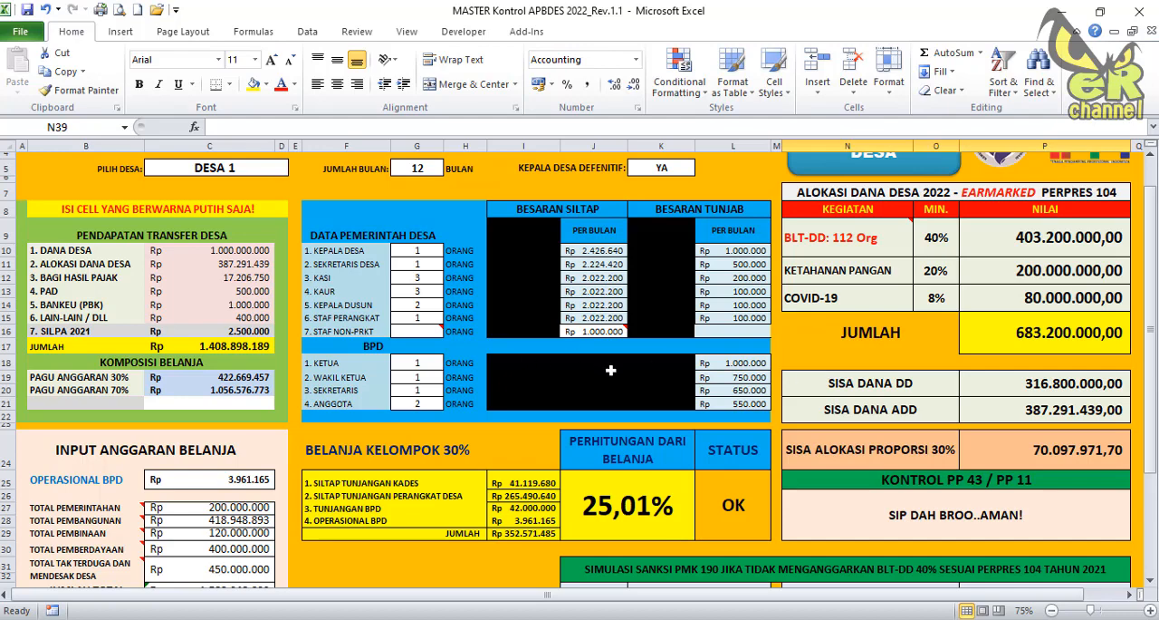
{"action": "scroll", "coordinate": [666, 379], "scroll_direction": "down", "scroll_amount": 4}
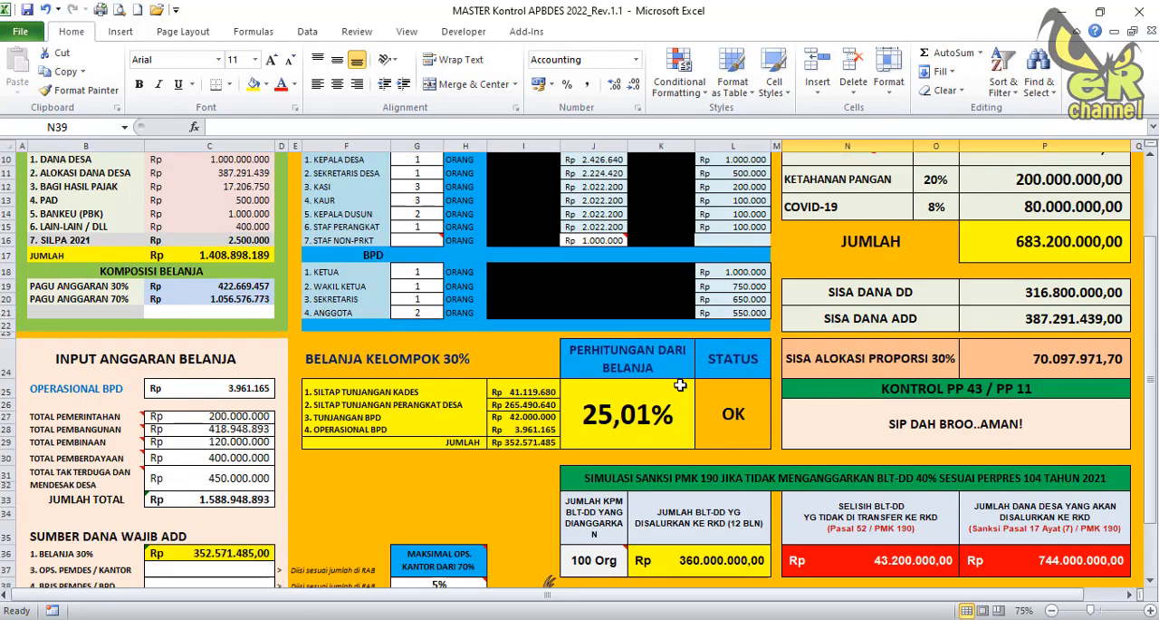
{"action": "scroll", "coordinate": [680, 380], "scroll_direction": "up", "scroll_amount": 5}
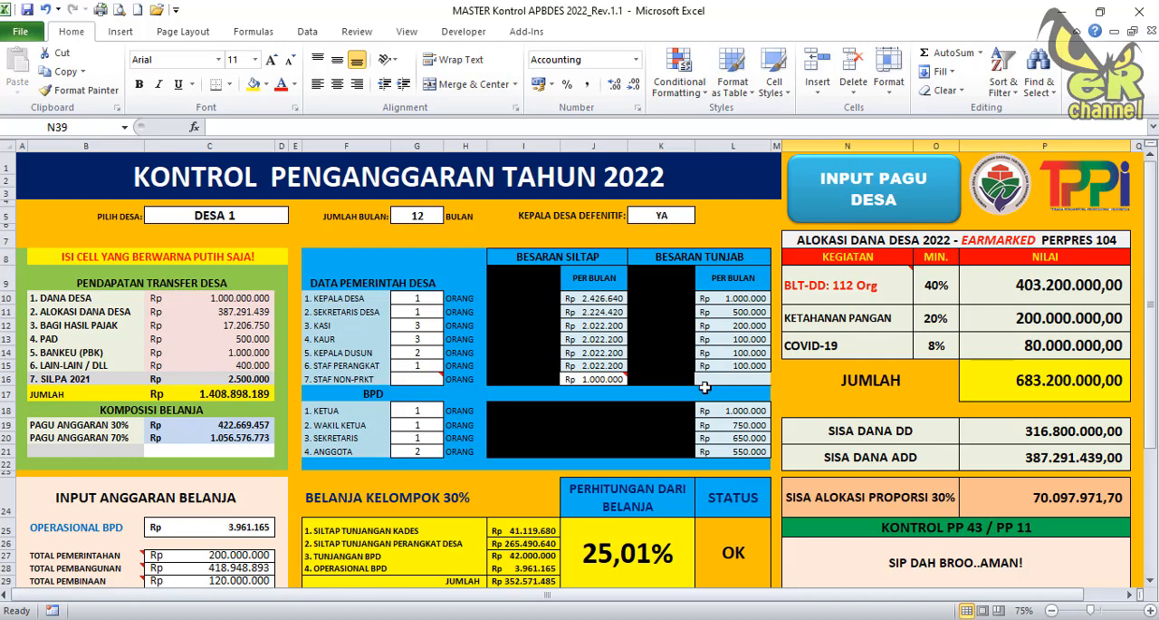
{"action": "scroll", "coordinate": [703, 388], "scroll_direction": "down", "scroll_amount": 4}
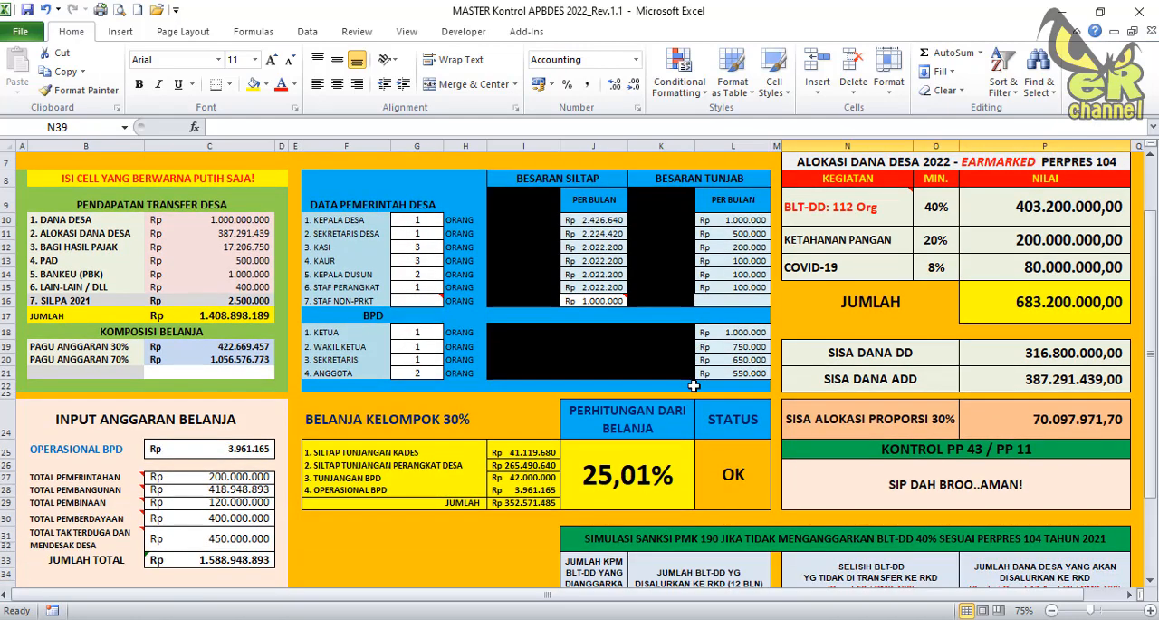
{"action": "scroll", "coordinate": [689, 386], "scroll_direction": "down", "scroll_amount": 2}
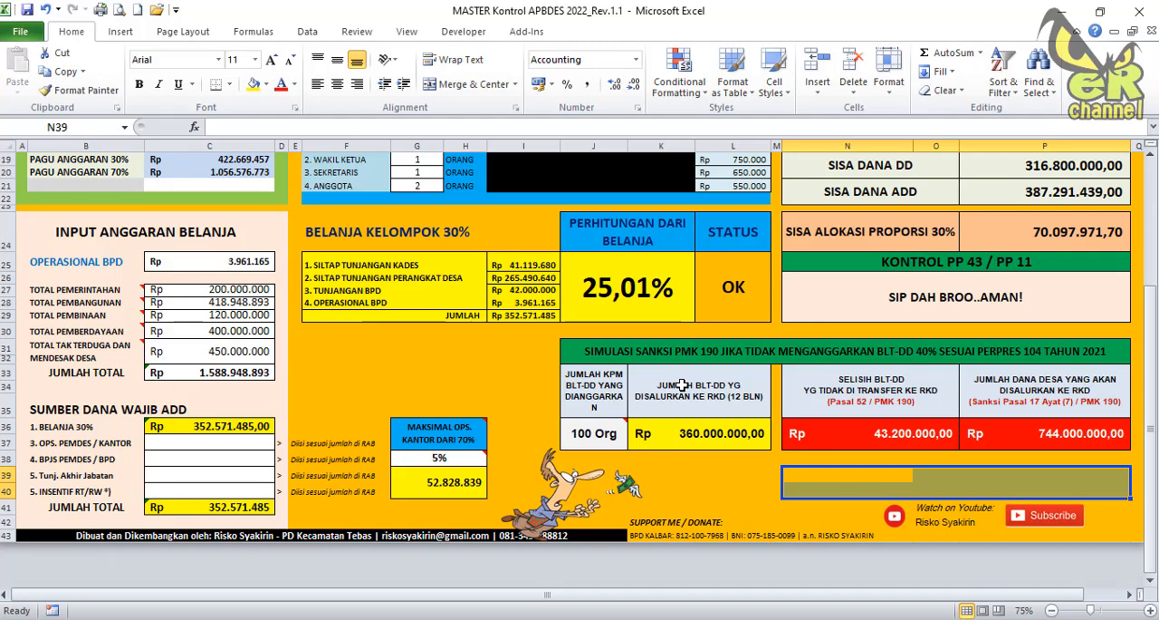
{"action": "scroll", "coordinate": [683, 387], "scroll_direction": "up", "scroll_amount": 3}
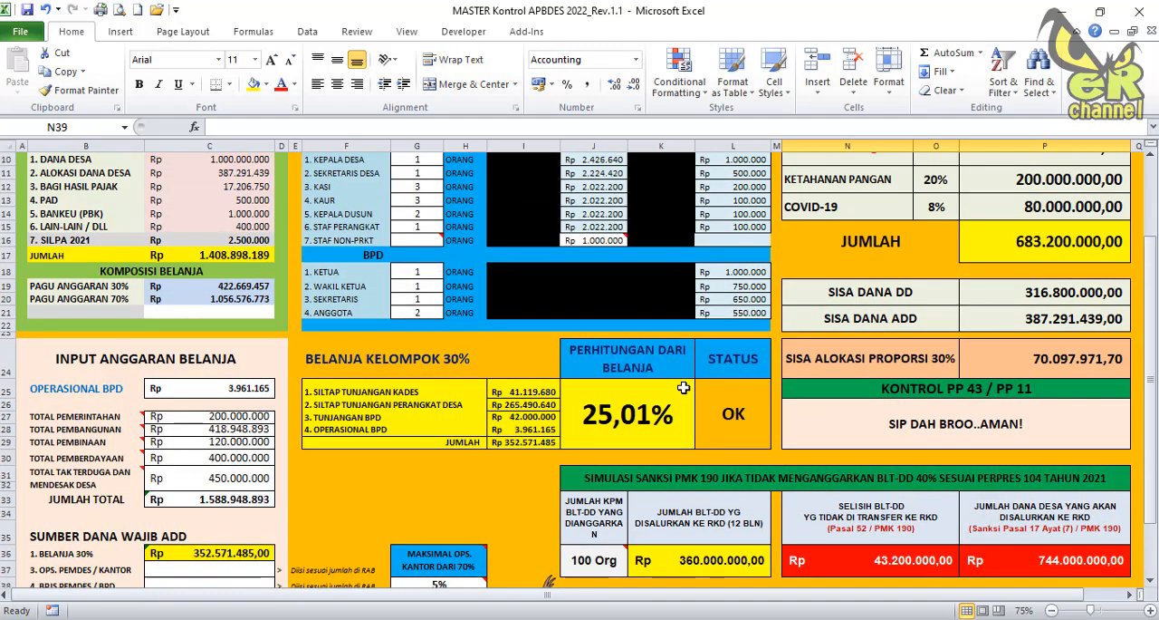
{"action": "scroll", "coordinate": [683, 387], "scroll_direction": "up", "scroll_amount": 3}
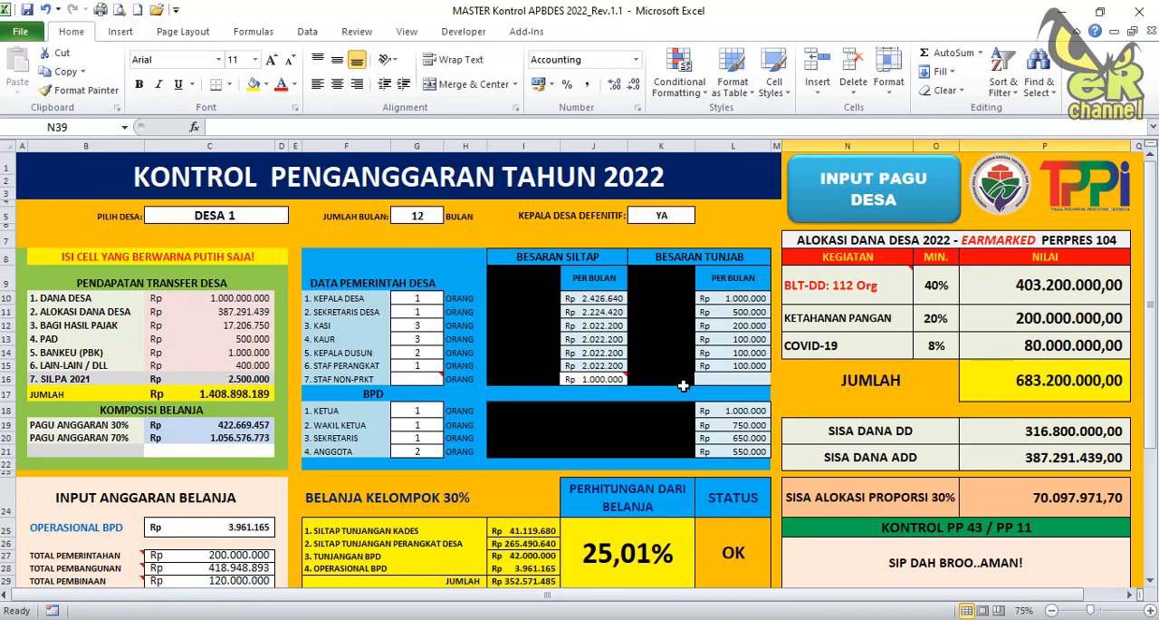
{"action": "scroll", "coordinate": [683, 387], "scroll_direction": "down", "scroll_amount": 5}
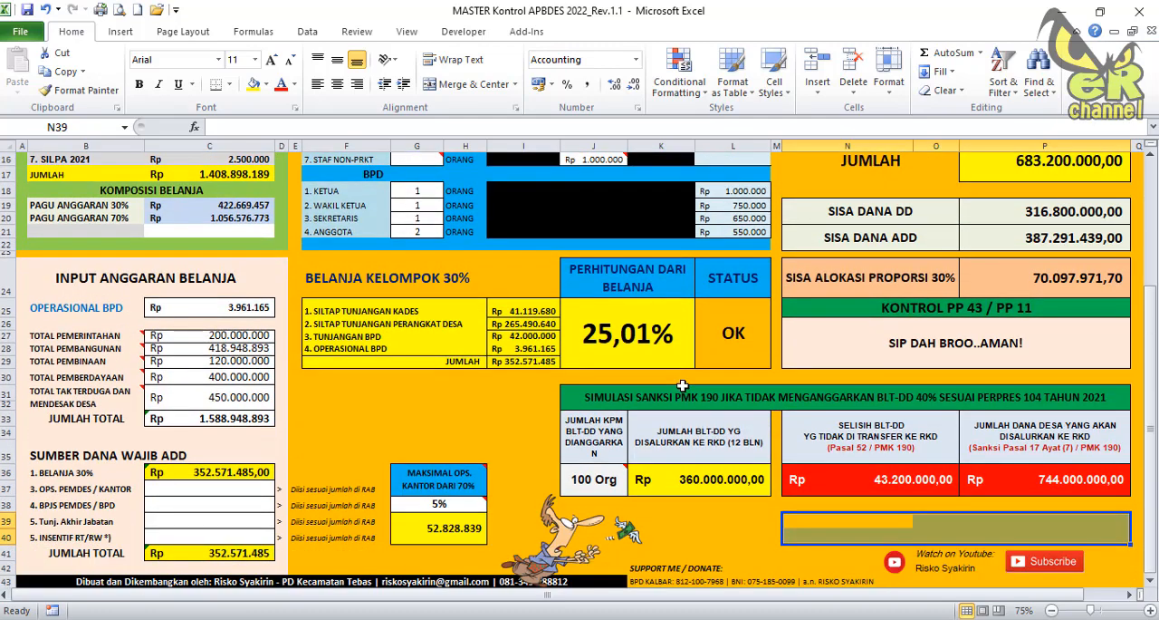
{"action": "scroll", "coordinate": [683, 387], "scroll_direction": "down", "scroll_amount": 3}
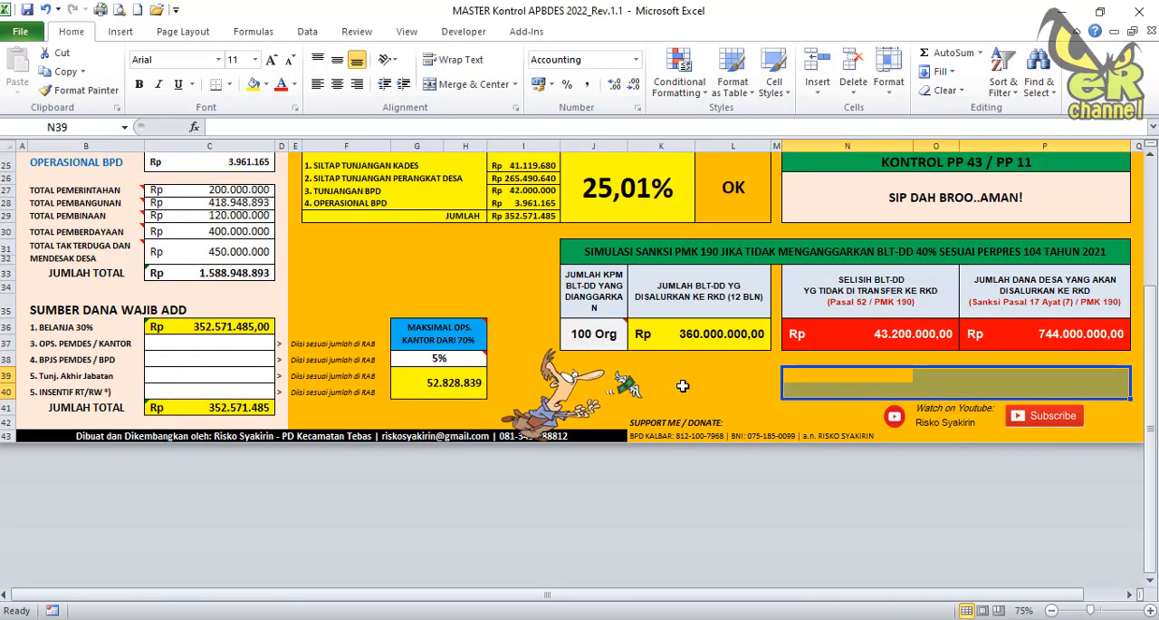
{"action": "scroll", "coordinate": [683, 385], "scroll_direction": "up", "scroll_amount": 5}
{"action": "scroll", "coordinate": [683, 385], "scroll_direction": "up", "scroll_amount": 1}
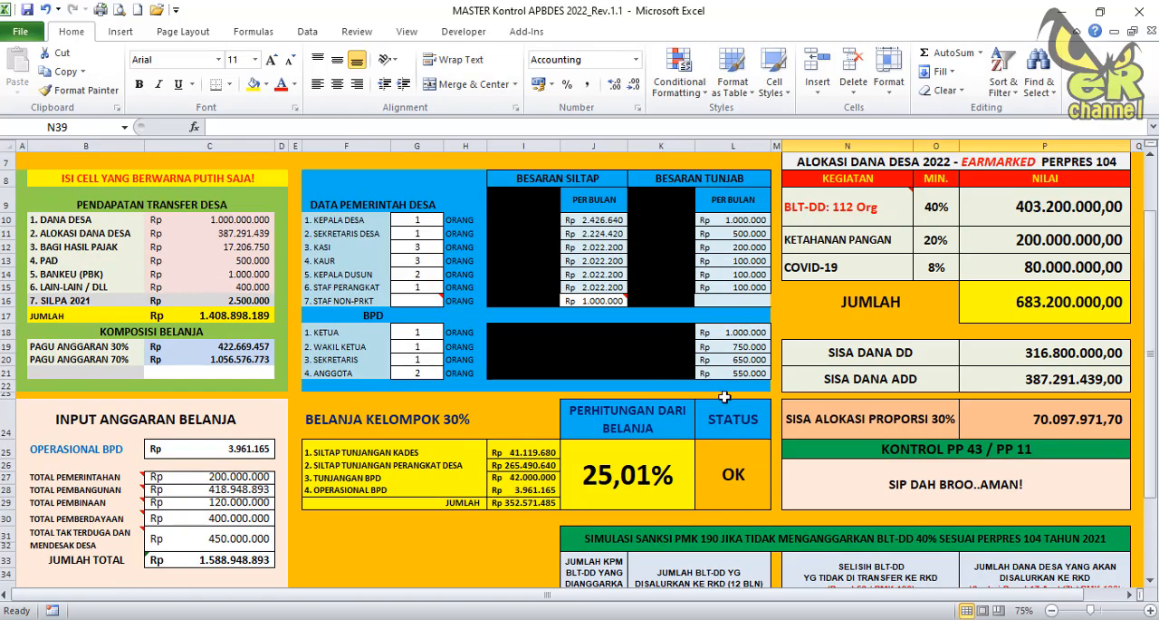
{"action": "scroll", "coordinate": [675, 380], "scroll_direction": "down", "scroll_amount": 2}
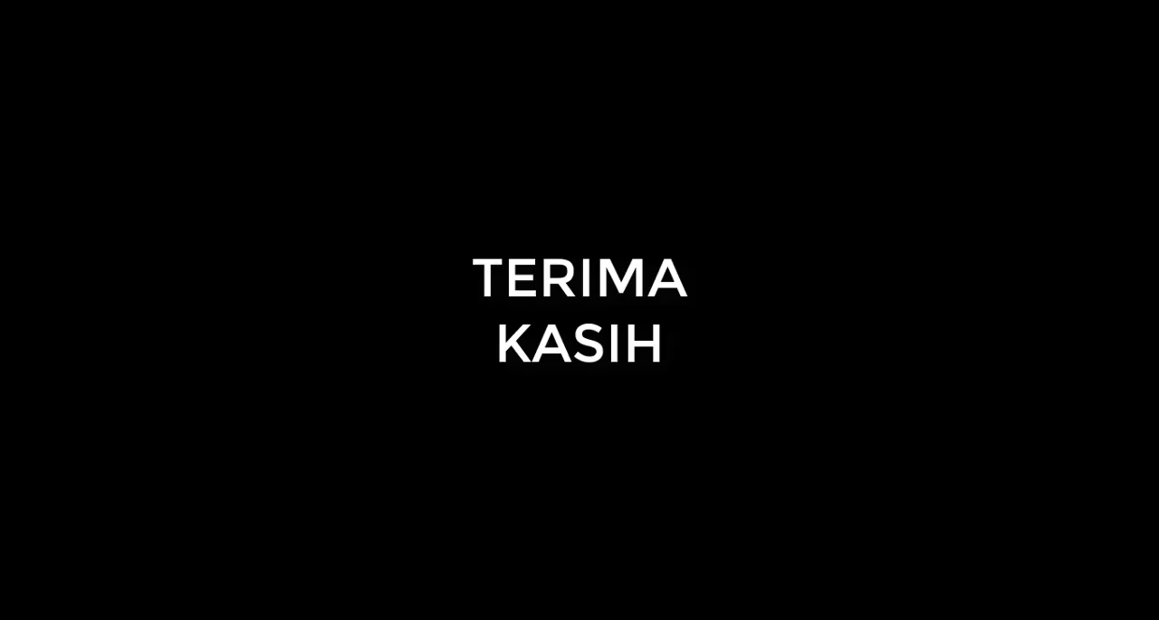